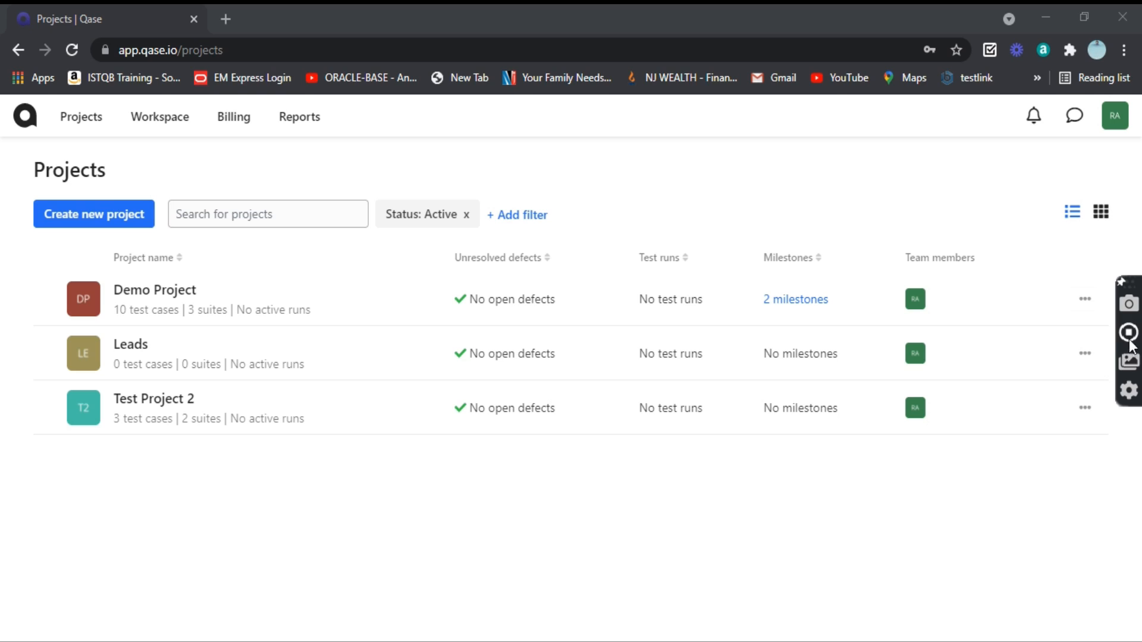
Step: Open app.qase.io/login in a Chrome Incognito window
click(1129, 333)
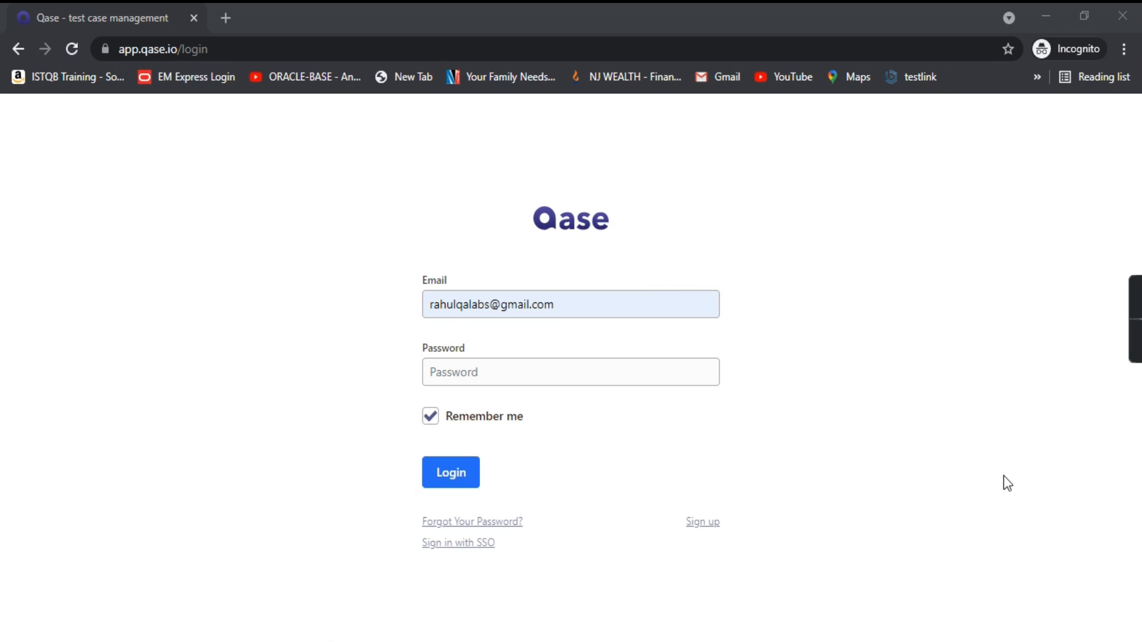
Step: Sign in to Qase with the account password
click(489, 373)
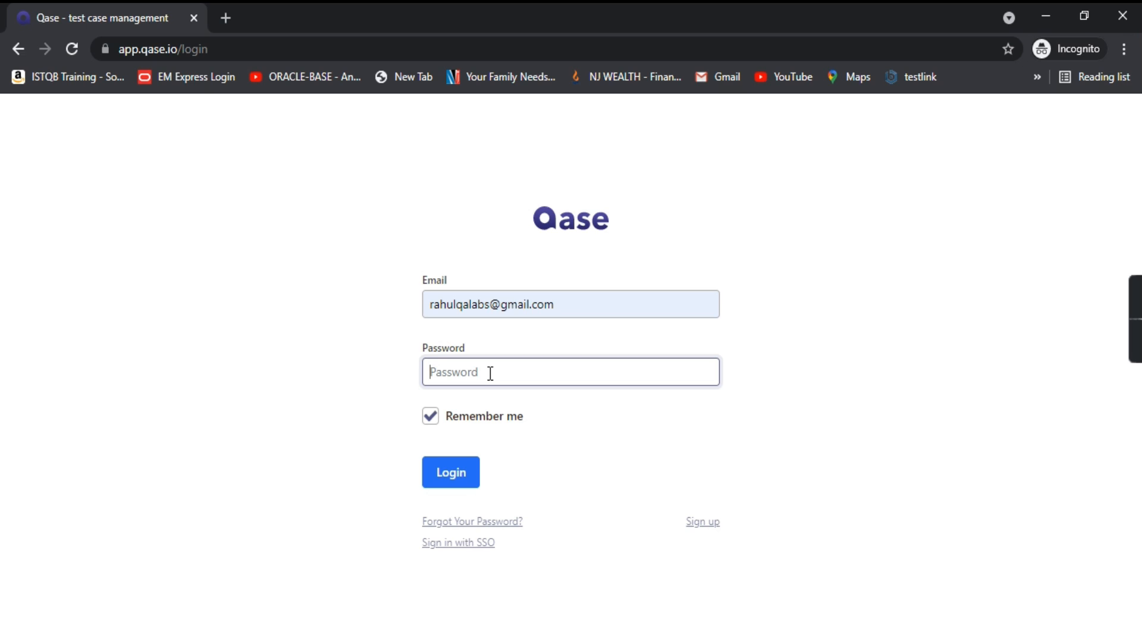
text(********)
click(449, 482)
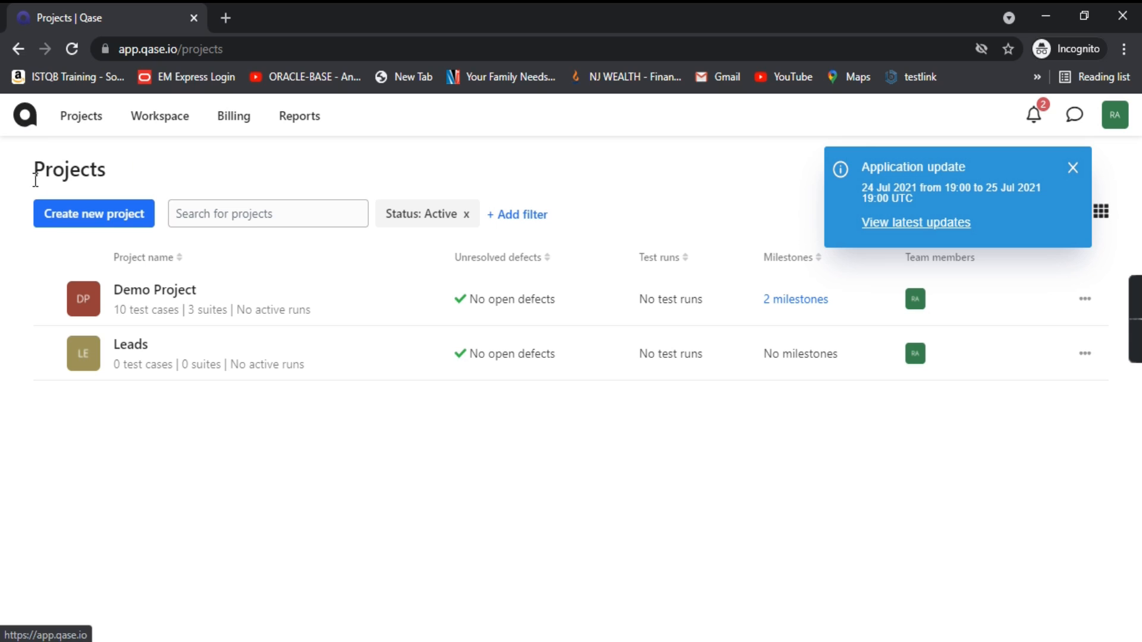
Step: Close the Application update notification to reveal the projects list
drag(34, 170, 235, 150)
click(235, 151)
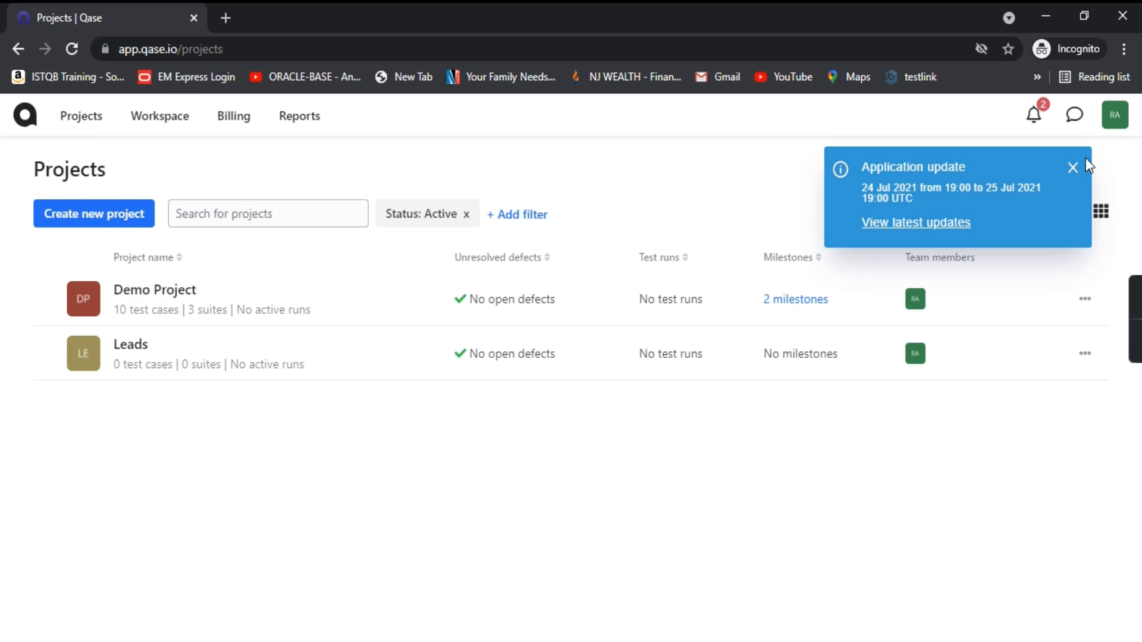
click(1073, 168)
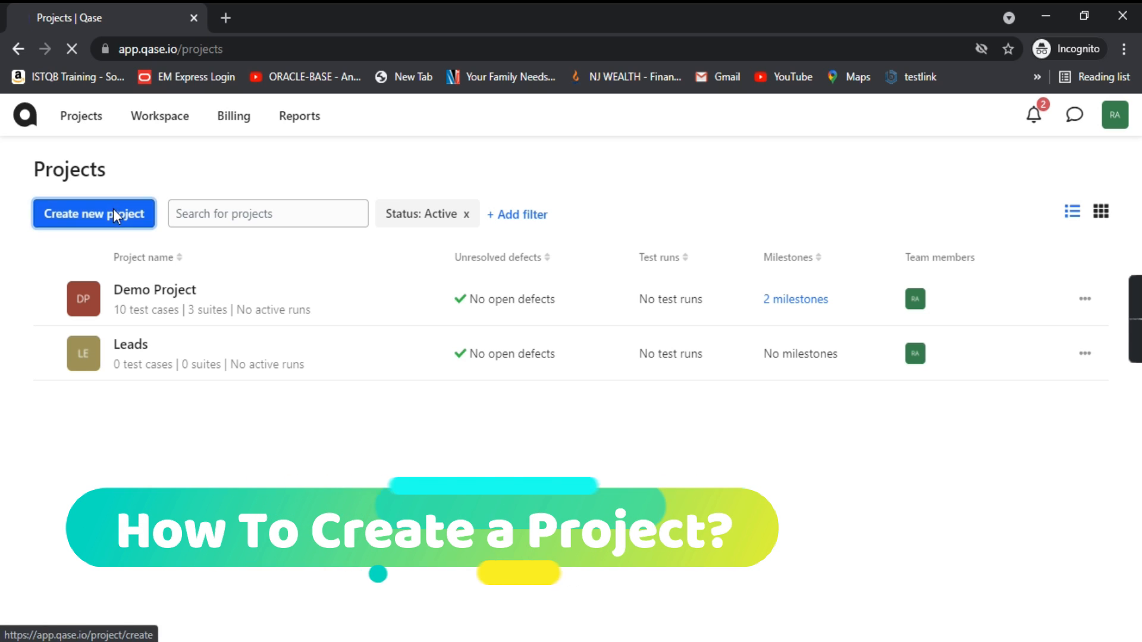
Step: Start a new project named 'Test Project 2' with code TP
click(113, 211)
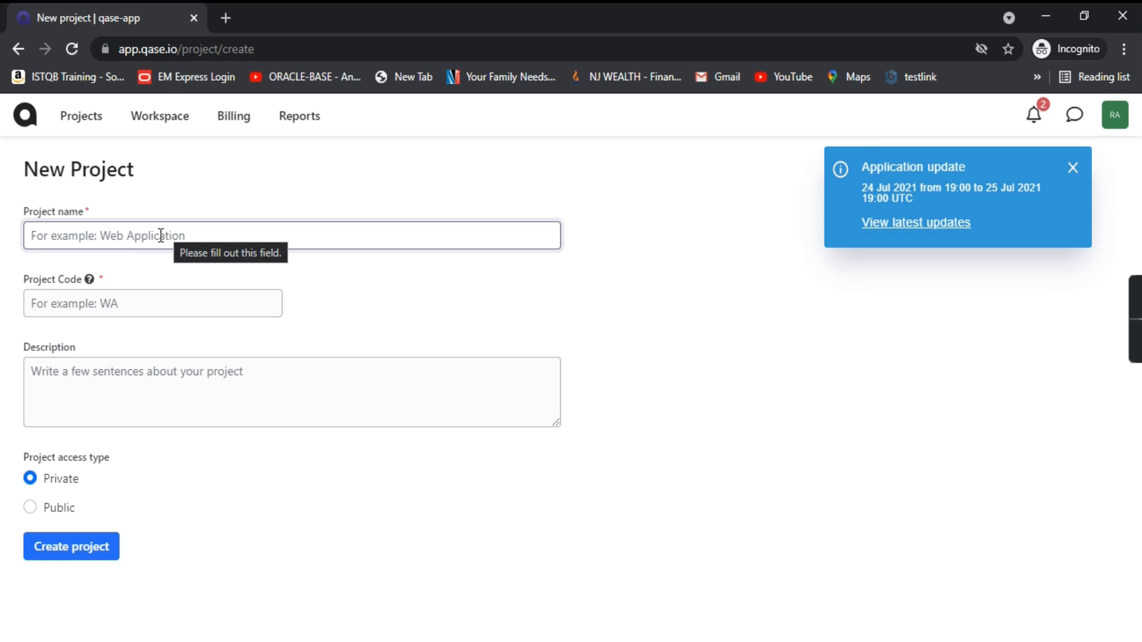
text(Test Proj)
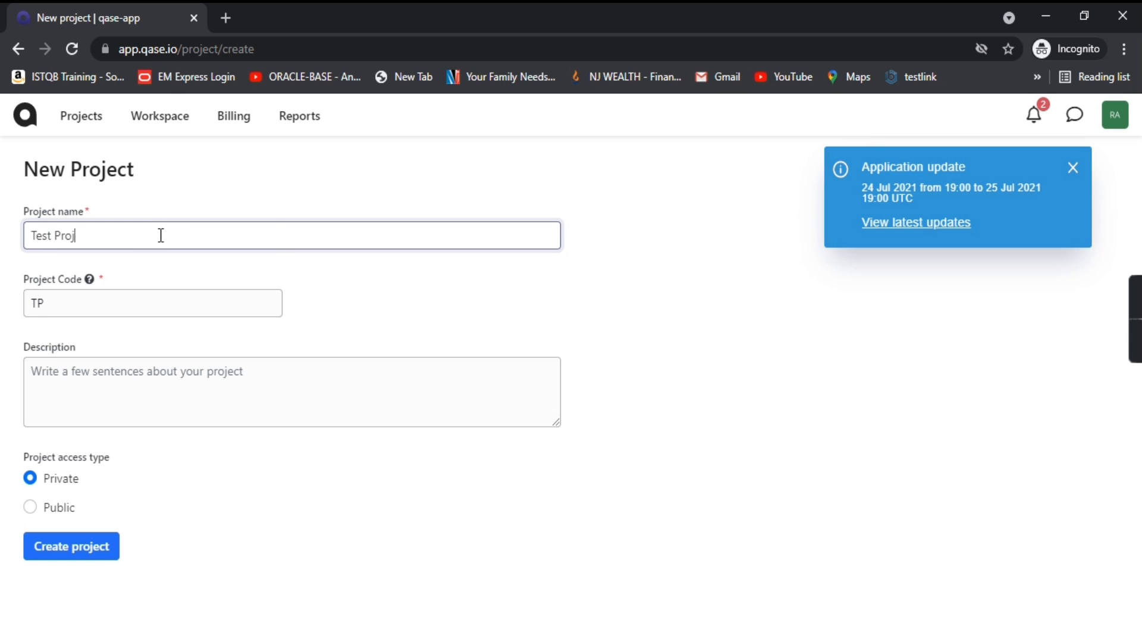
text(ect 2)
mouse_move(89, 281)
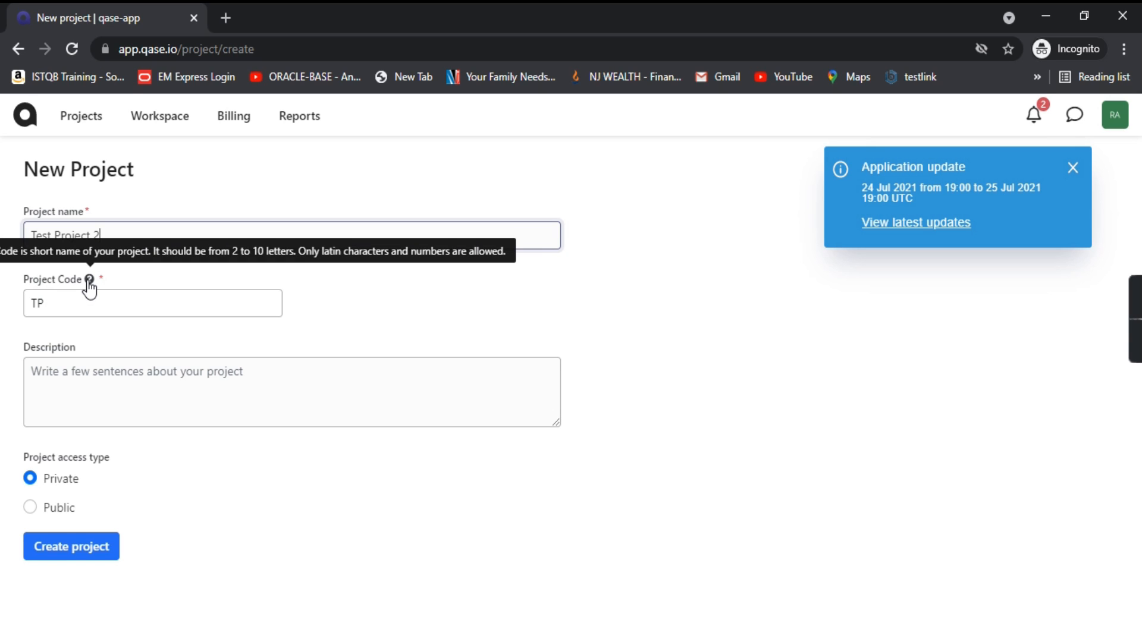
click(407, 317)
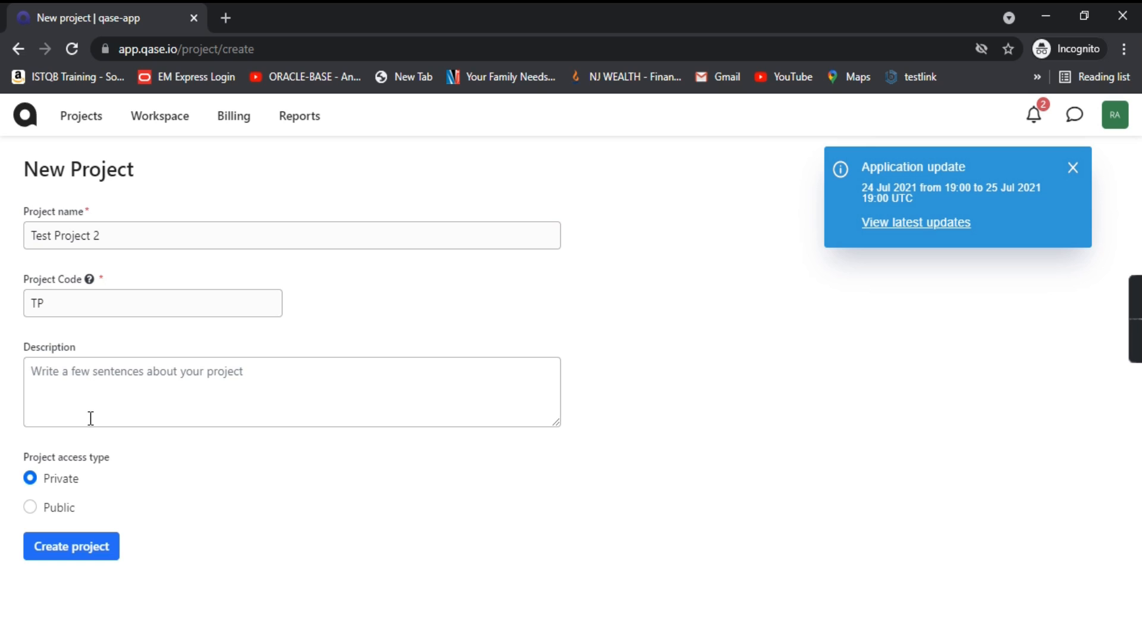
Step: Enter the two-line description Test1, Test2 and create the private project
click(101, 377)
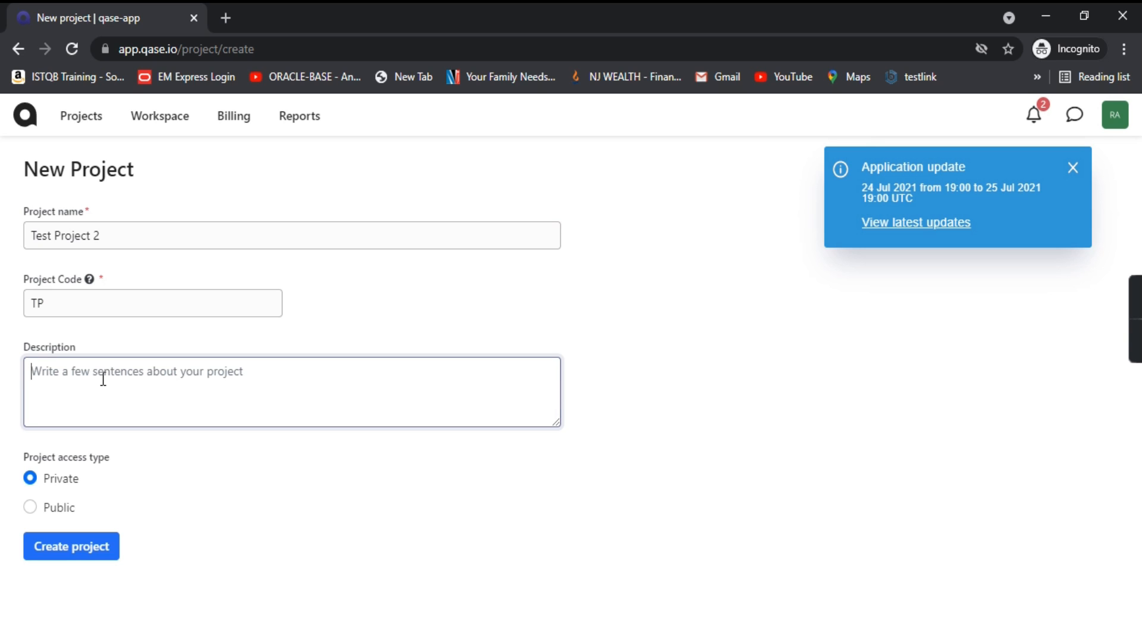
text(Test)
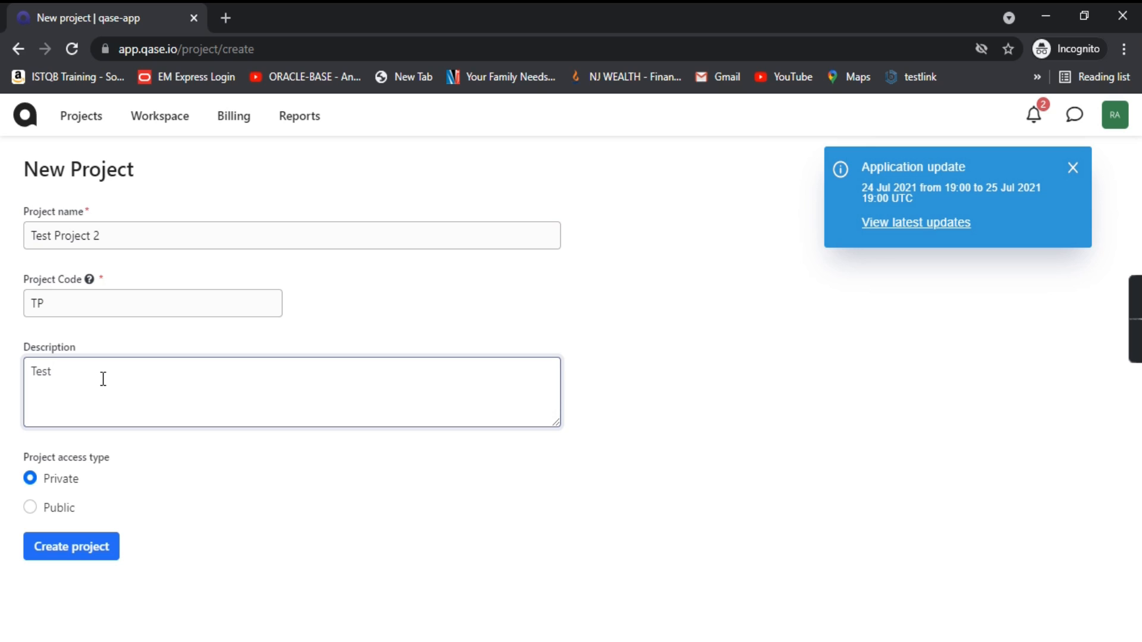
text(1)
key(Return)
text(Test2)
drag(113, 459, 63, 462)
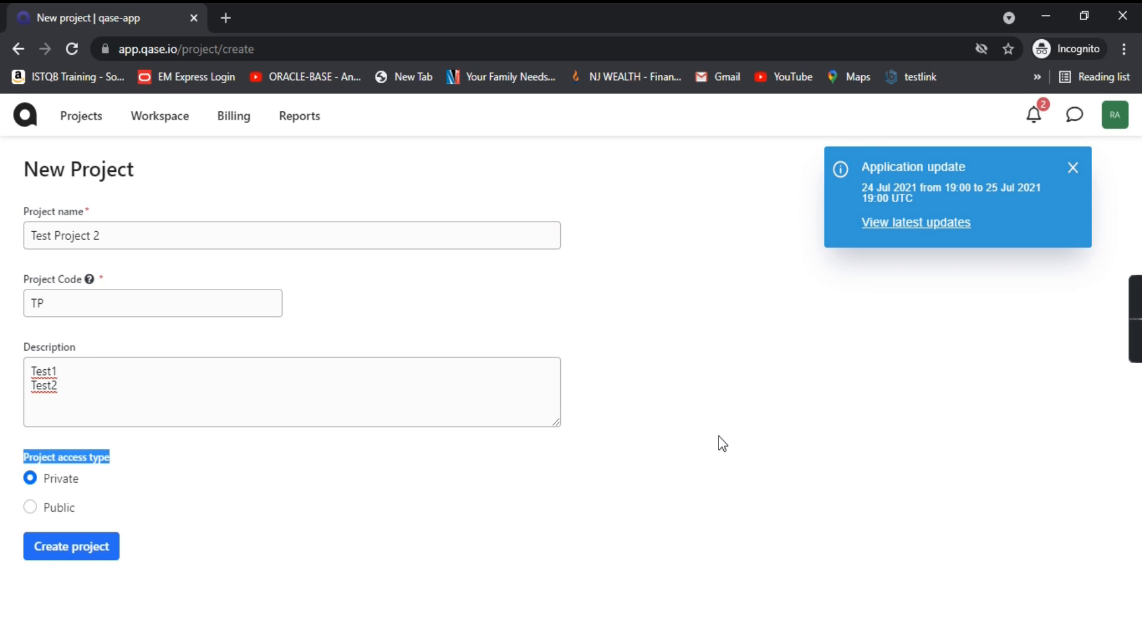
click(455, 487)
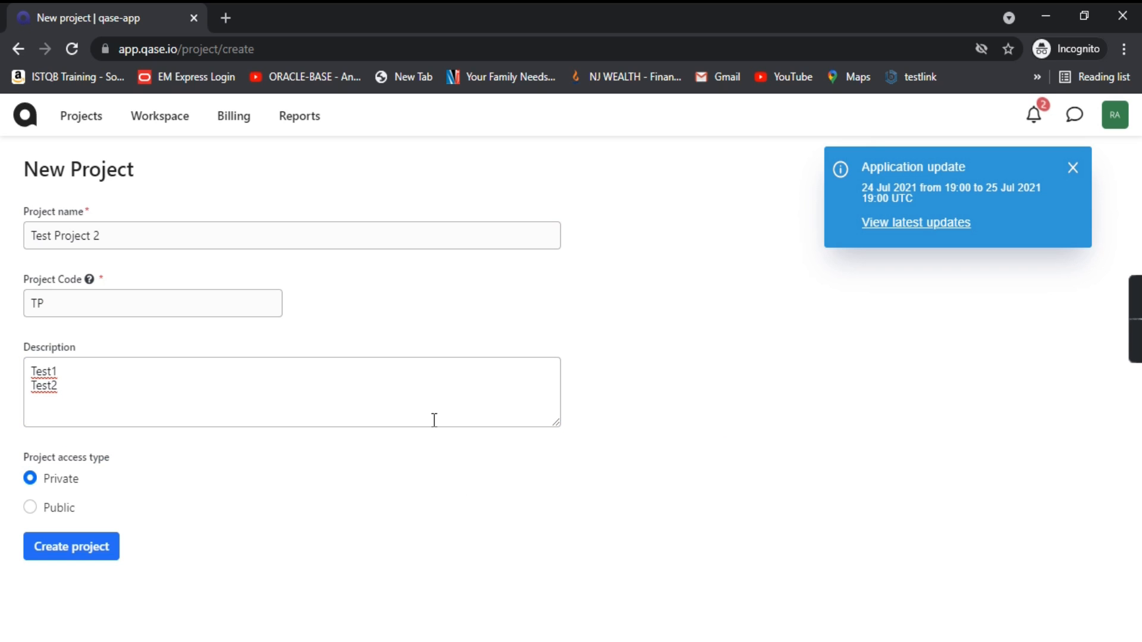
click(61, 558)
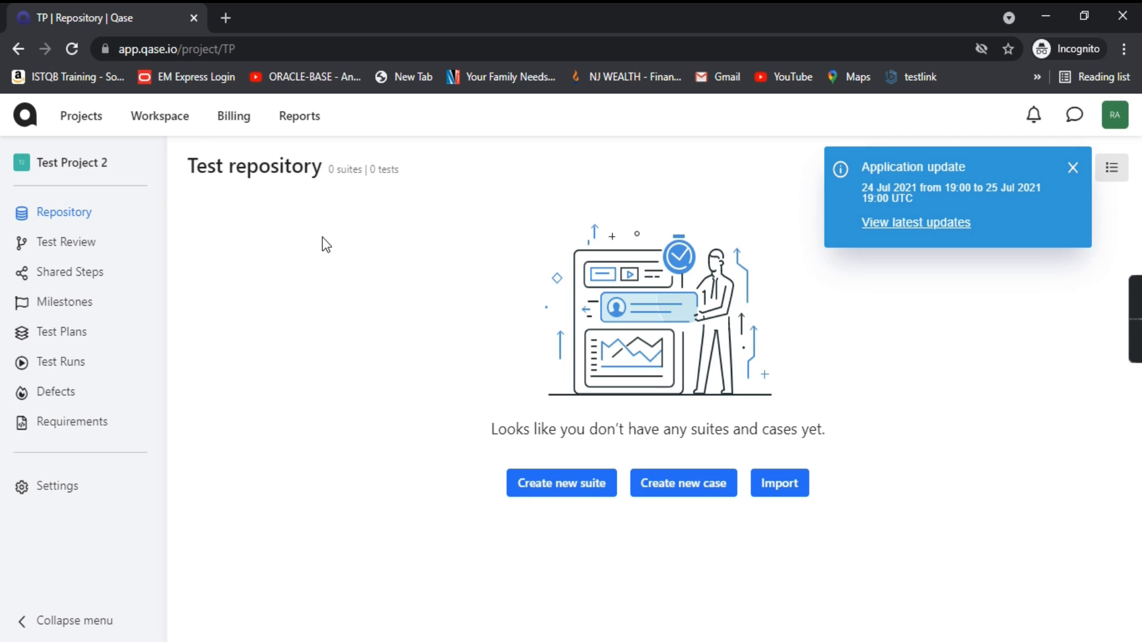
Step: Return to Projects, open Test Project 2, and close the update notice
click(27, 124)
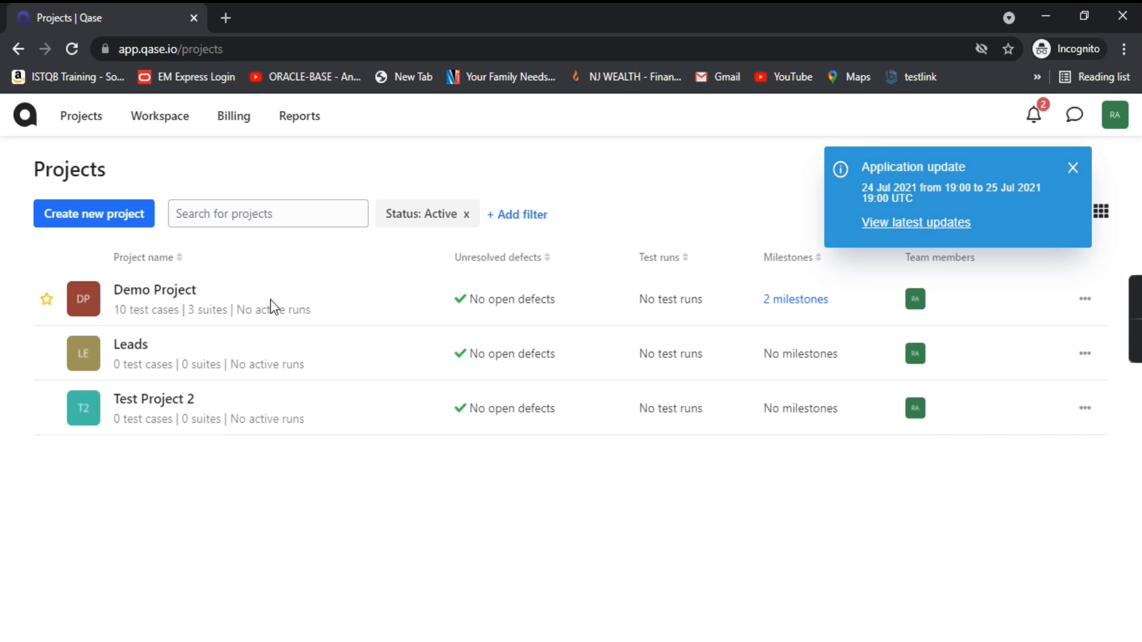
click(92, 418)
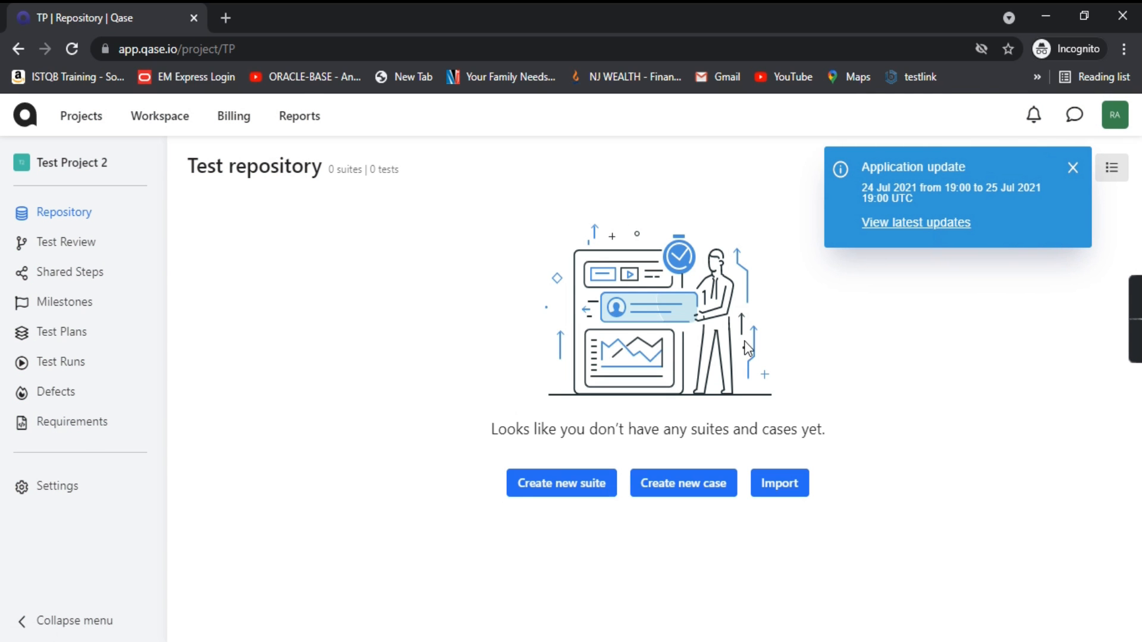
click(1073, 168)
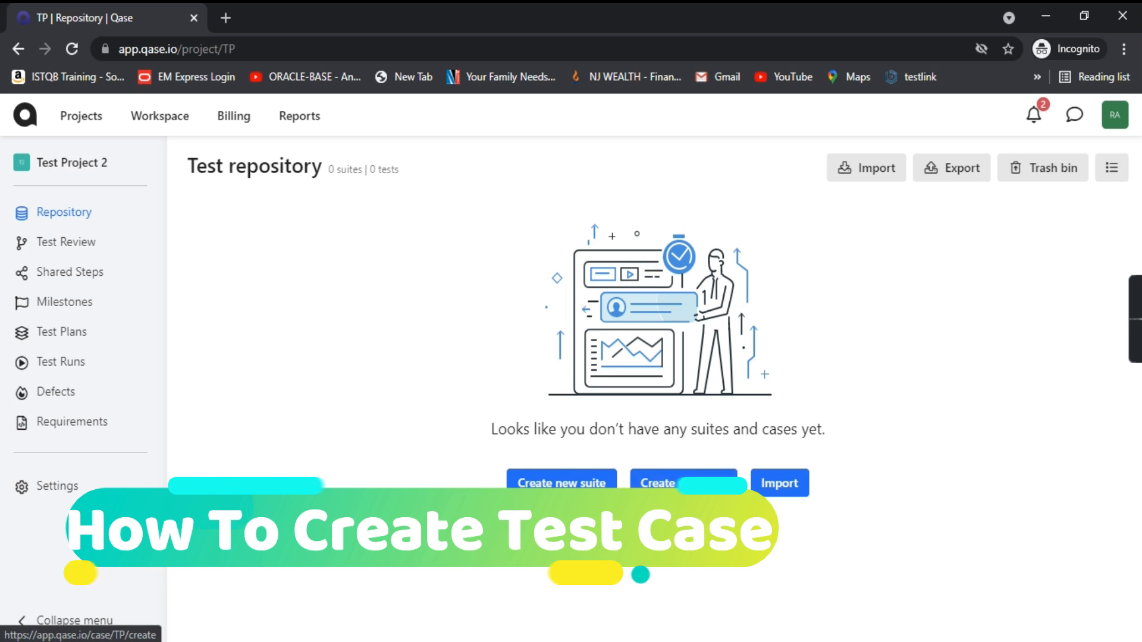
Step: Start a new test case titled 'Validation of Username field'
click(690, 485)
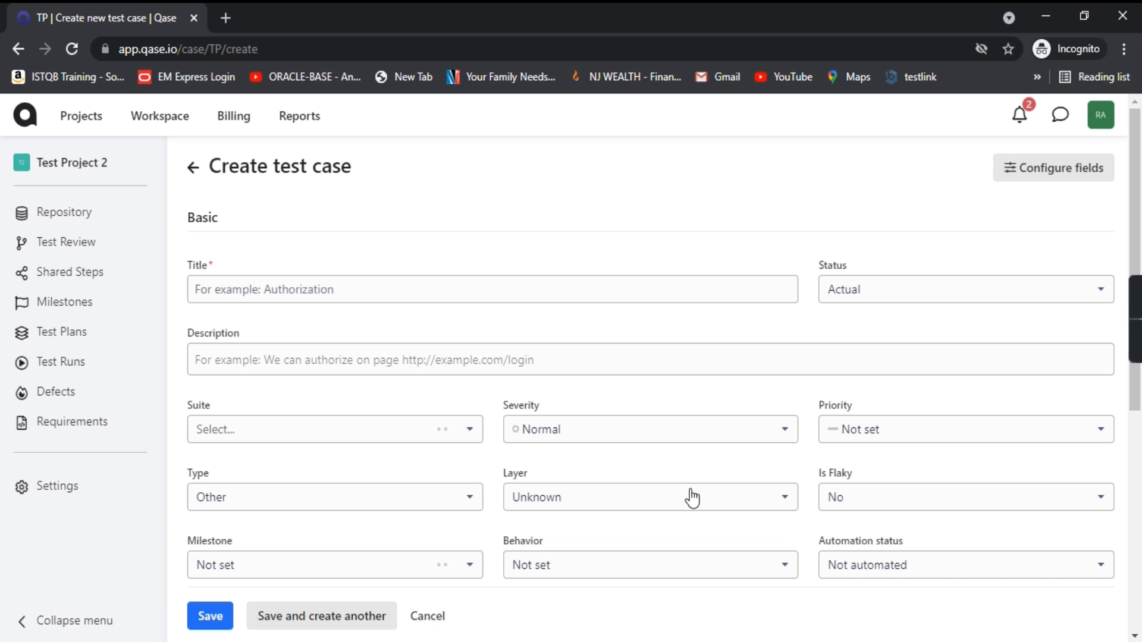
scroll(409, 313, down, 3)
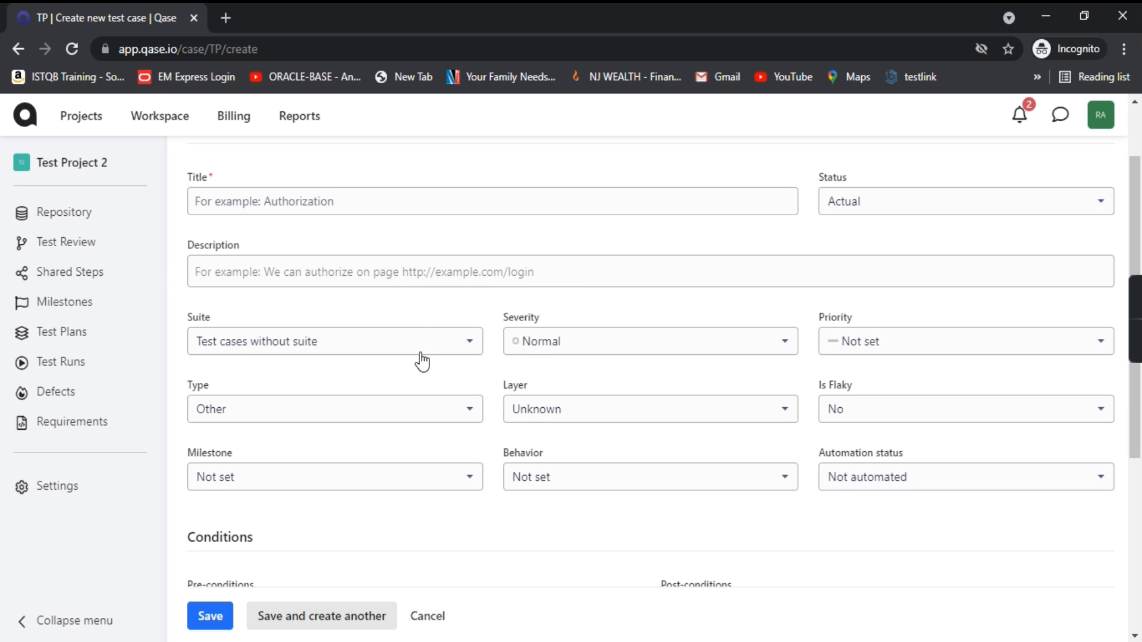
scroll(438, 437, down, 3)
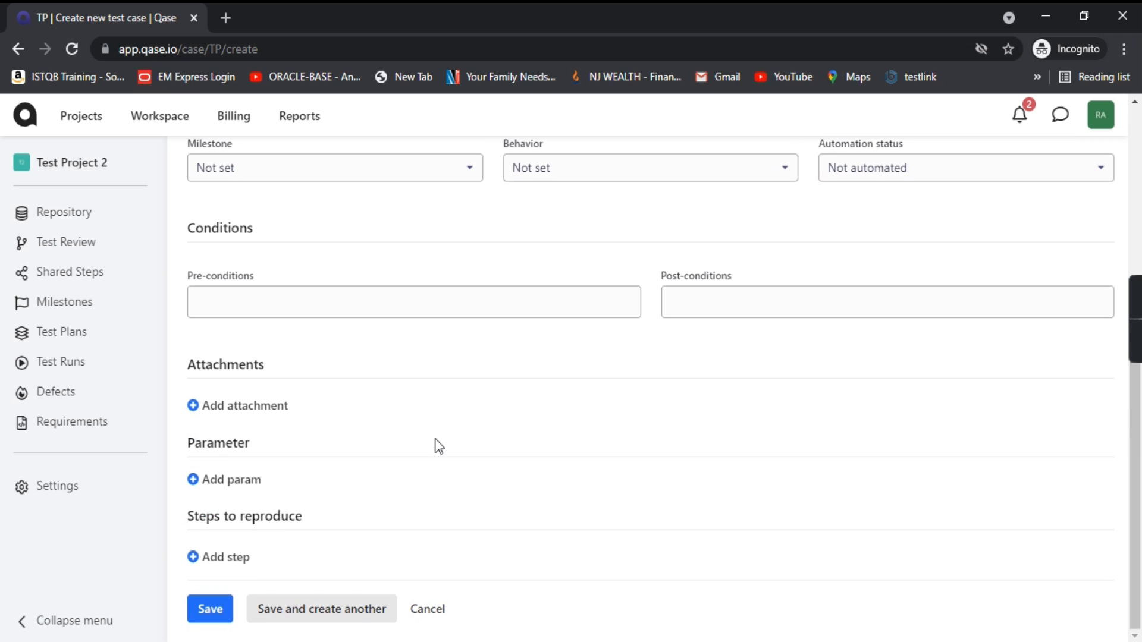
scroll(568, 459, up, 7)
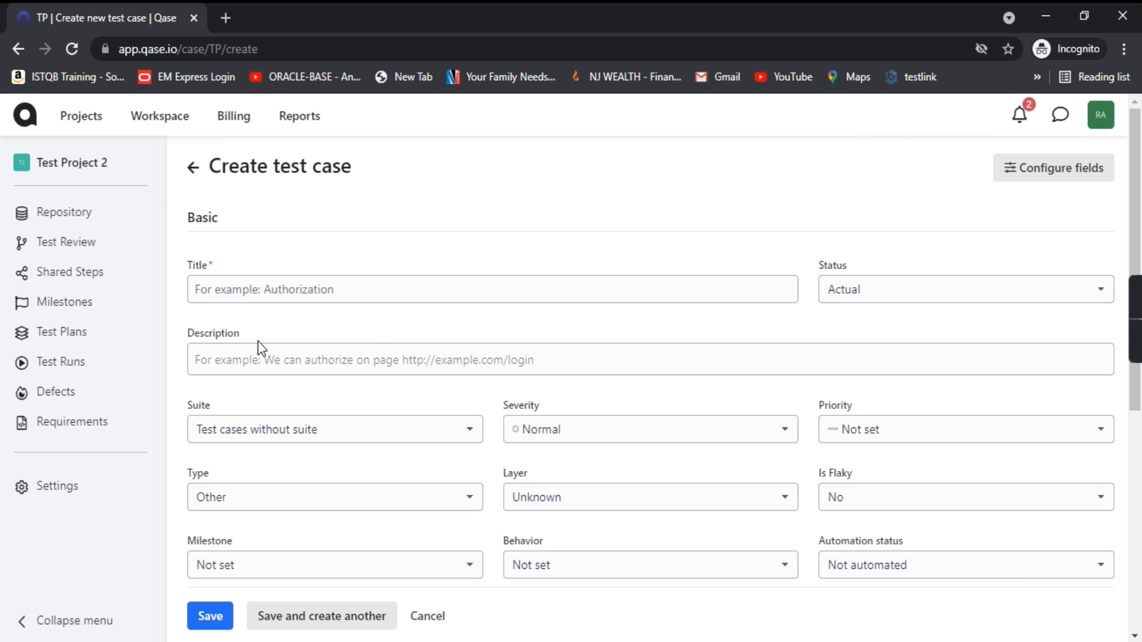
click(315, 289)
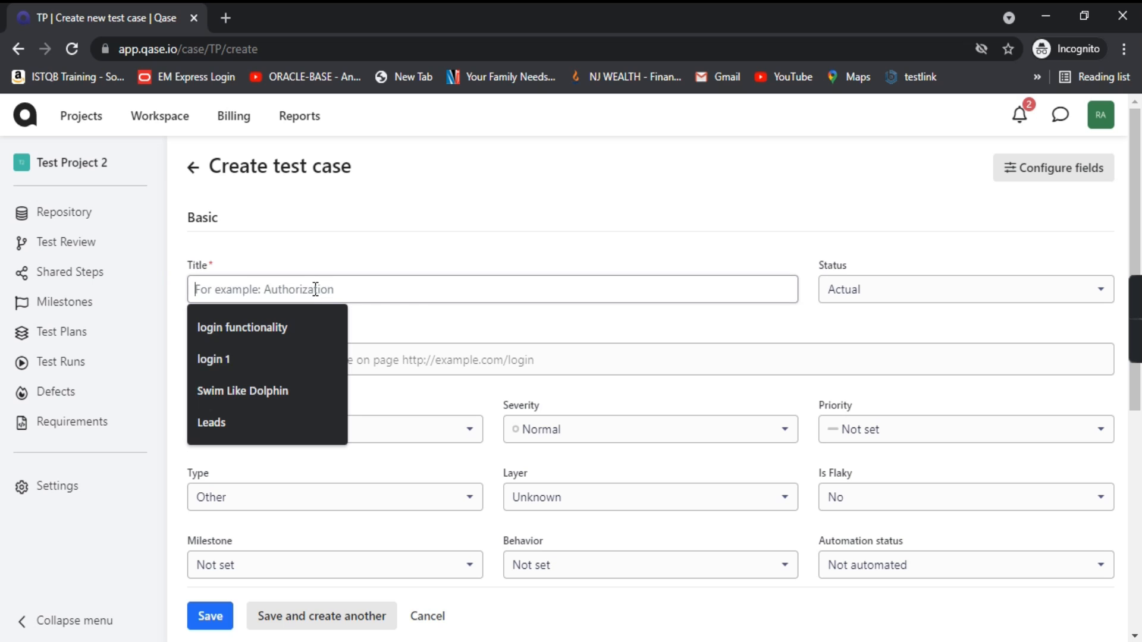
text(Vali)
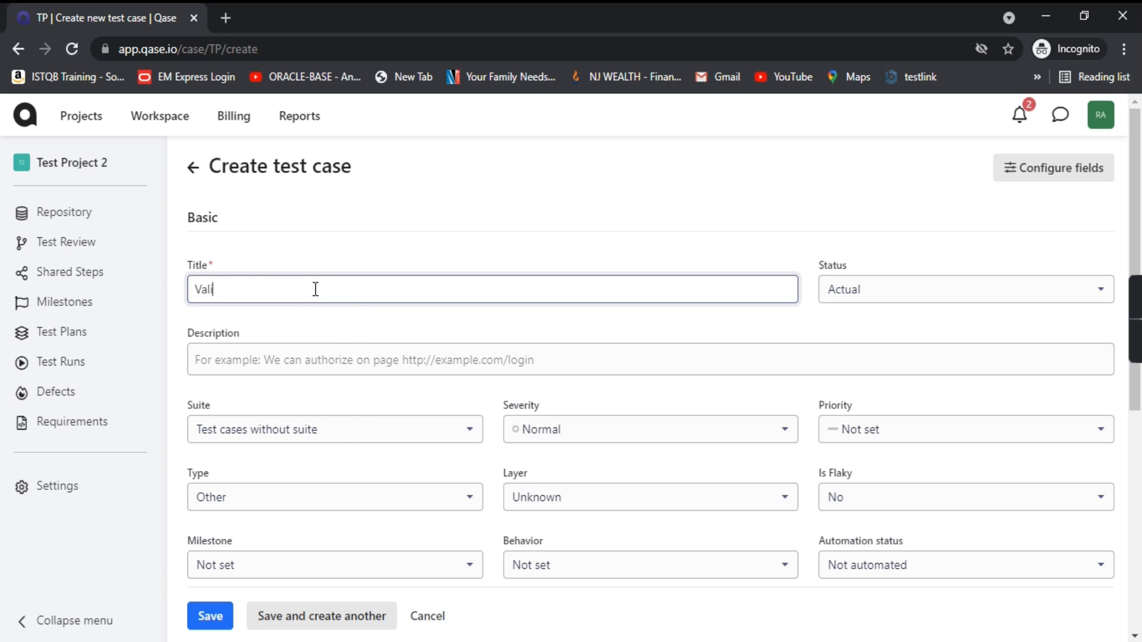
text(dation of Username field)
Step: Keep the status as Actual and add the description 'Desc test'
click(892, 301)
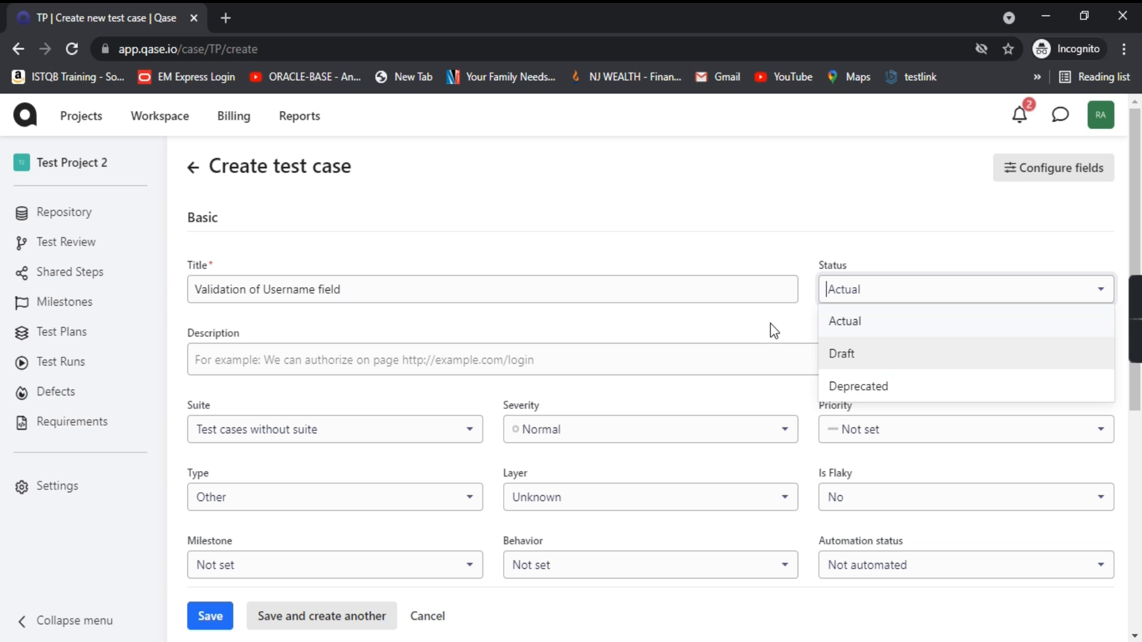
click(849, 326)
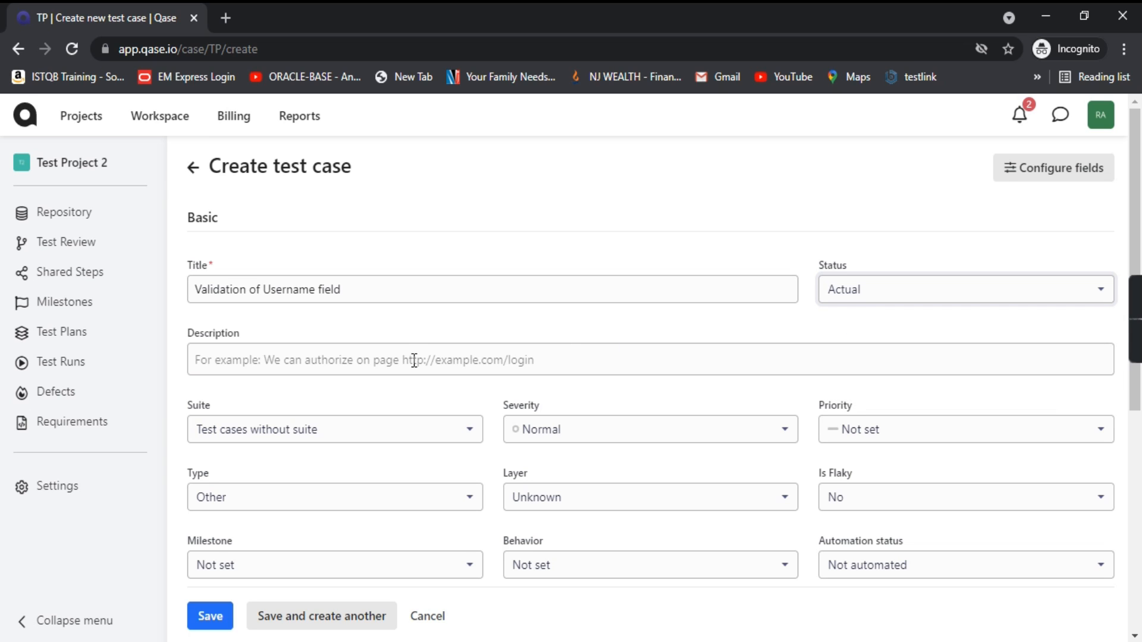
click(277, 361)
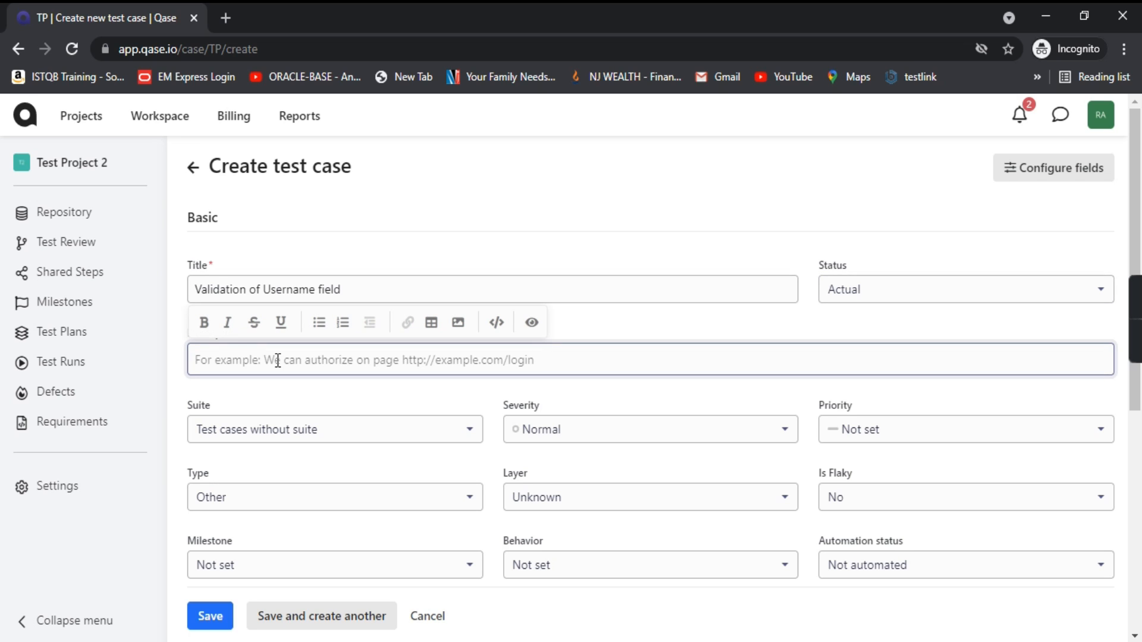
text(Desc test)
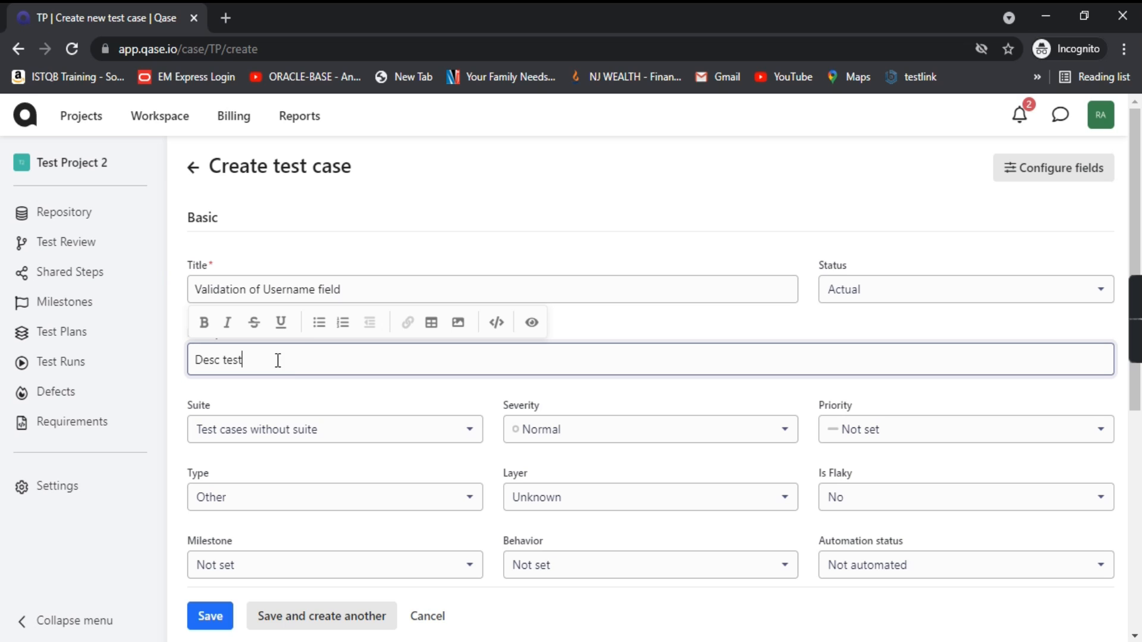
click(399, 388)
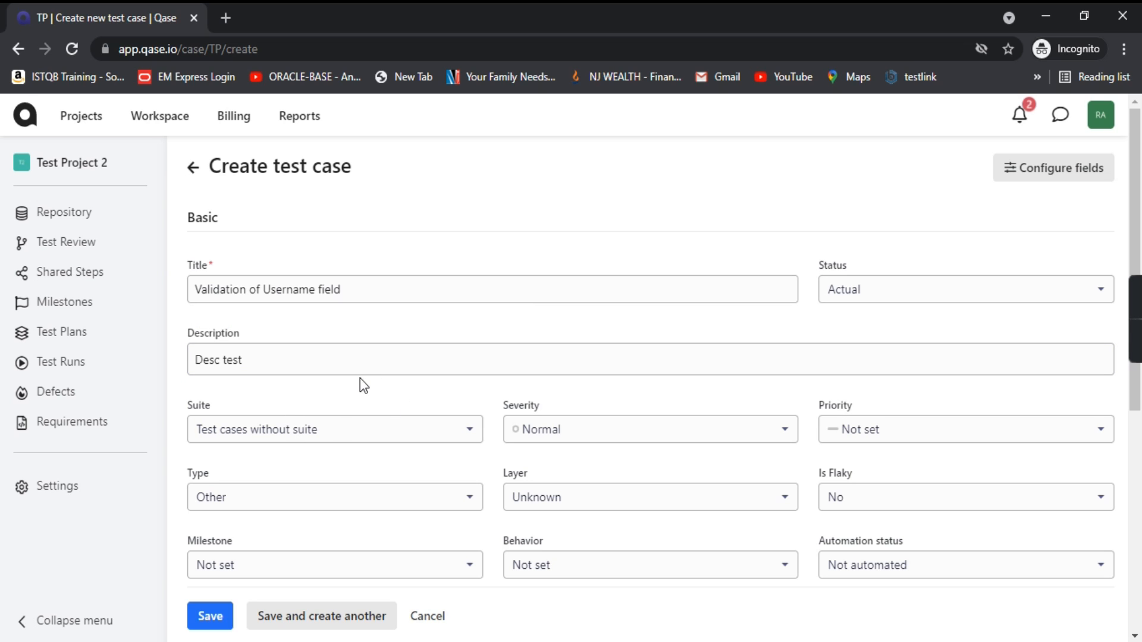
drag(190, 406, 204, 407)
click(404, 441)
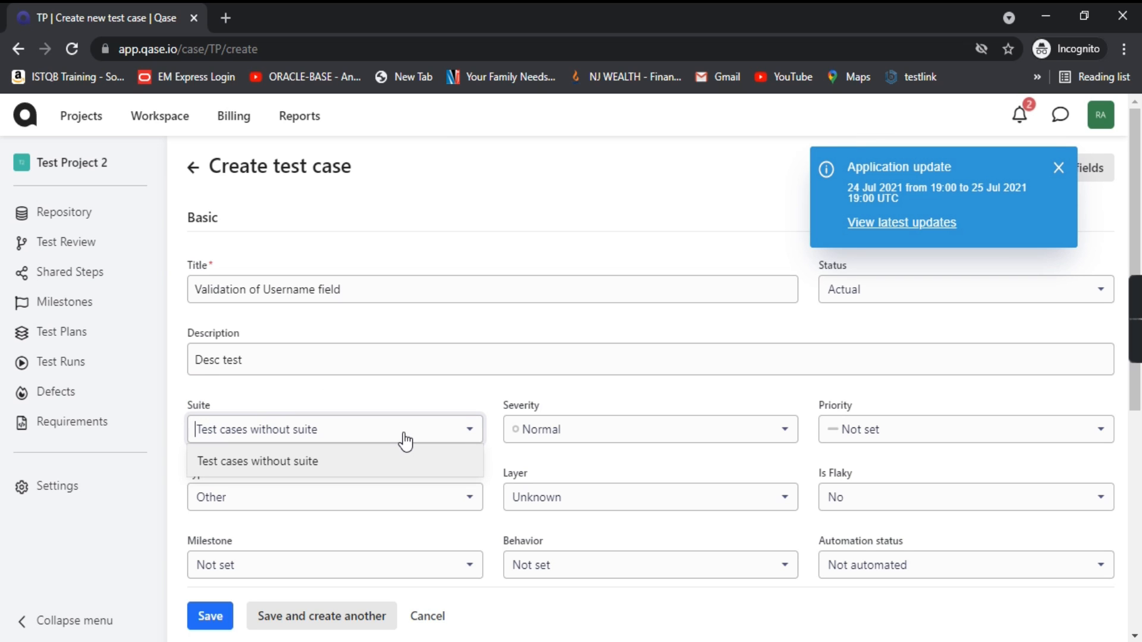
Step: Leave the suite unchanged, keep severity Normal, and set priority to Medium
click(384, 396)
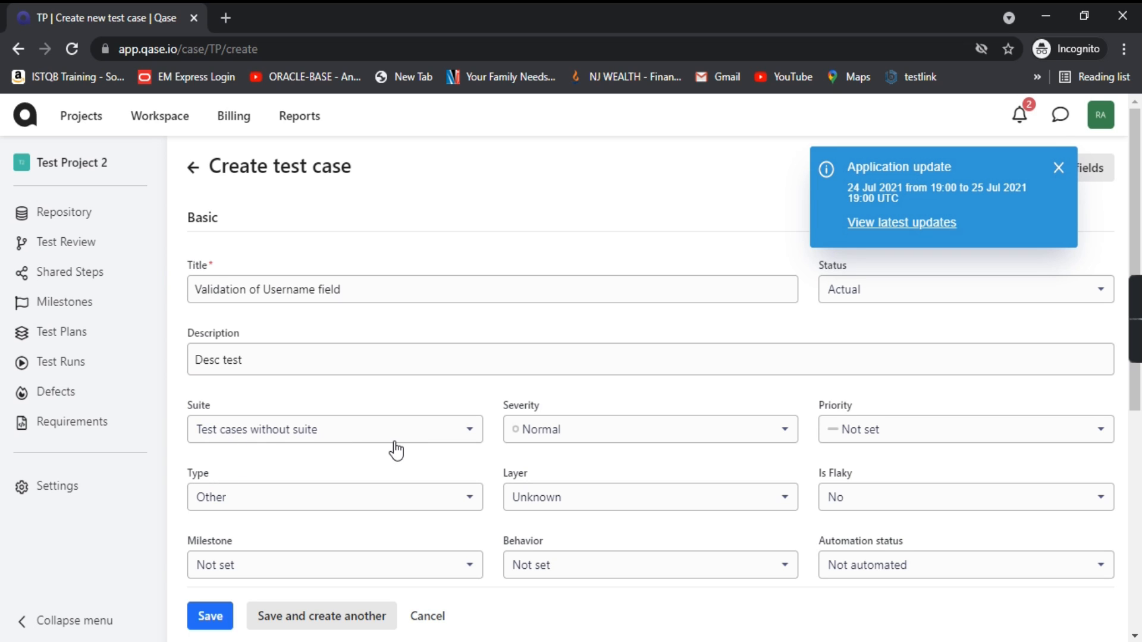
click(706, 440)
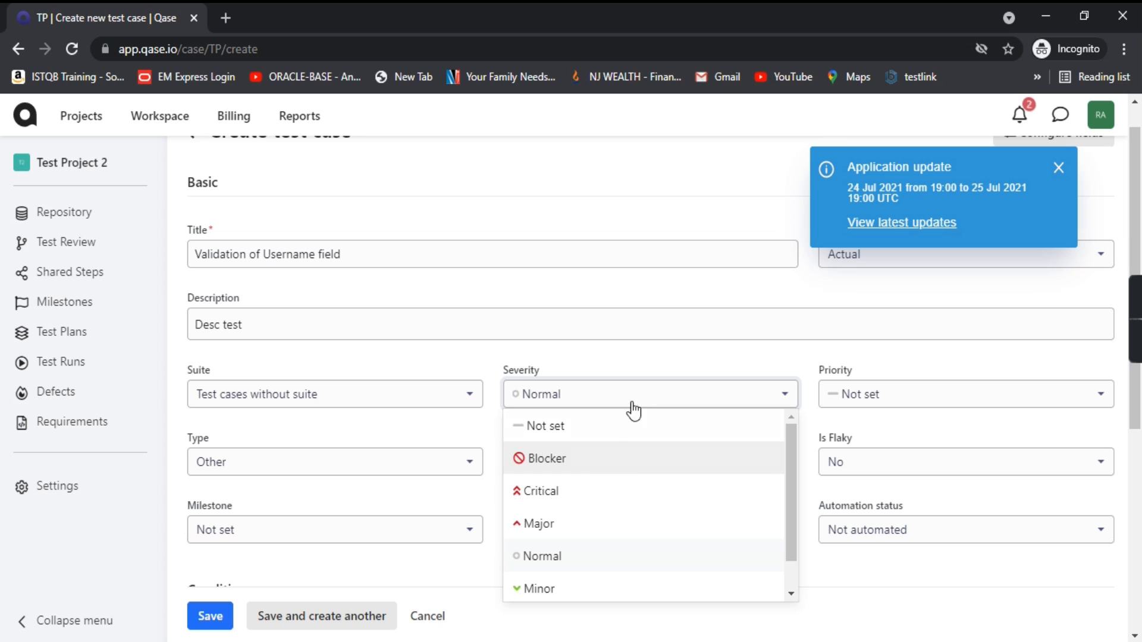
click(713, 352)
click(895, 400)
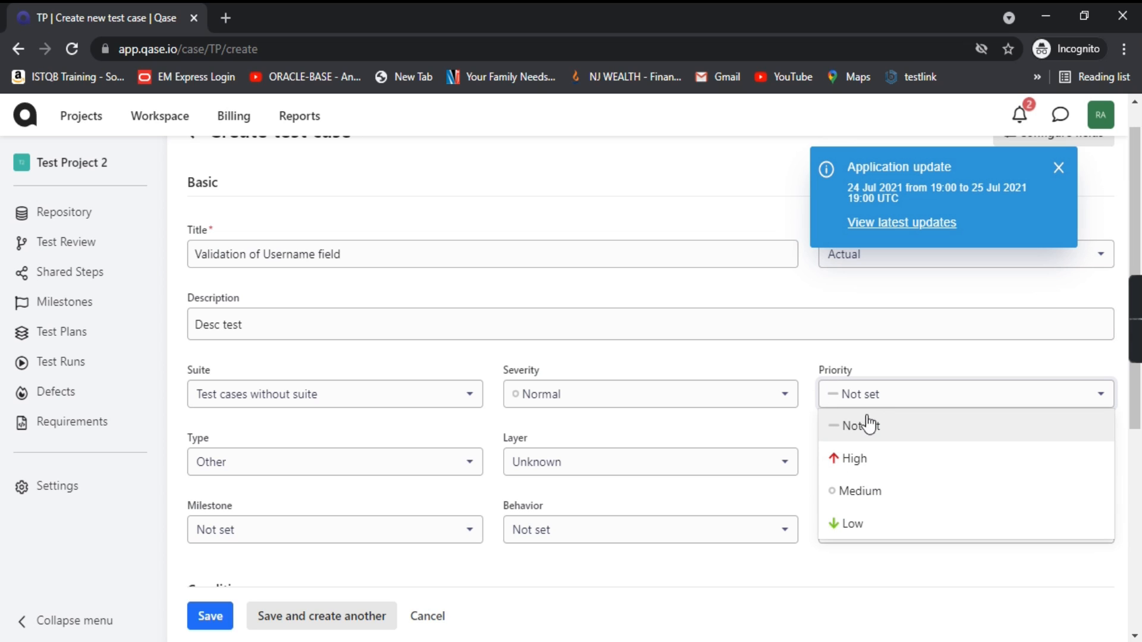
click(854, 491)
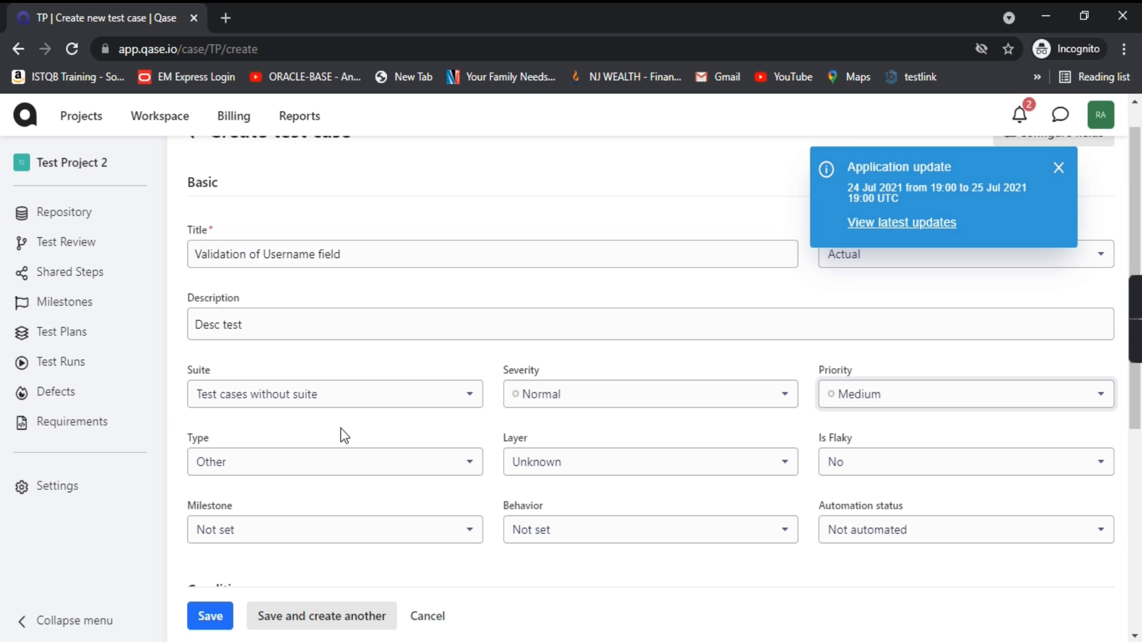
Step: Set the test case type to Functional
click(438, 467)
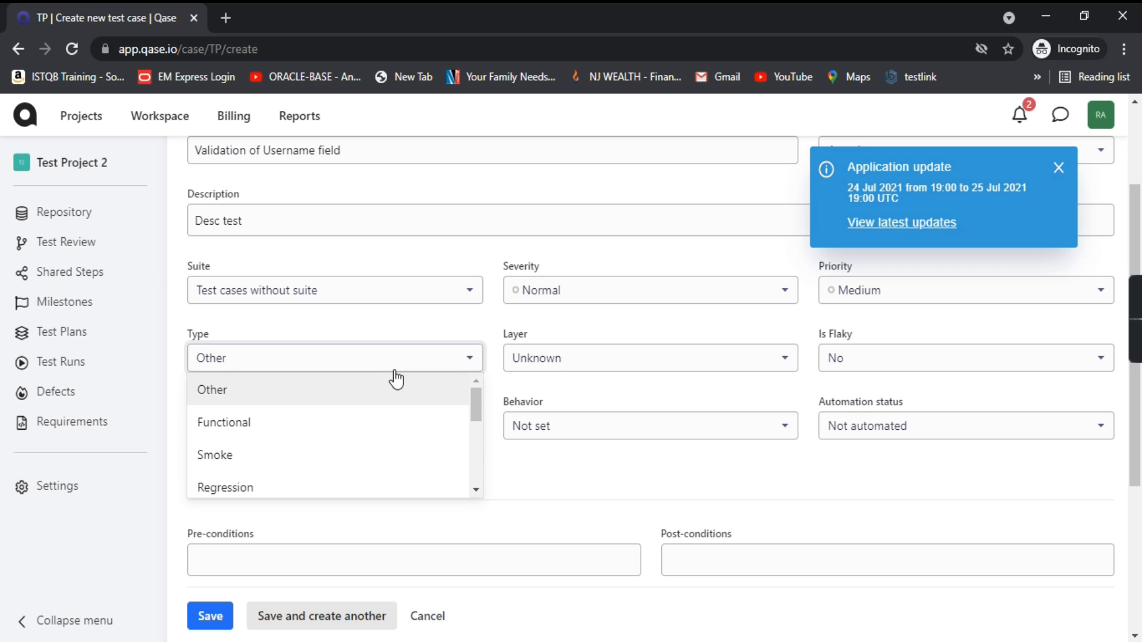
scroll(319, 445, down, 2)
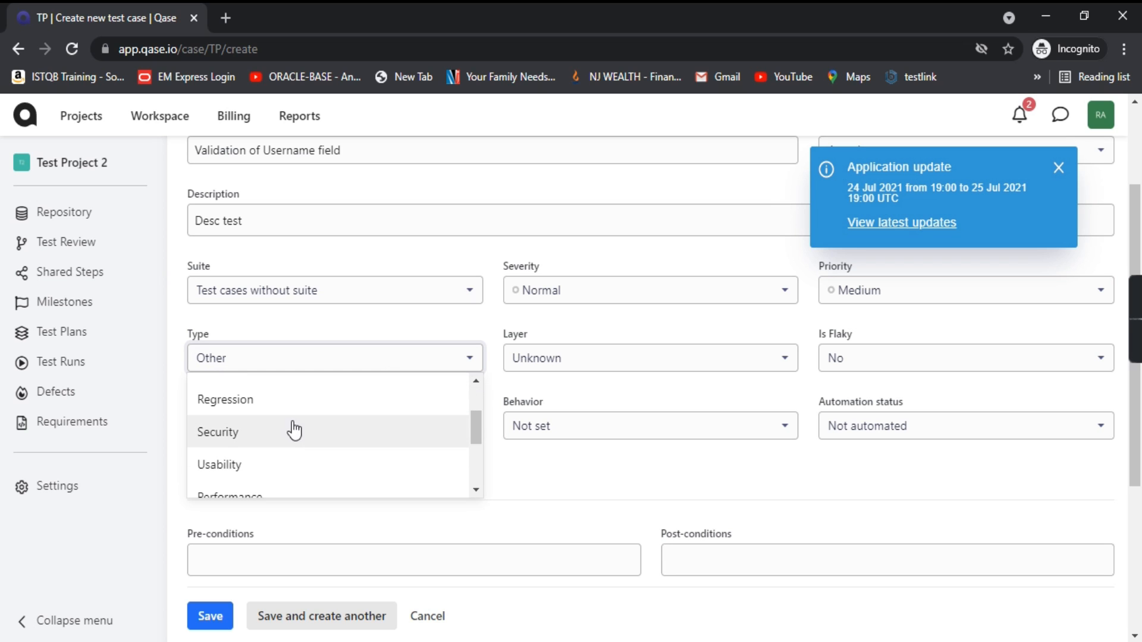
scroll(349, 444, down, 2)
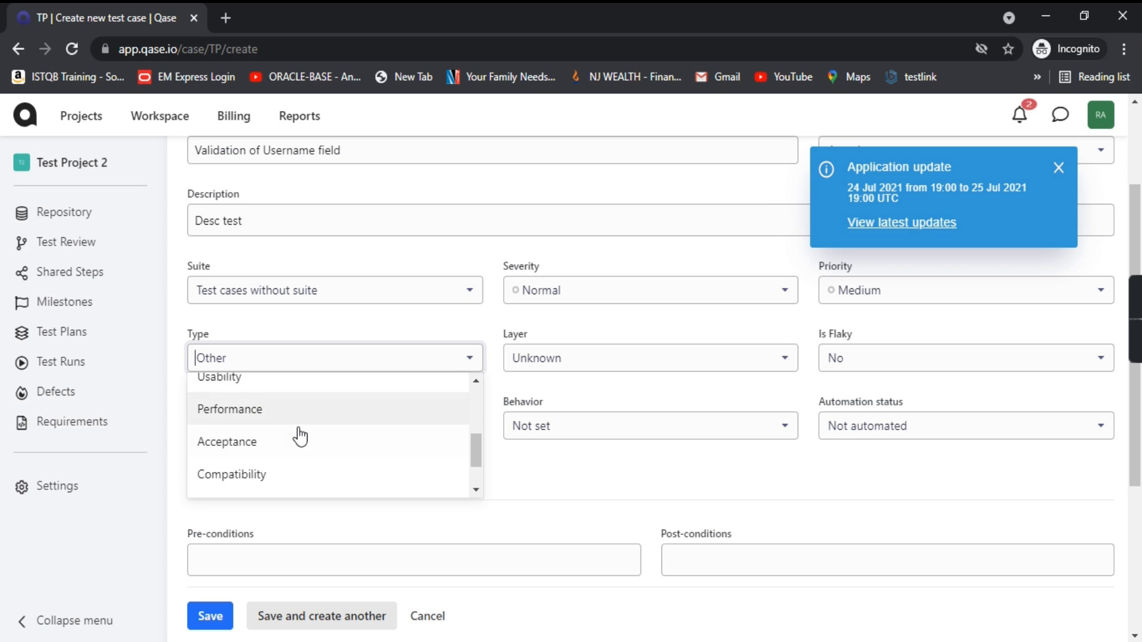
scroll(300, 437, down, 2)
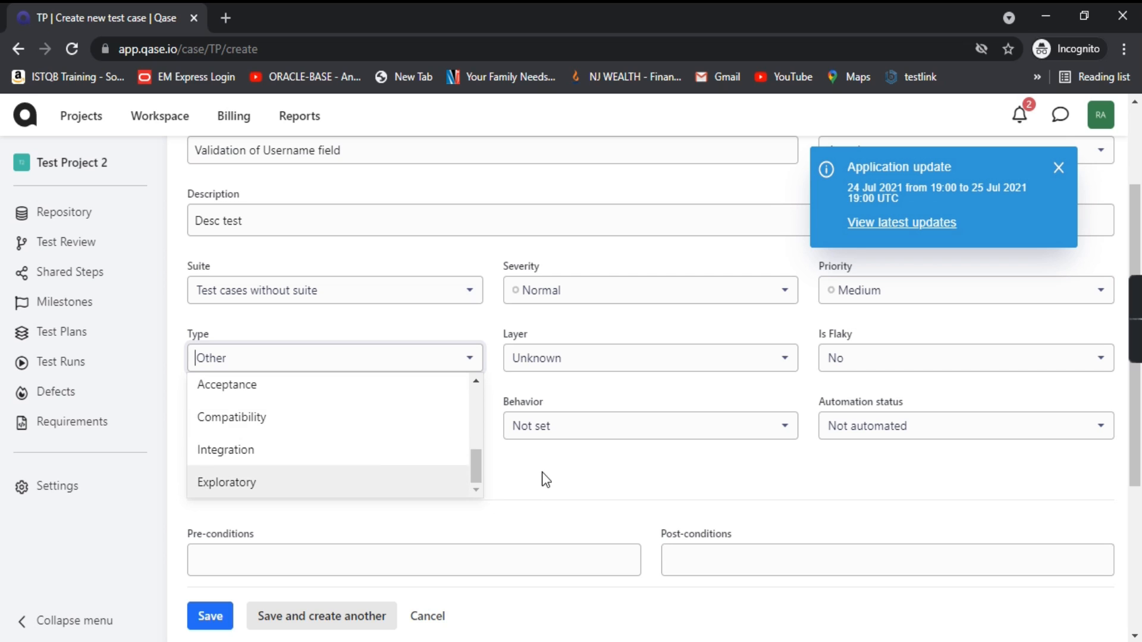
drag(474, 459, 491, 384)
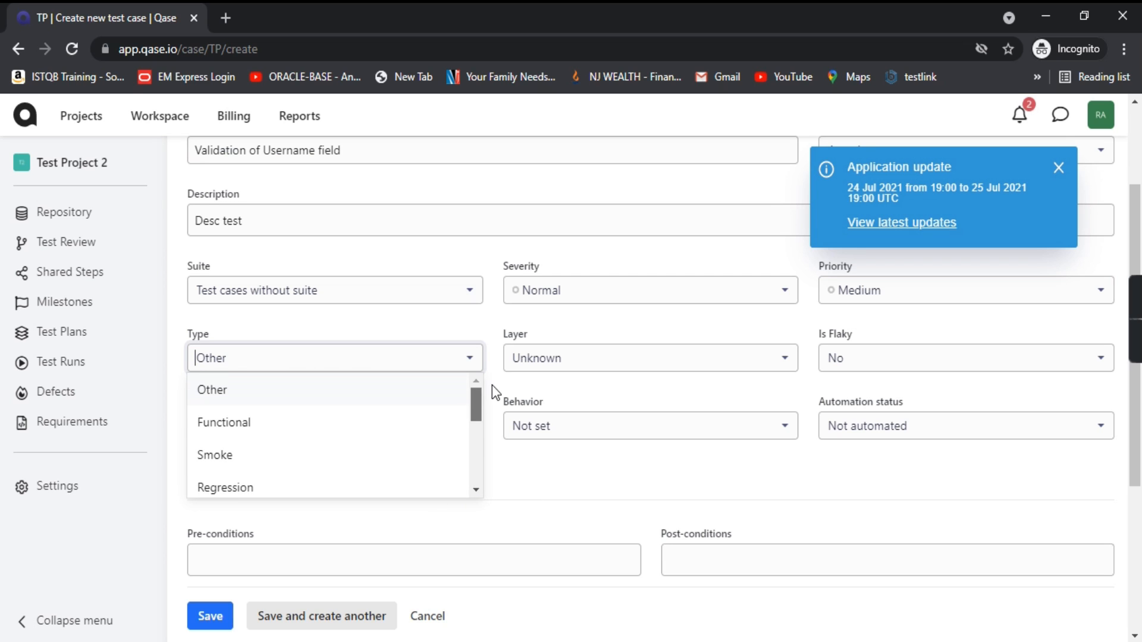
click(267, 423)
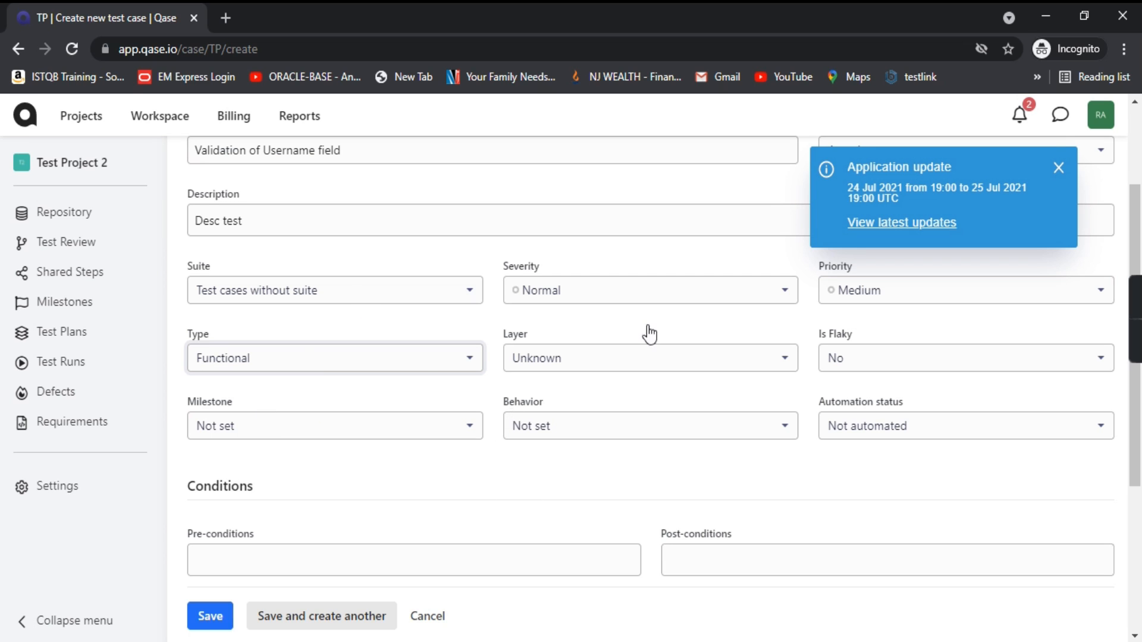
Step: Set layer to Unit, mark the case as flaky, and leave milestone unset
click(689, 371)
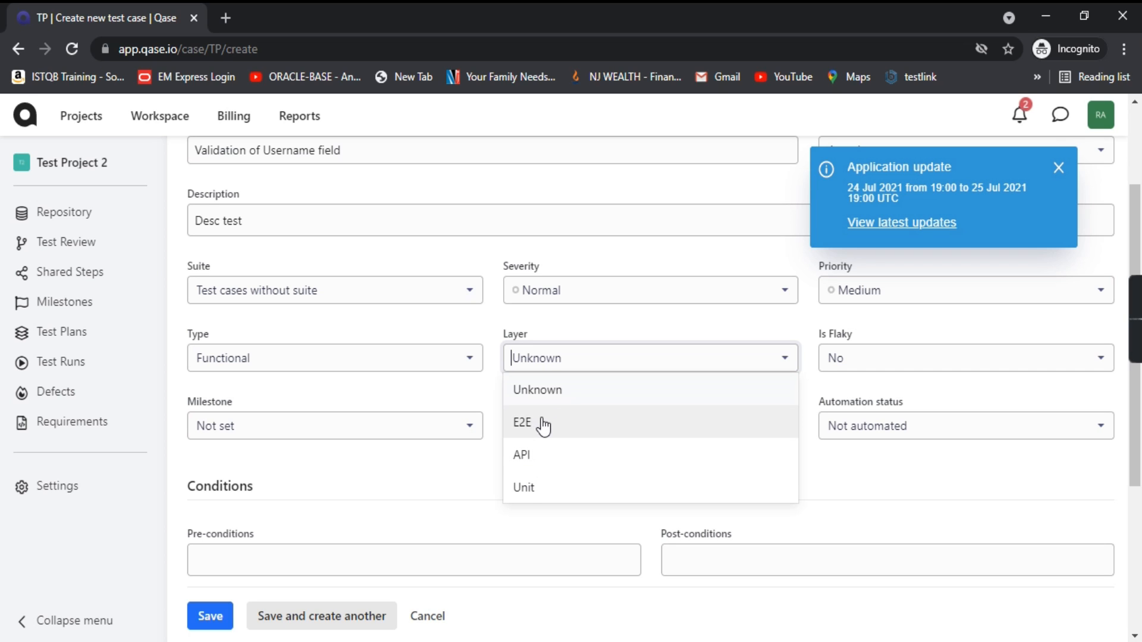
click(538, 503)
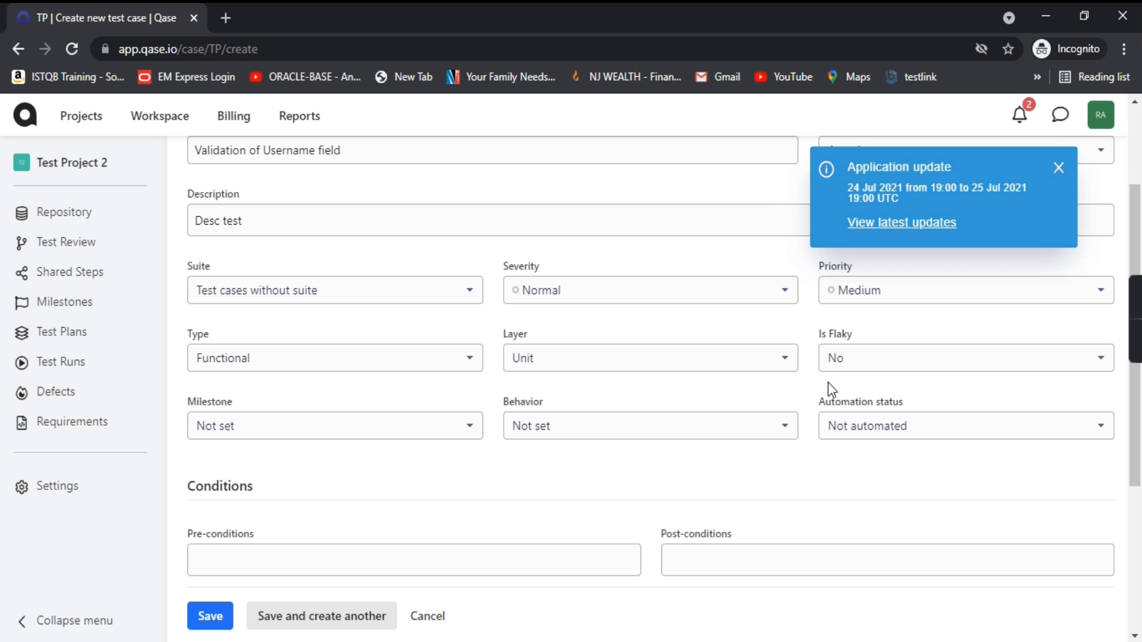
click(864, 364)
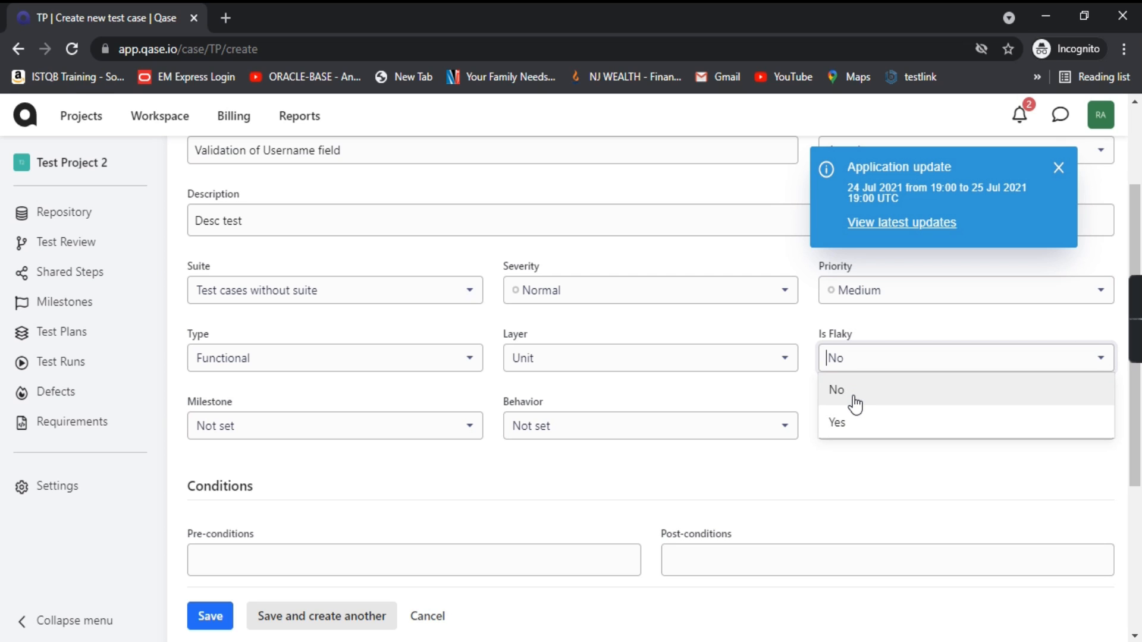
click(844, 425)
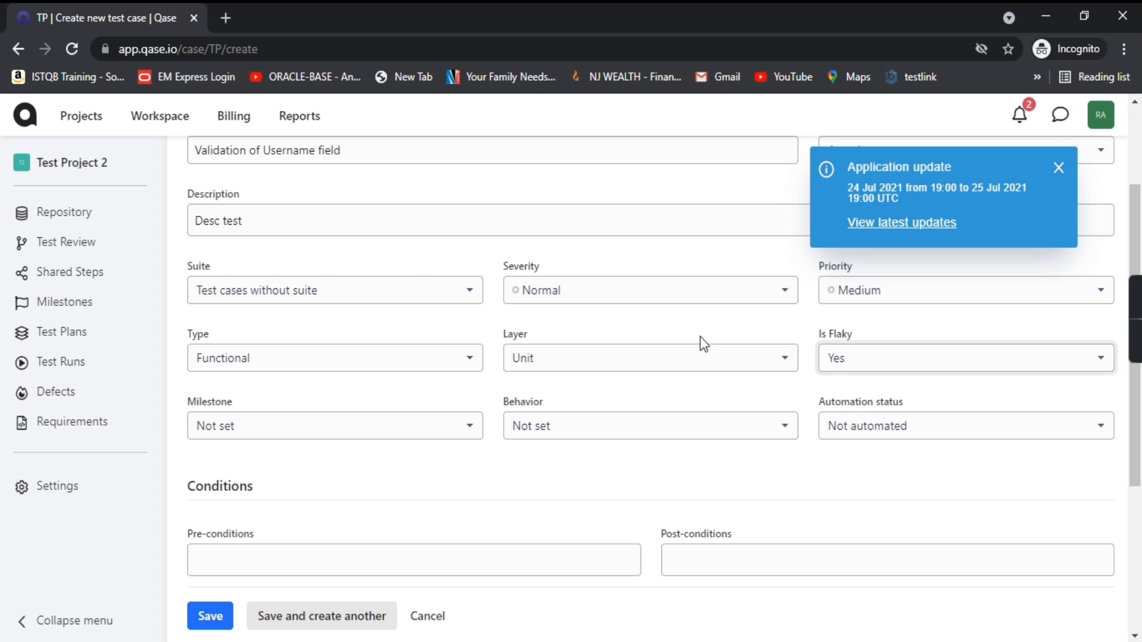
click(424, 429)
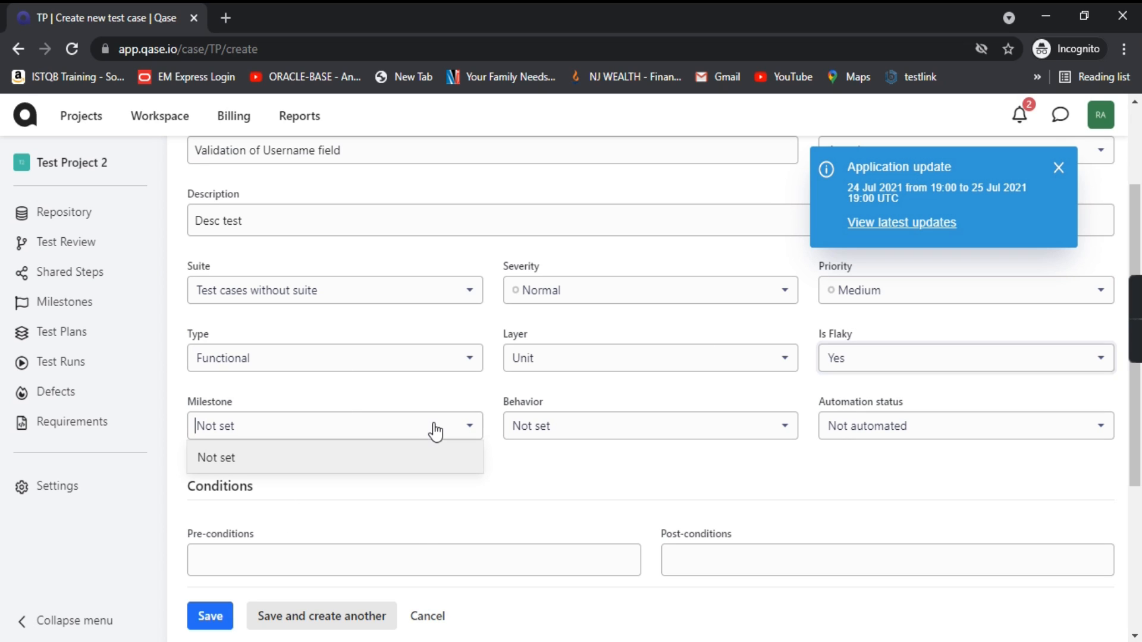
click(526, 476)
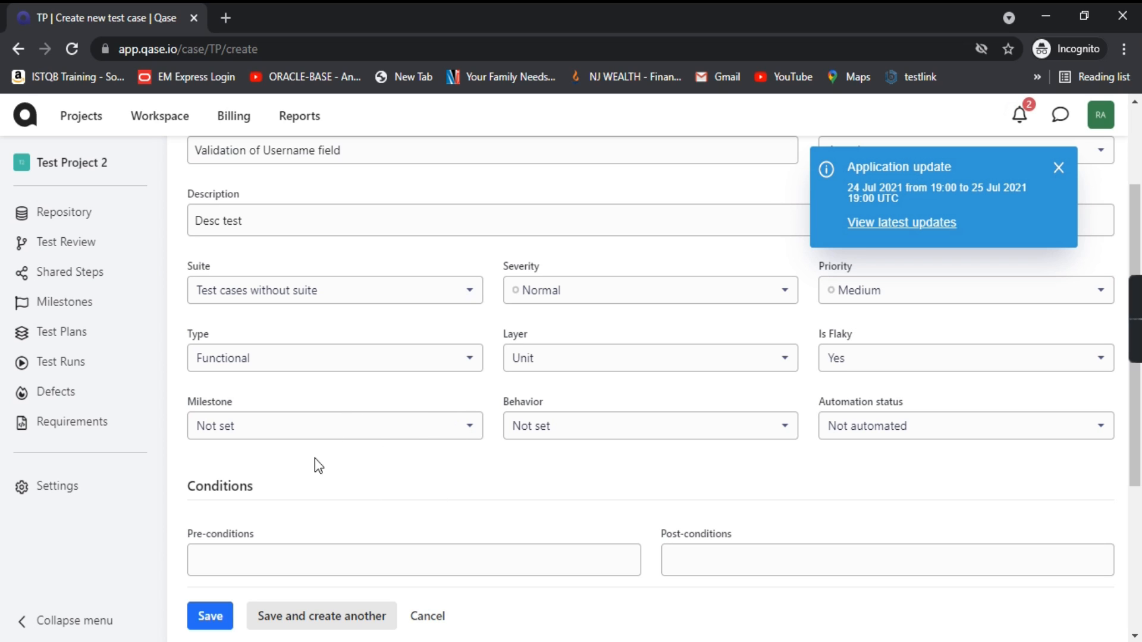
Step: Set behavior to Positive and keep automation status Not automated
click(678, 428)
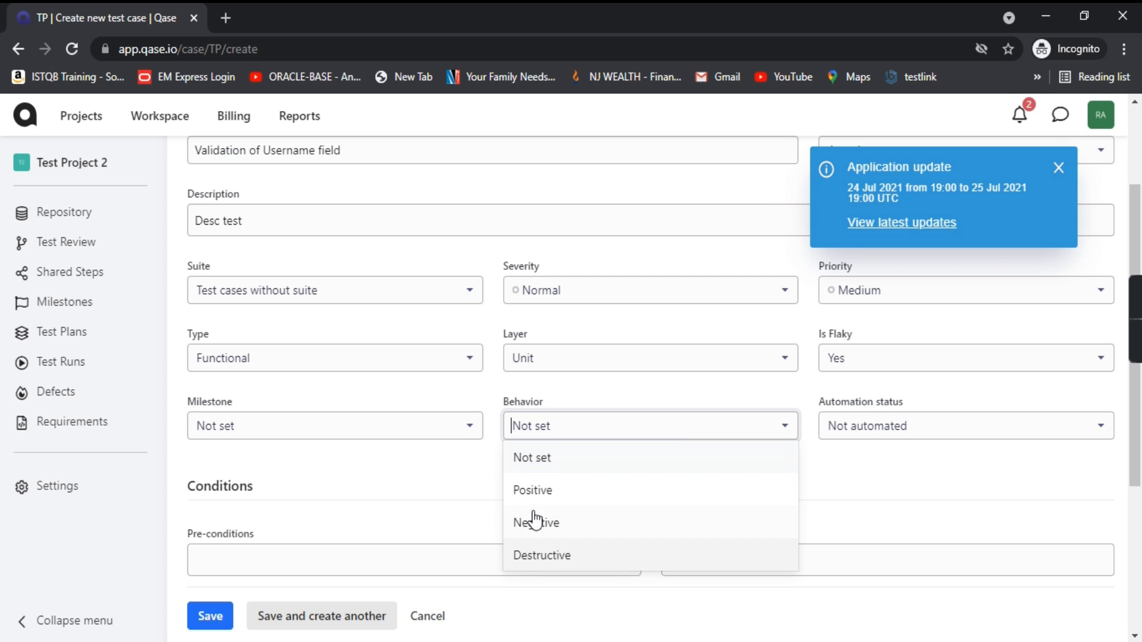
click(544, 494)
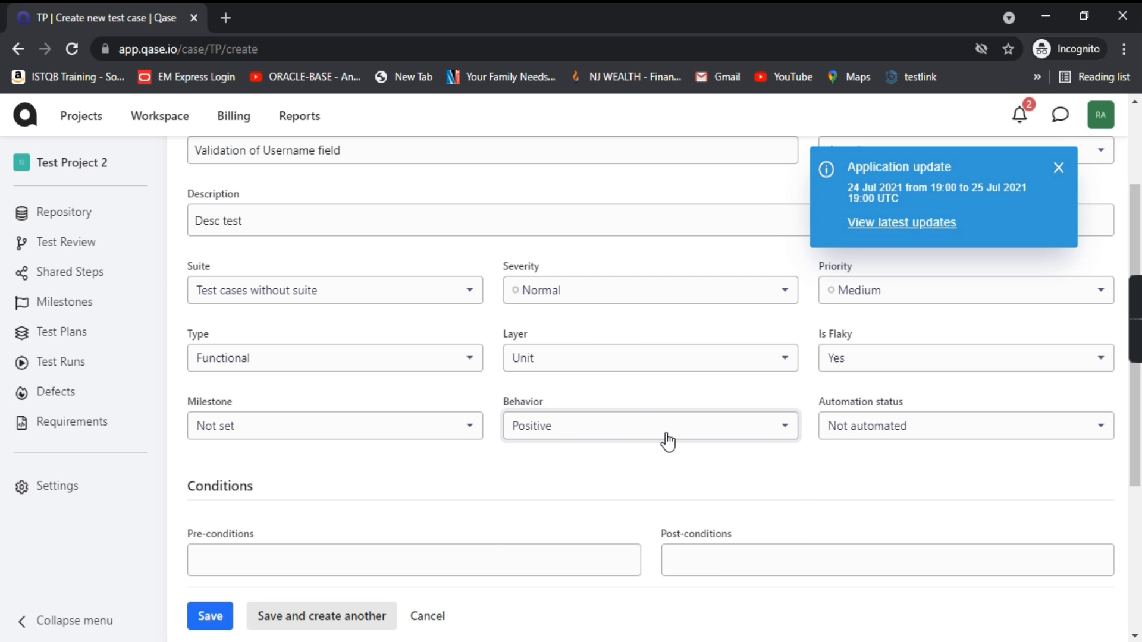
click(904, 440)
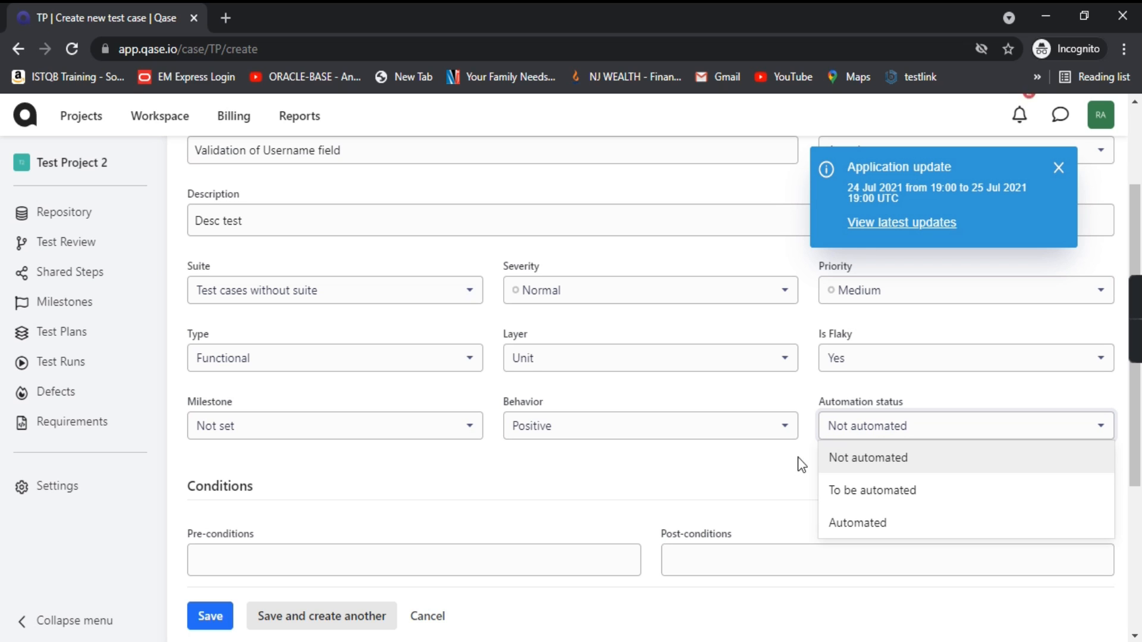
click(758, 480)
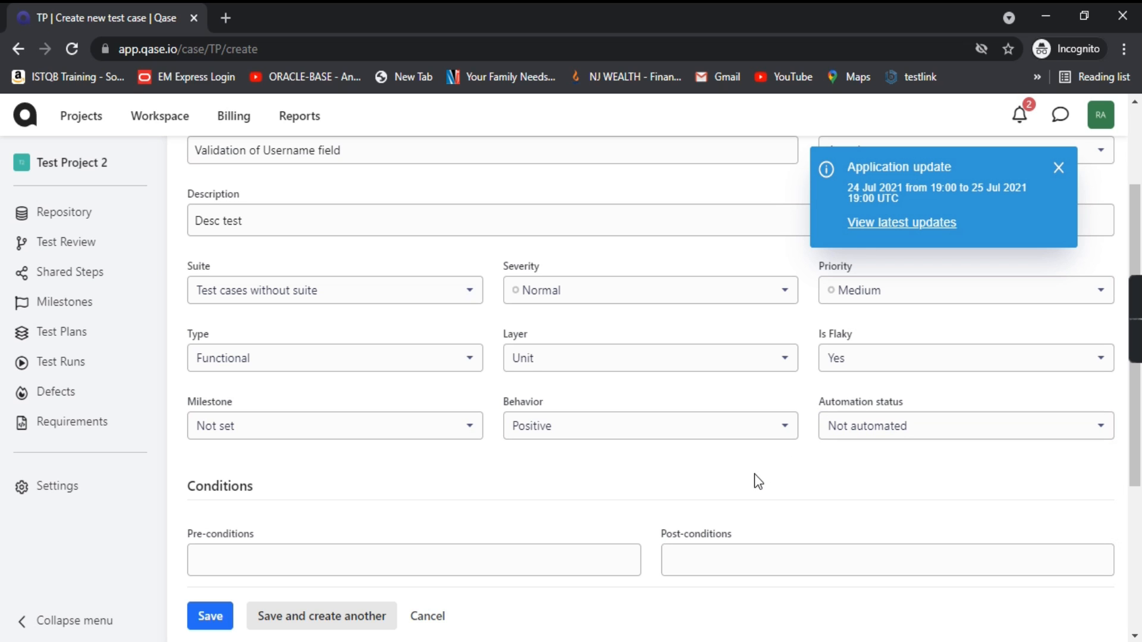
Step: Enter the pre-condition 'website should be up and running', leaving post-conditions blank
scroll(547, 414, down, 3)
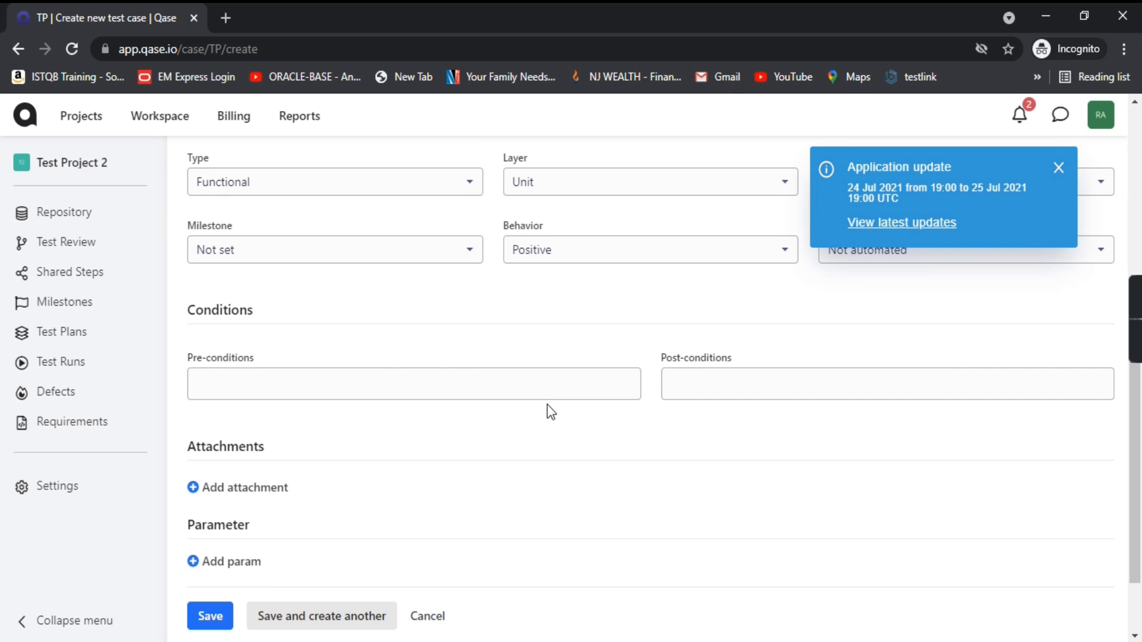
drag(261, 315, 178, 319)
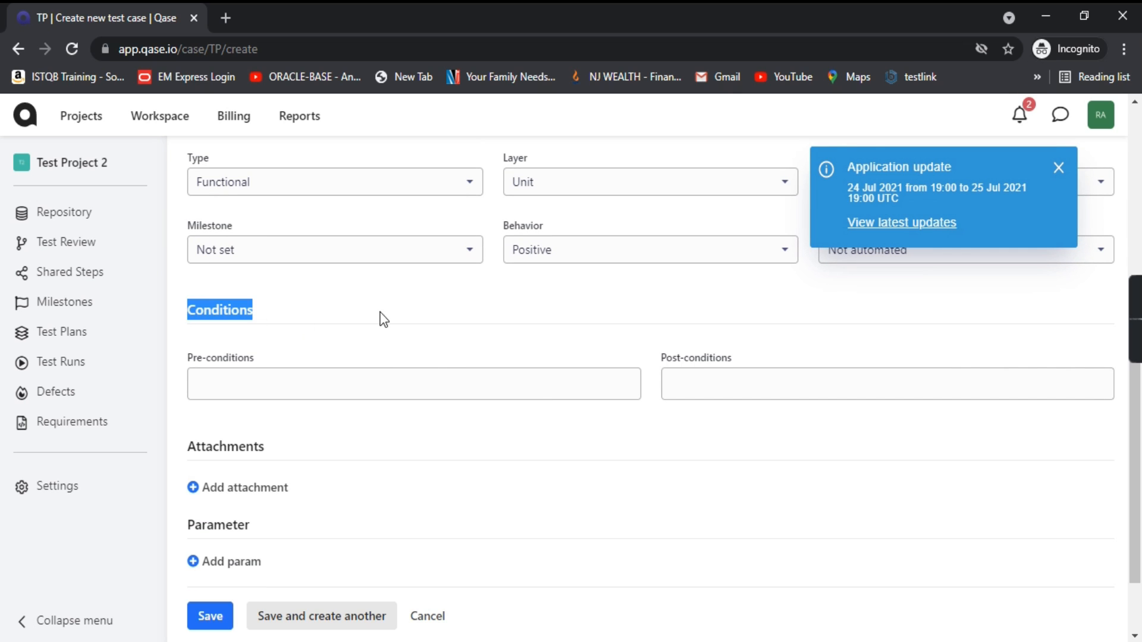
click(357, 384)
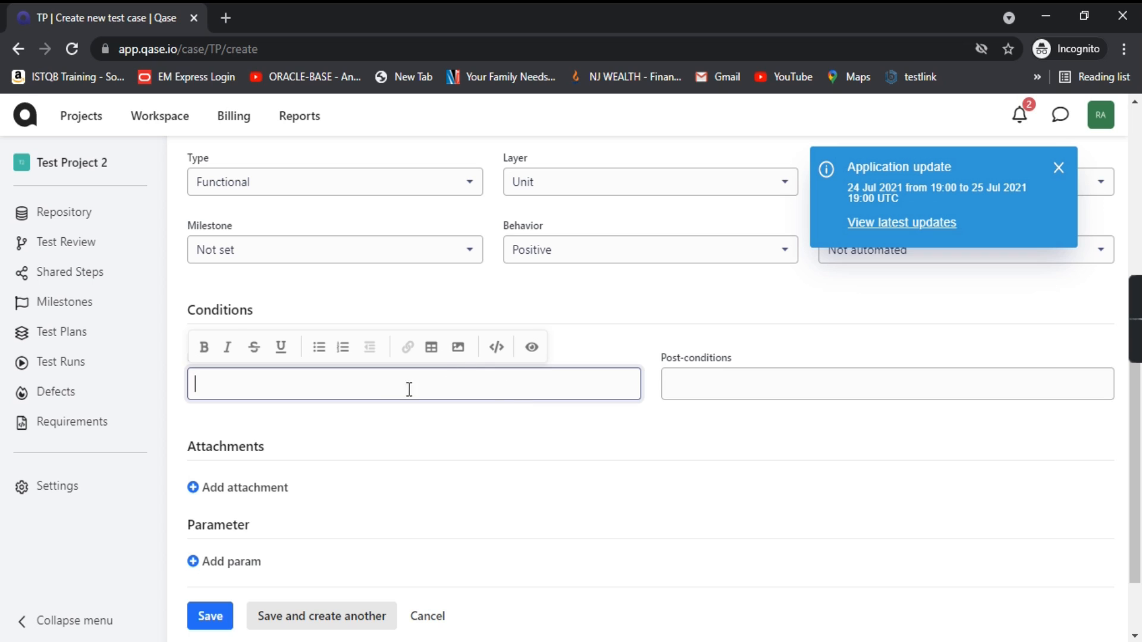
text(website should be up and running)
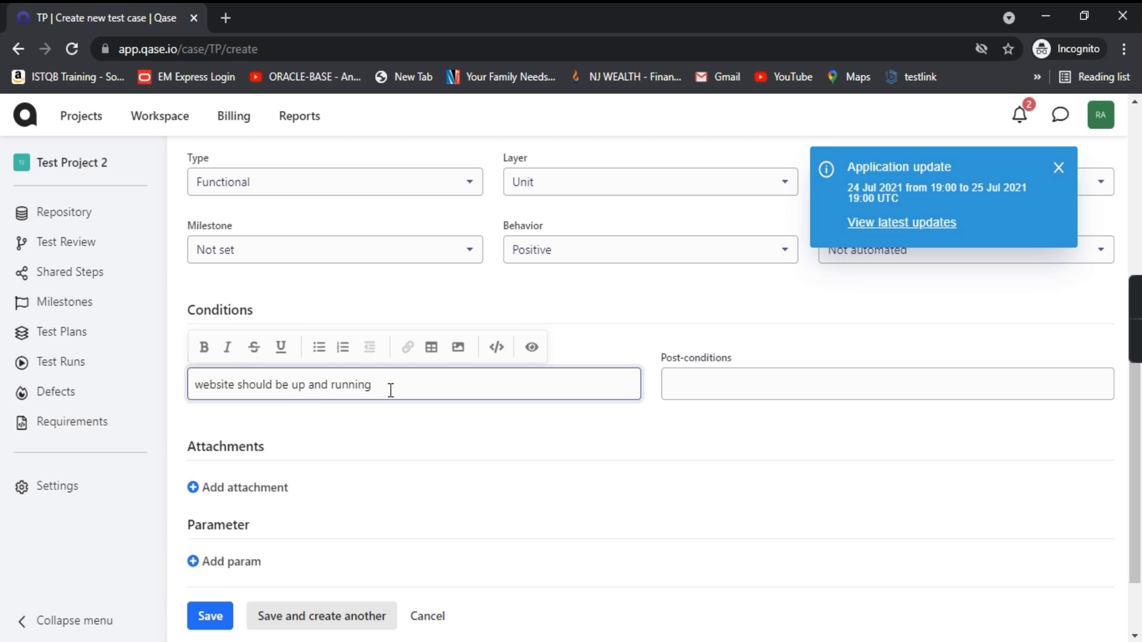
click(727, 416)
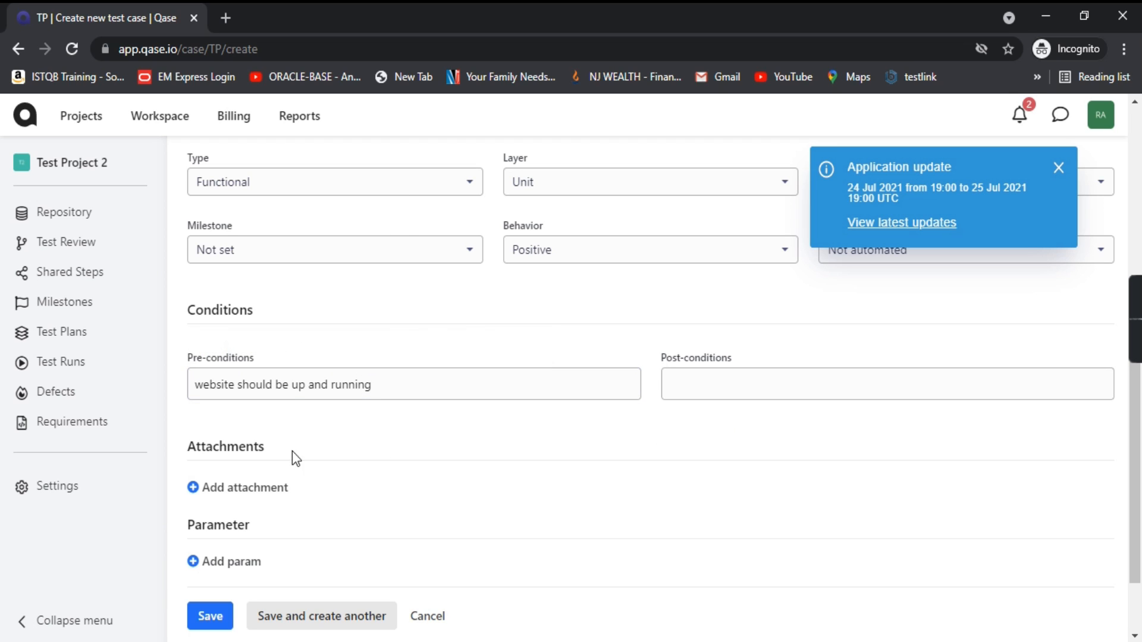
click(700, 384)
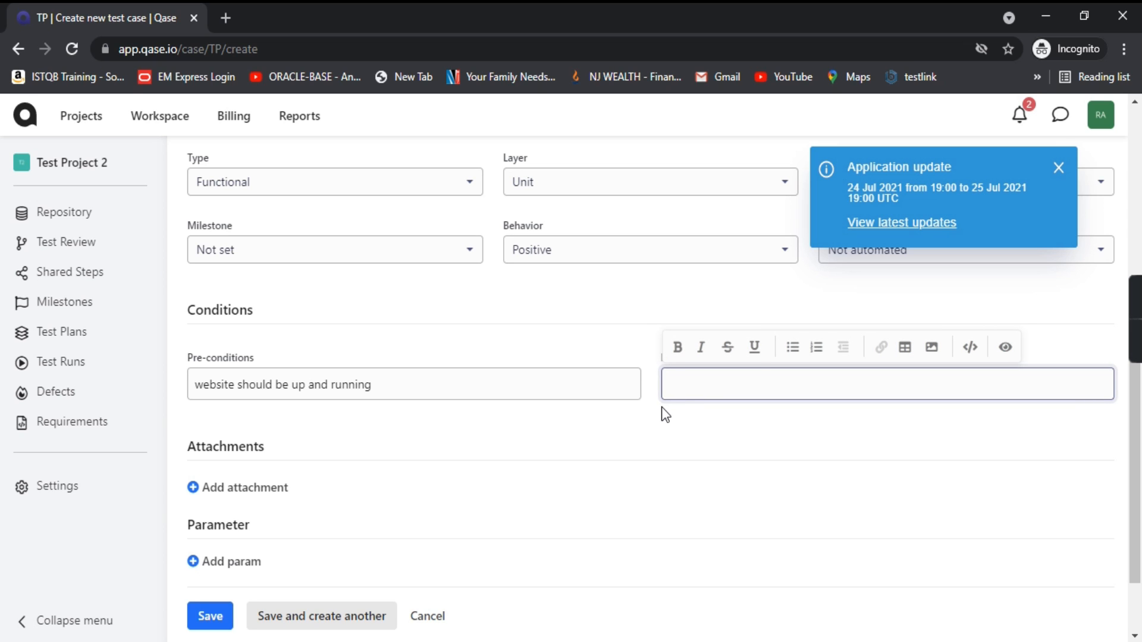
scroll(341, 352, down, 2)
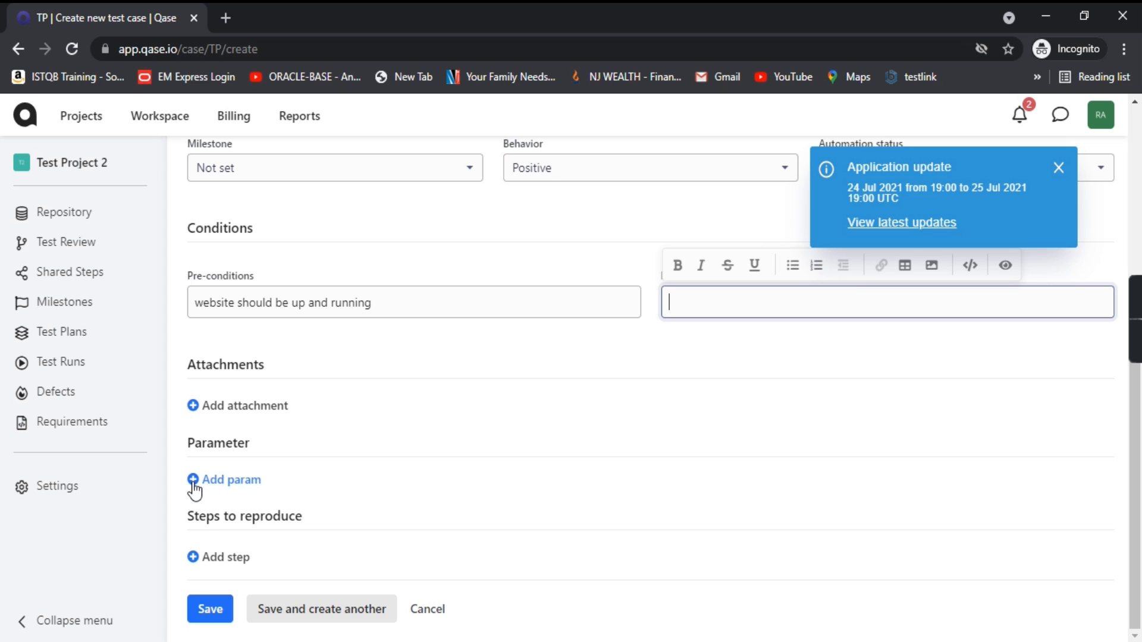
drag(257, 445, 160, 434)
click(462, 489)
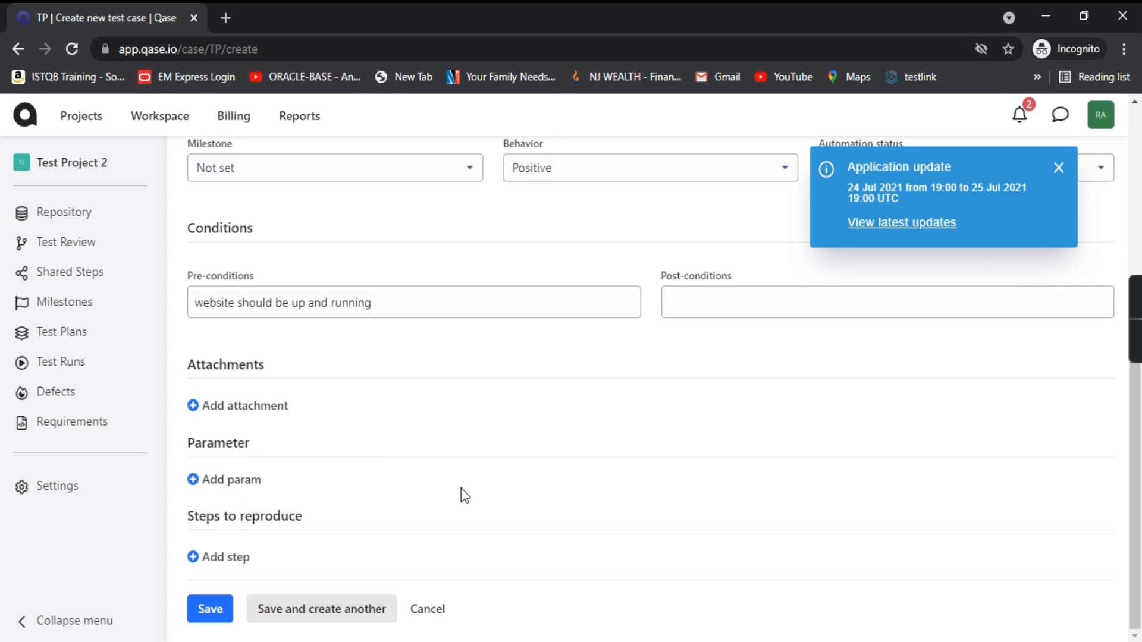
Step: Add step 1 with the action 'Browse the website'
click(223, 563)
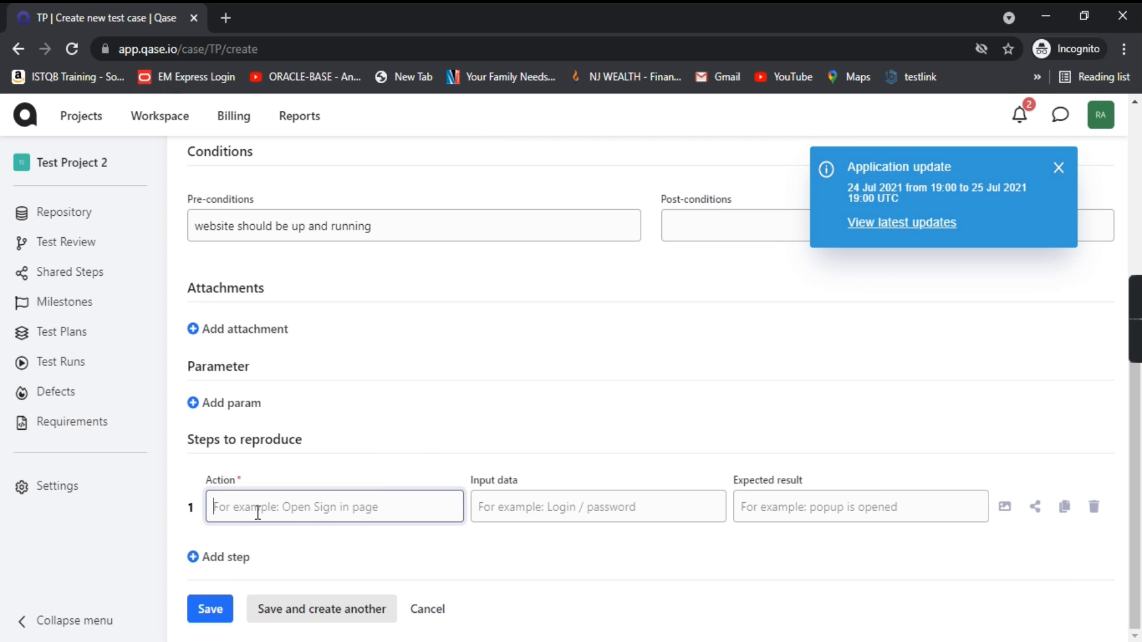
text(Lo)
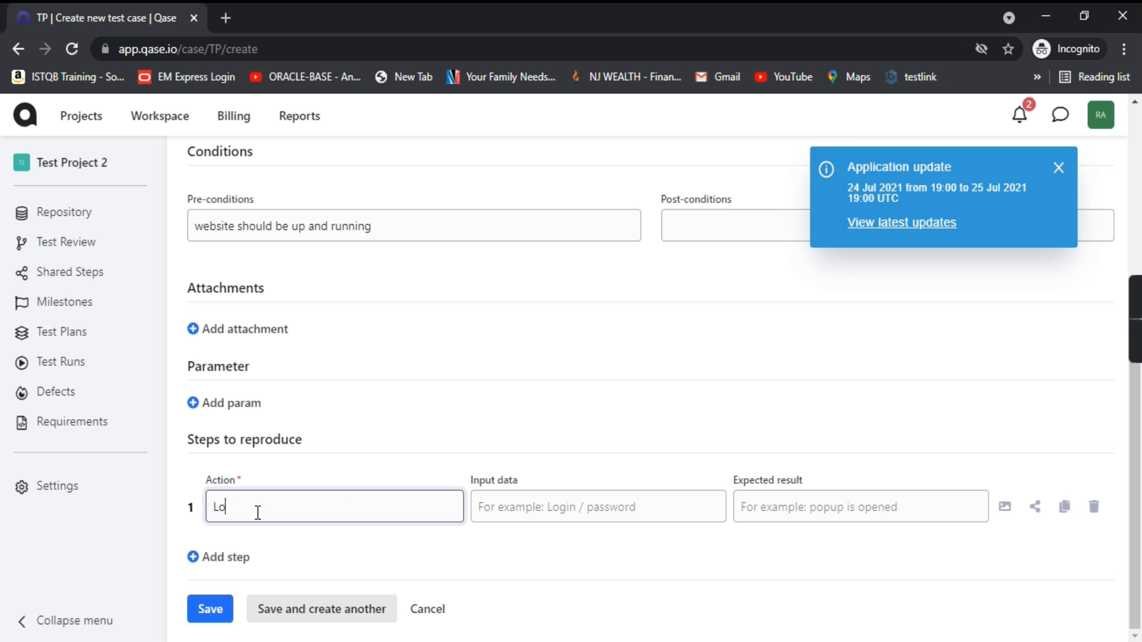
text(gin to)
key(ctrl+a)
key(BackSpace)
text(Browse the wesite)
key(BackSpace)
key(BackSpace)
key(BackSpace)
key(BackSpace)
text(bsite)
Step: Give step 1 input 'URL' and expected result 'website should be opened succesfully', then add step 2
click(544, 509)
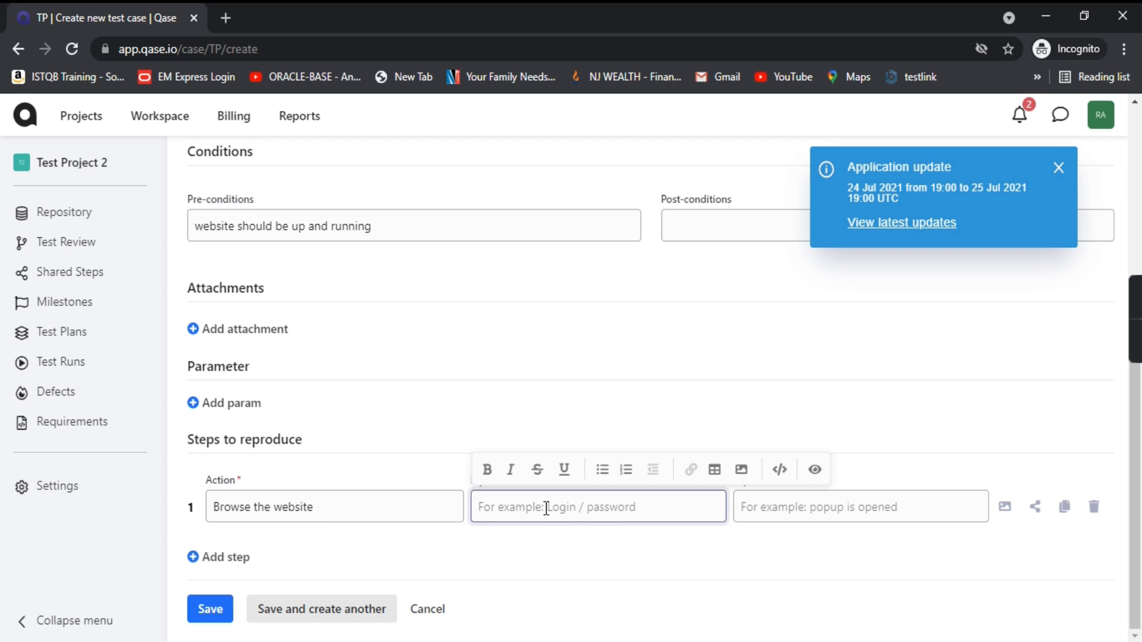
text(URL)
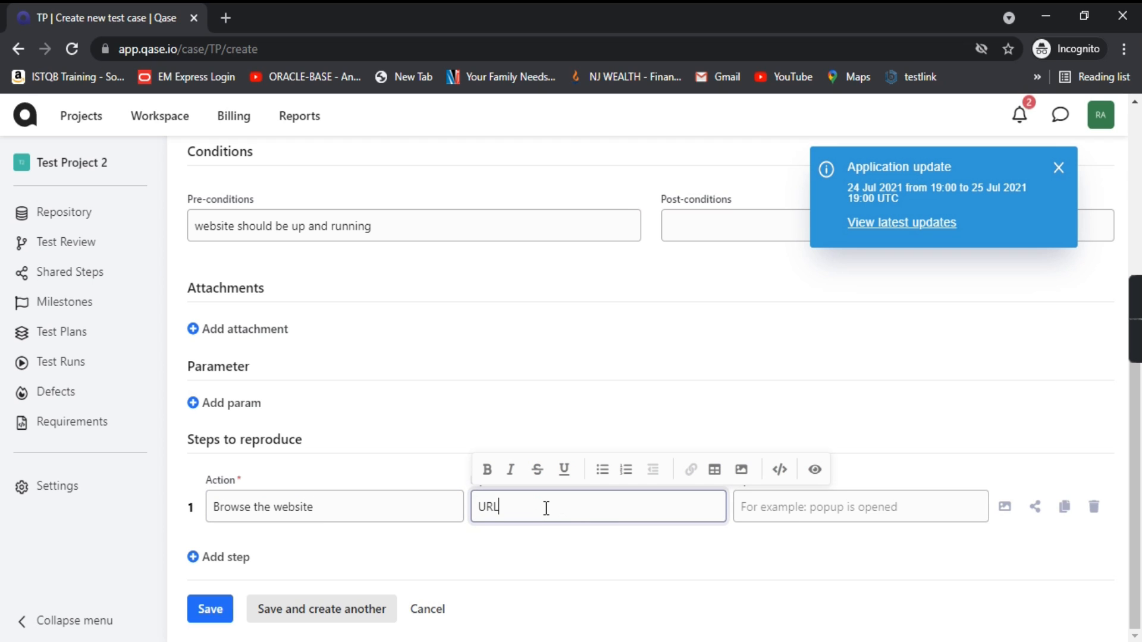
click(821, 559)
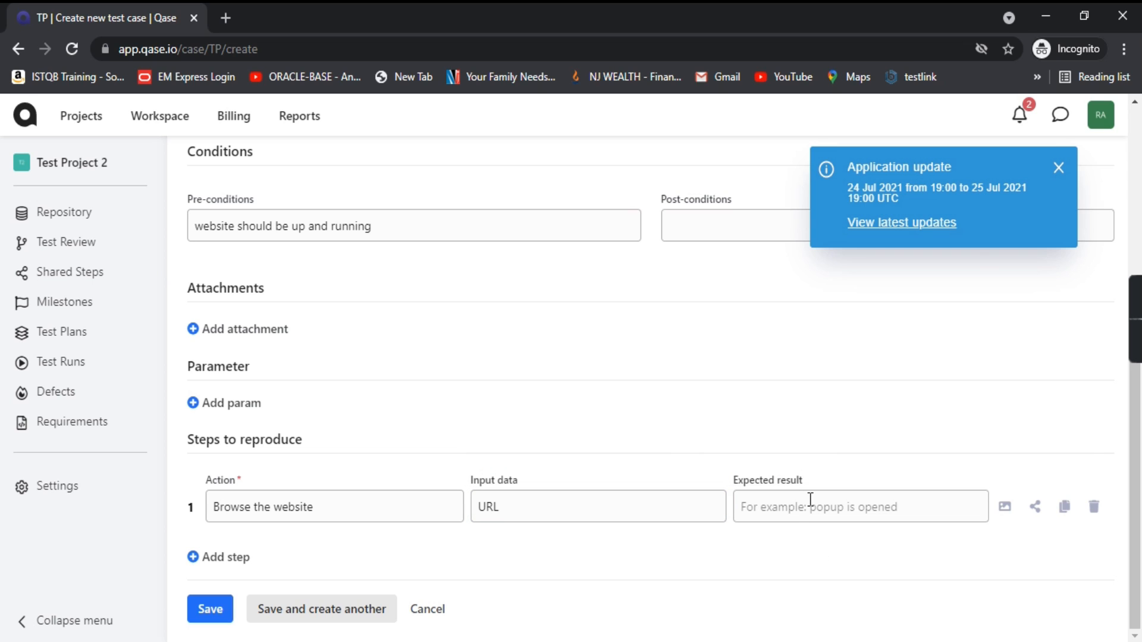
click(795, 514)
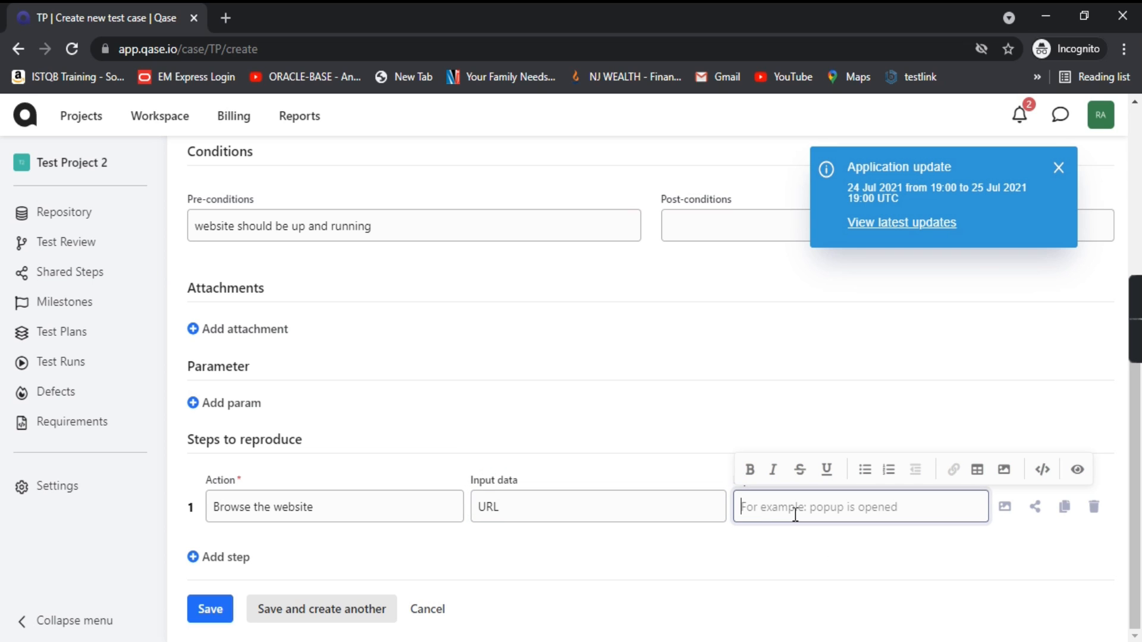
text(website should be opened)
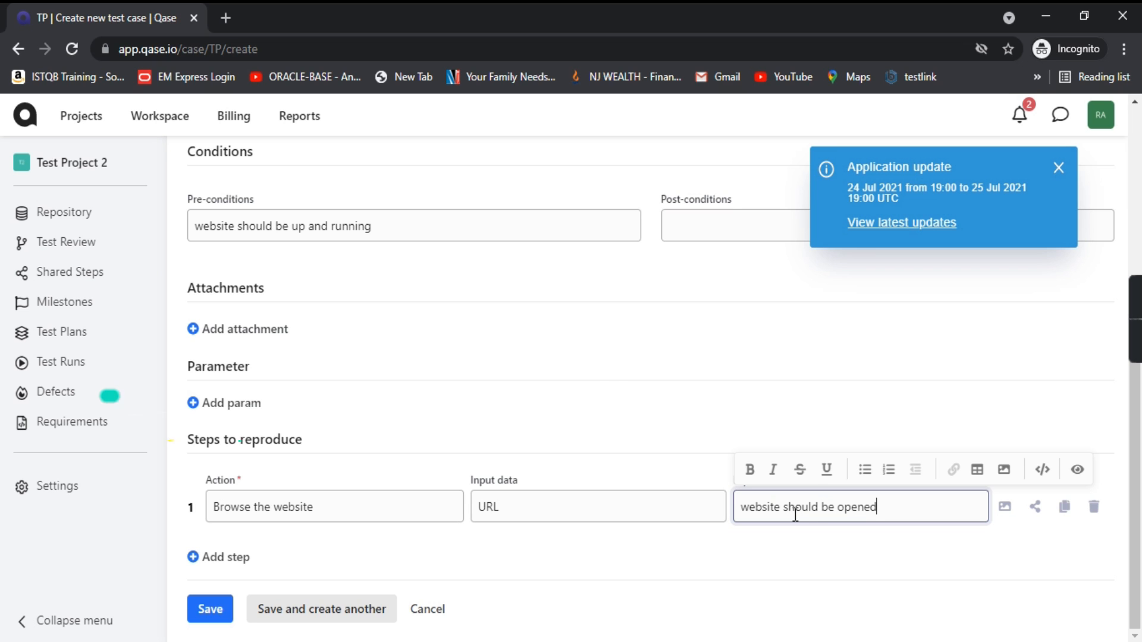
text( succesfu)
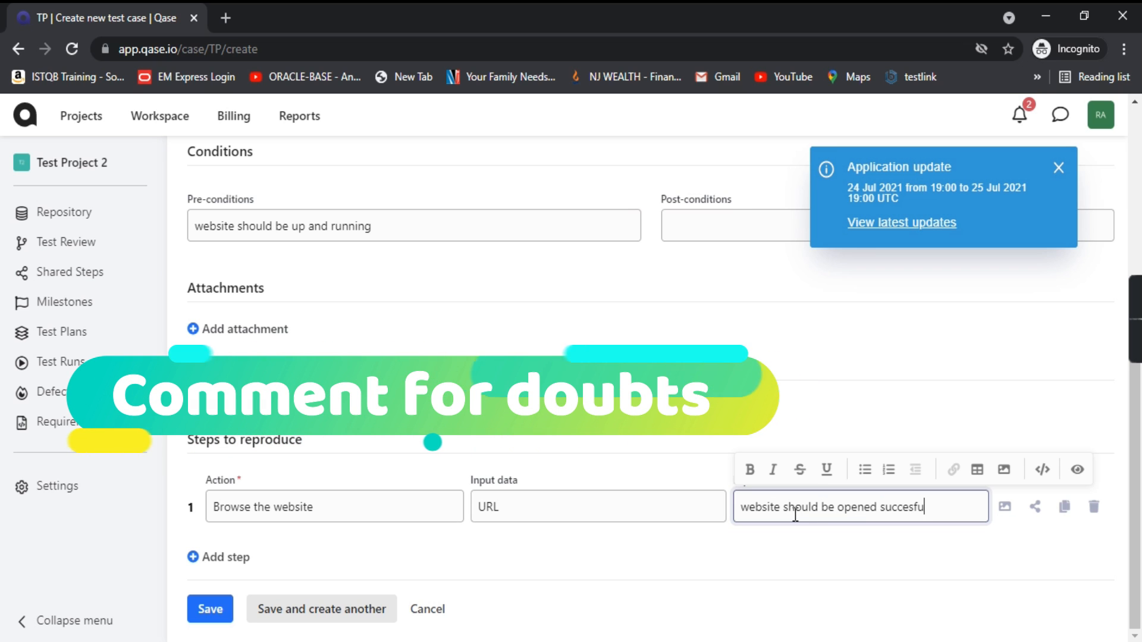
text(lly)
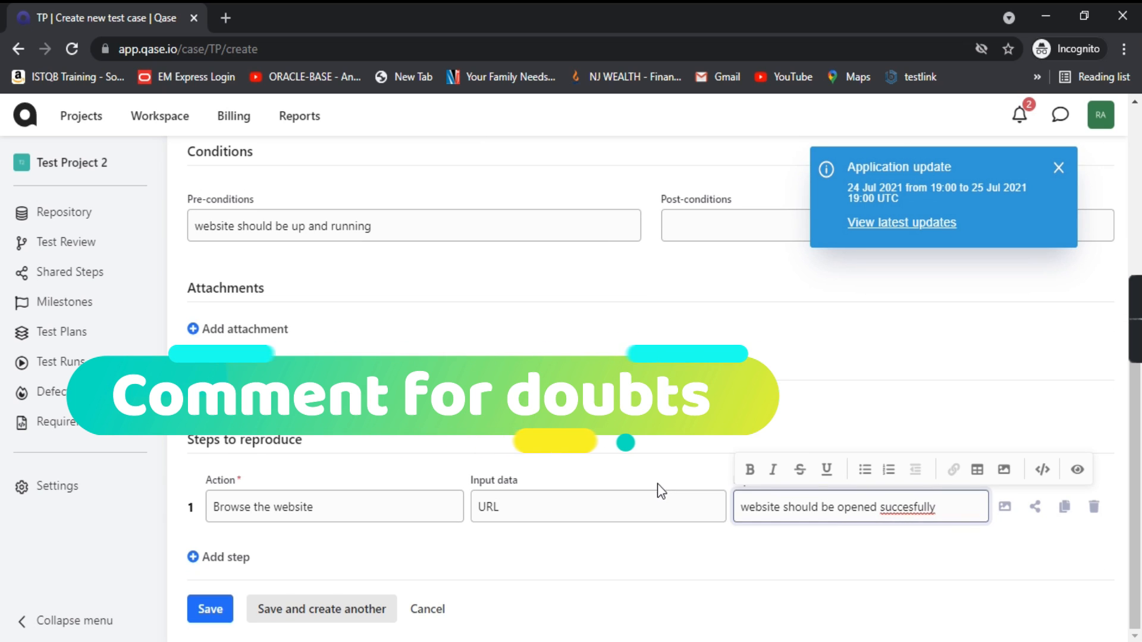
click(222, 557)
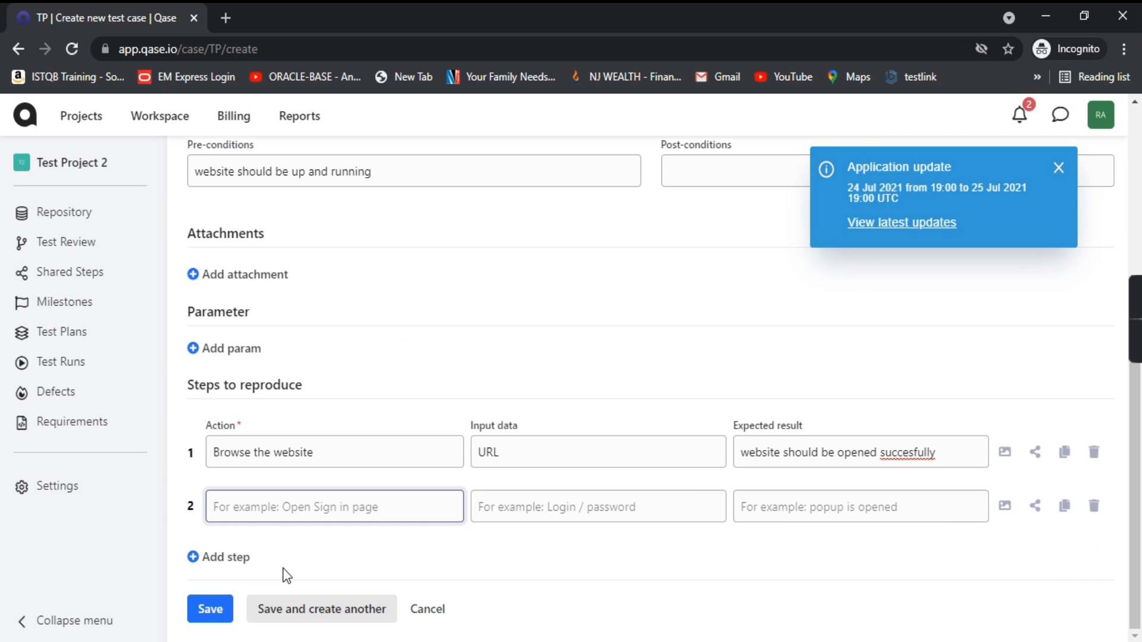
Step: Fill step 2: 'Click on Login link', input 'Login/pass', expected 'Login should be successful.'
text(Click o)
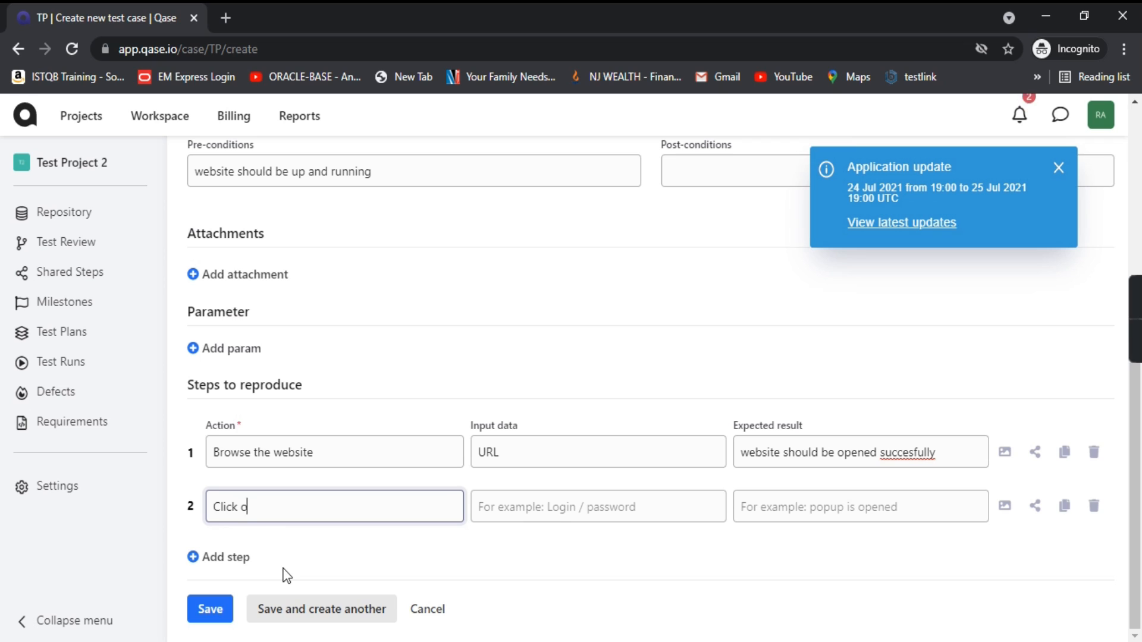
text(n Login link)
click(561, 512)
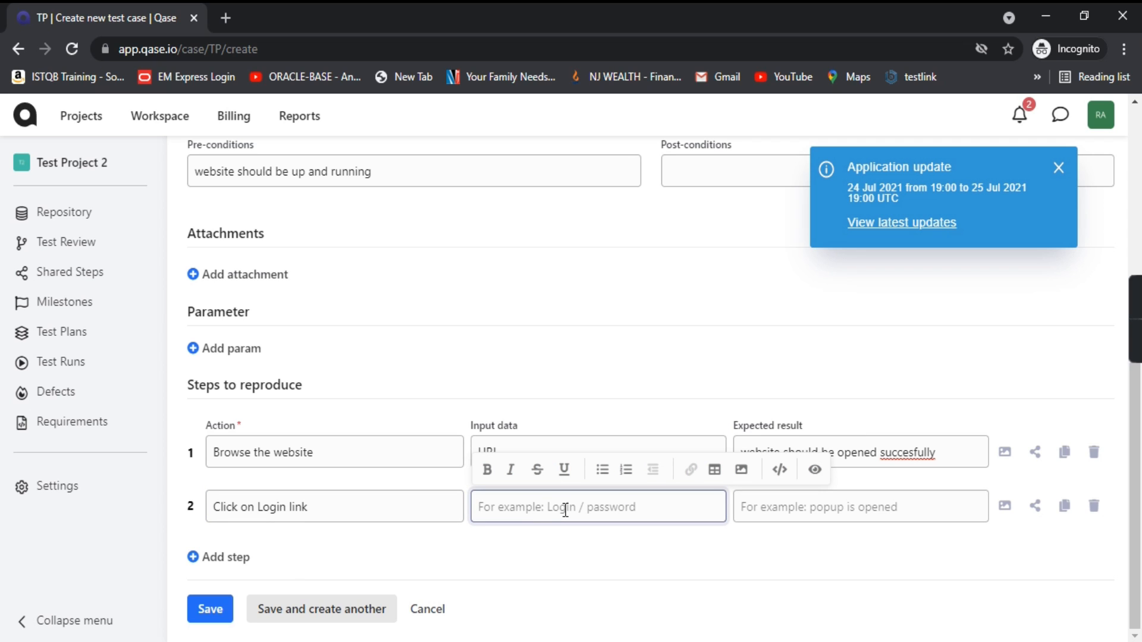
text(Login/pass)
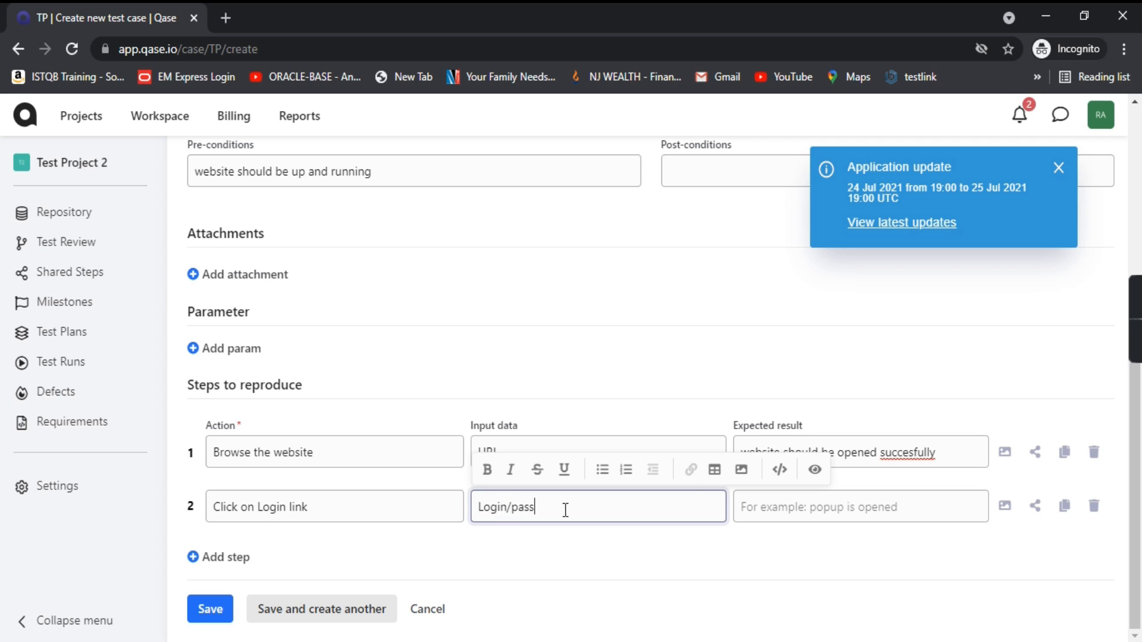
click(801, 509)
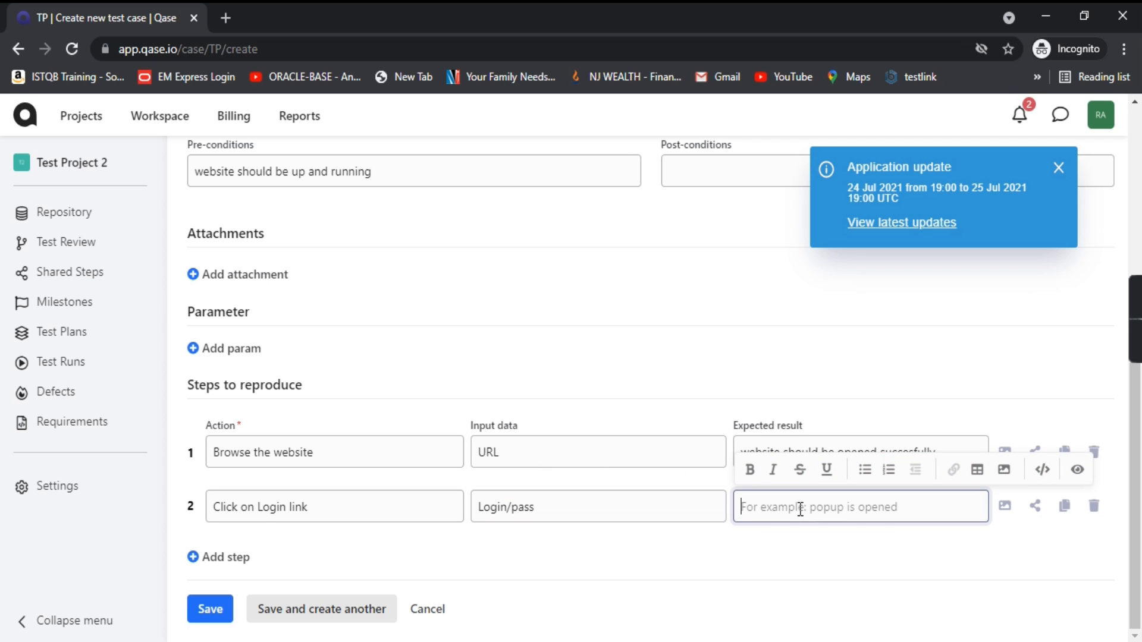
text(Login should be successful)
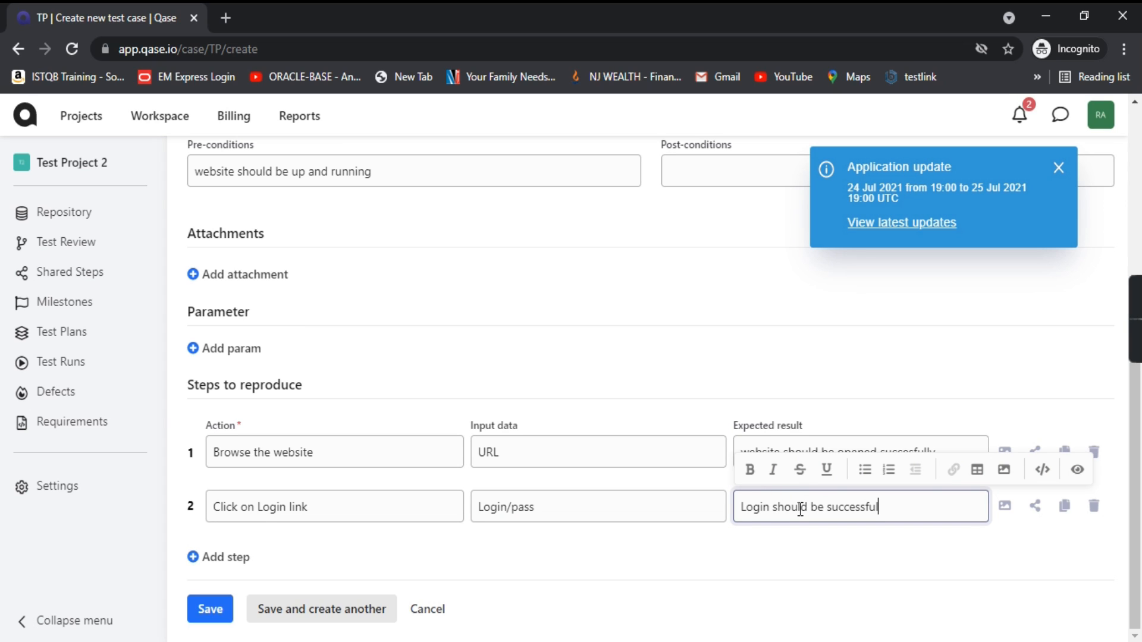
text(.)
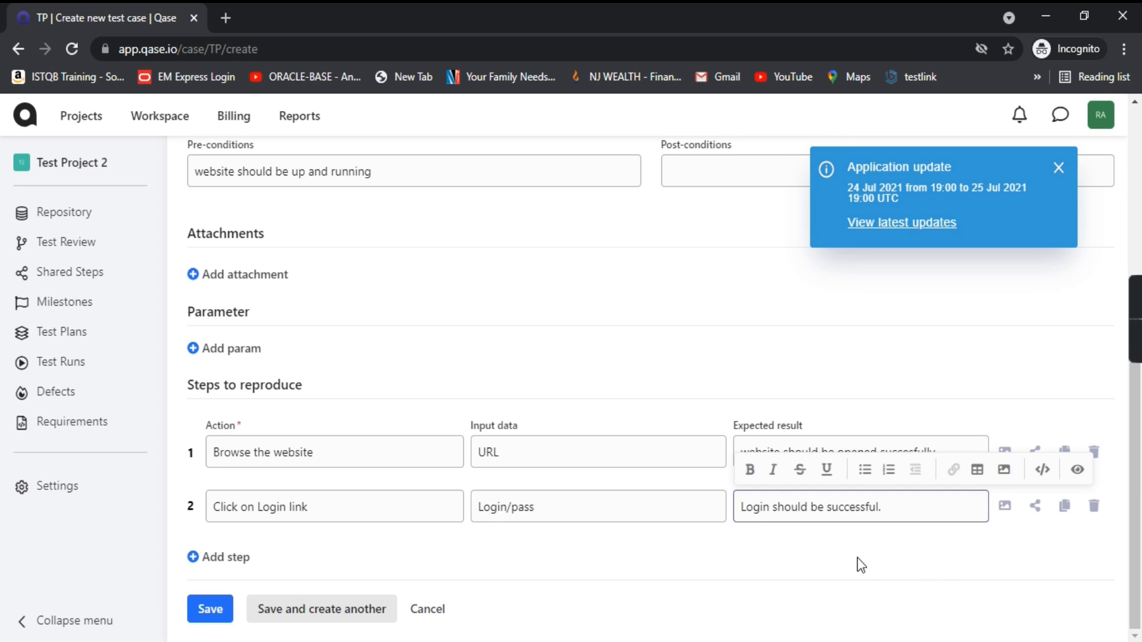
click(858, 558)
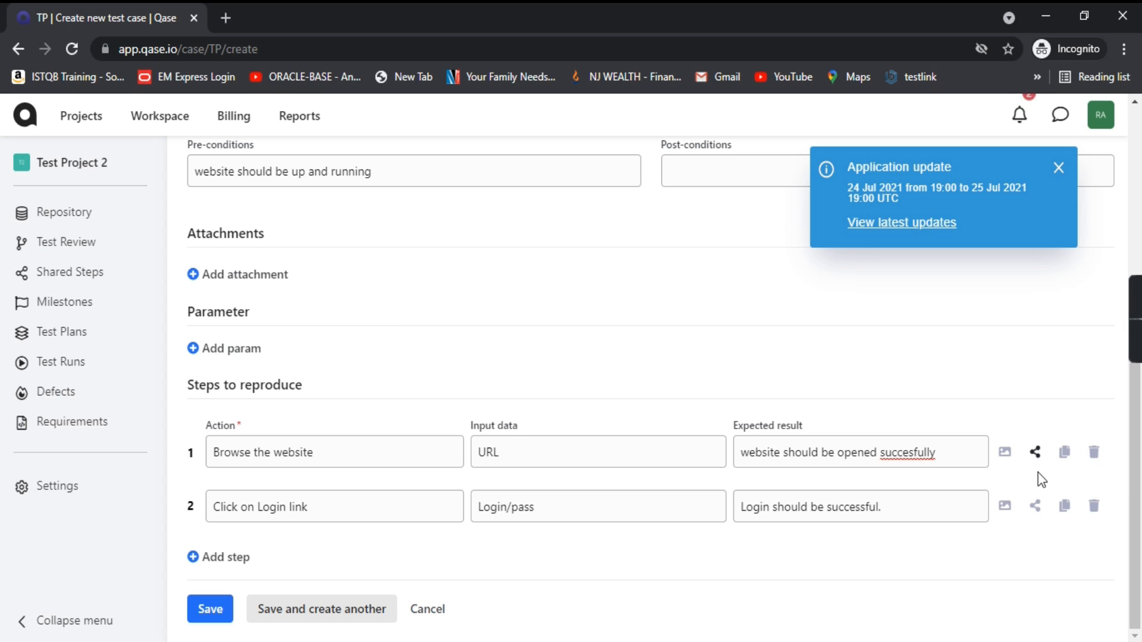
click(1066, 457)
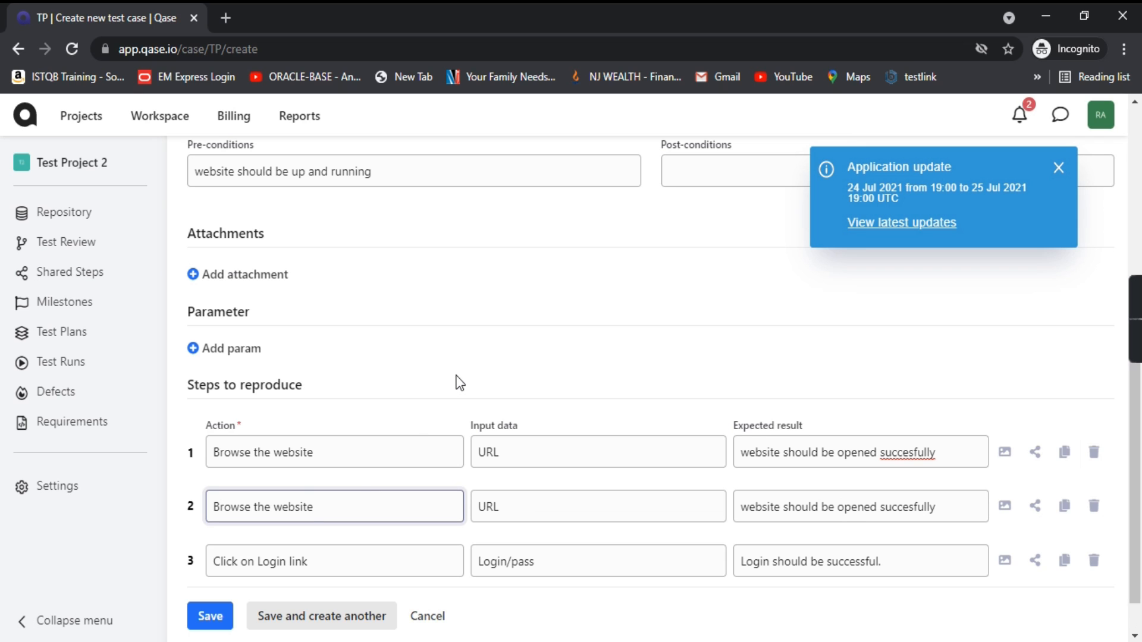
scroll(484, 482, down, 1)
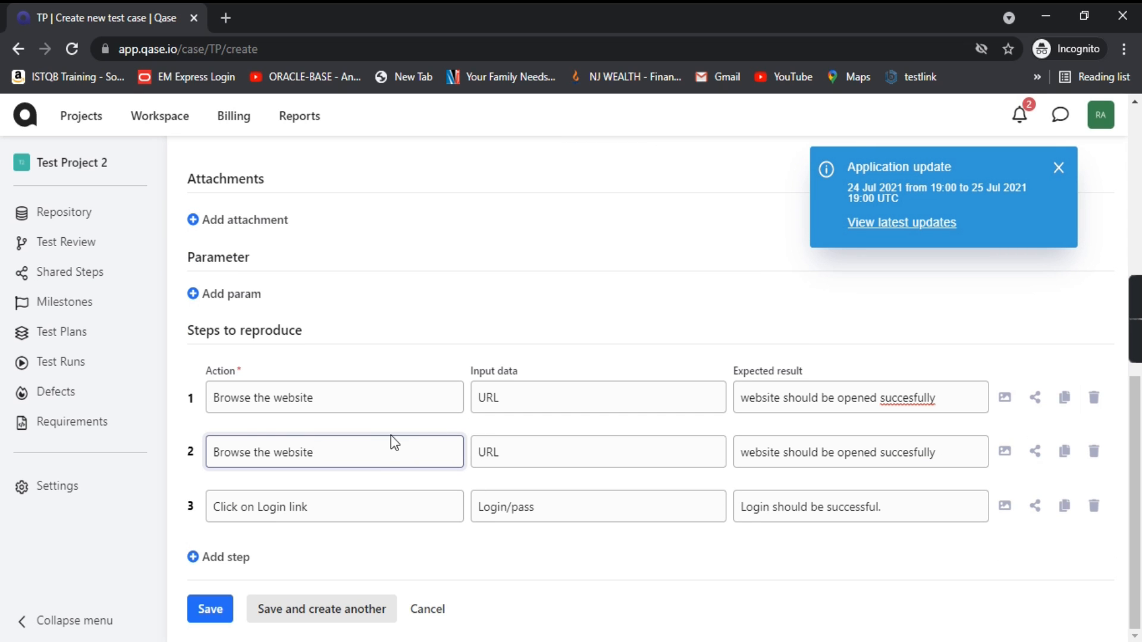
click(1095, 451)
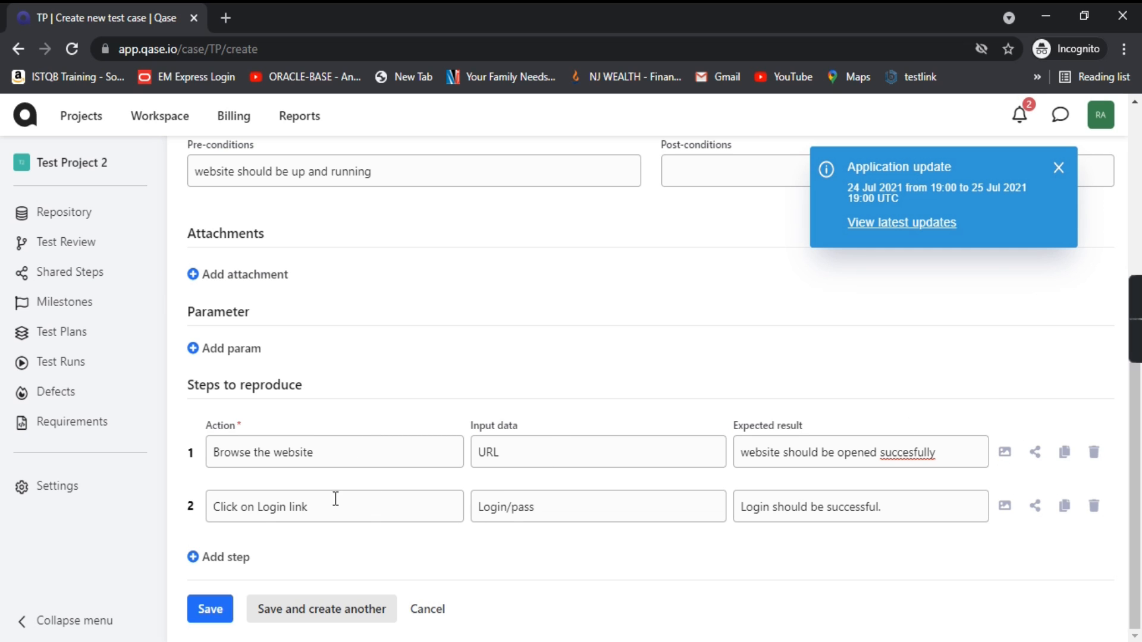
scroll(452, 476, up, 8)
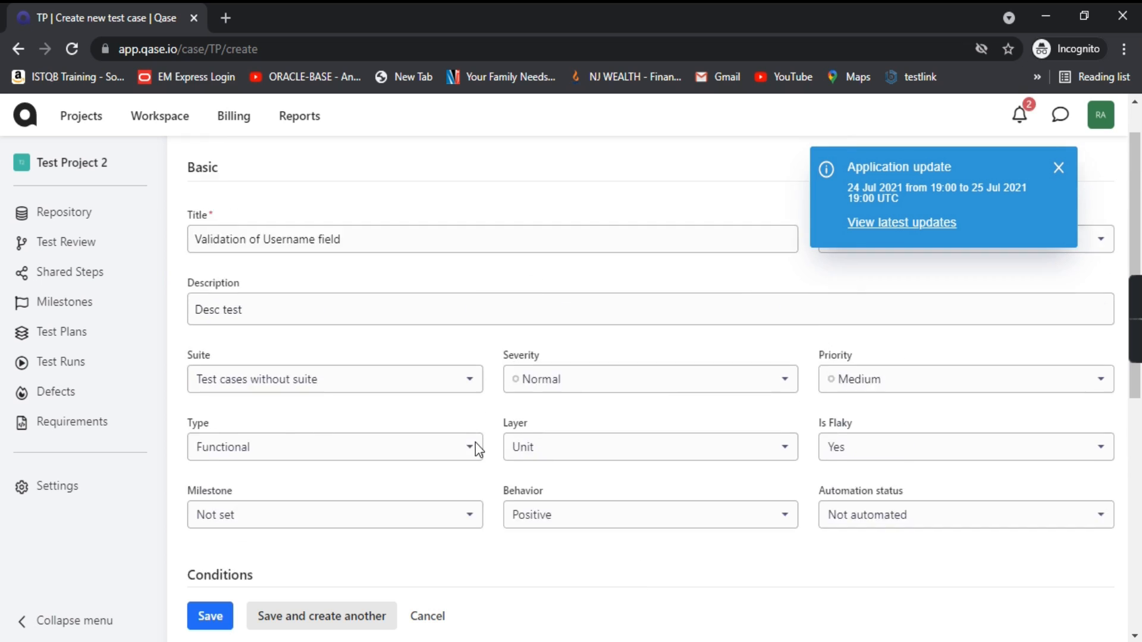
scroll(441, 369, down, 3)
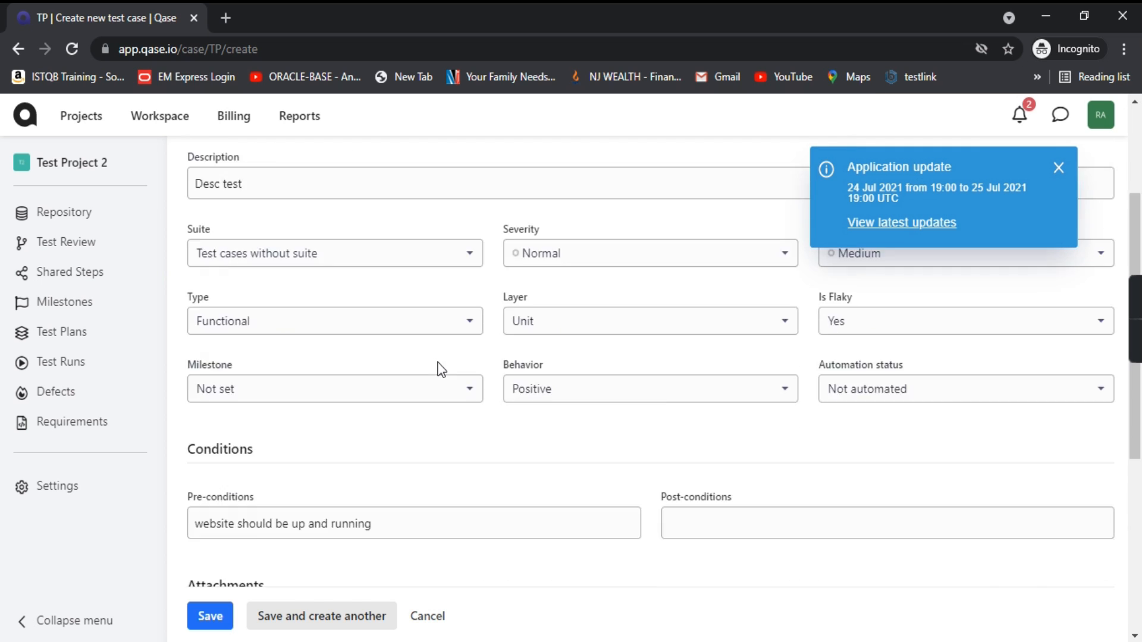
scroll(442, 369, down, 5)
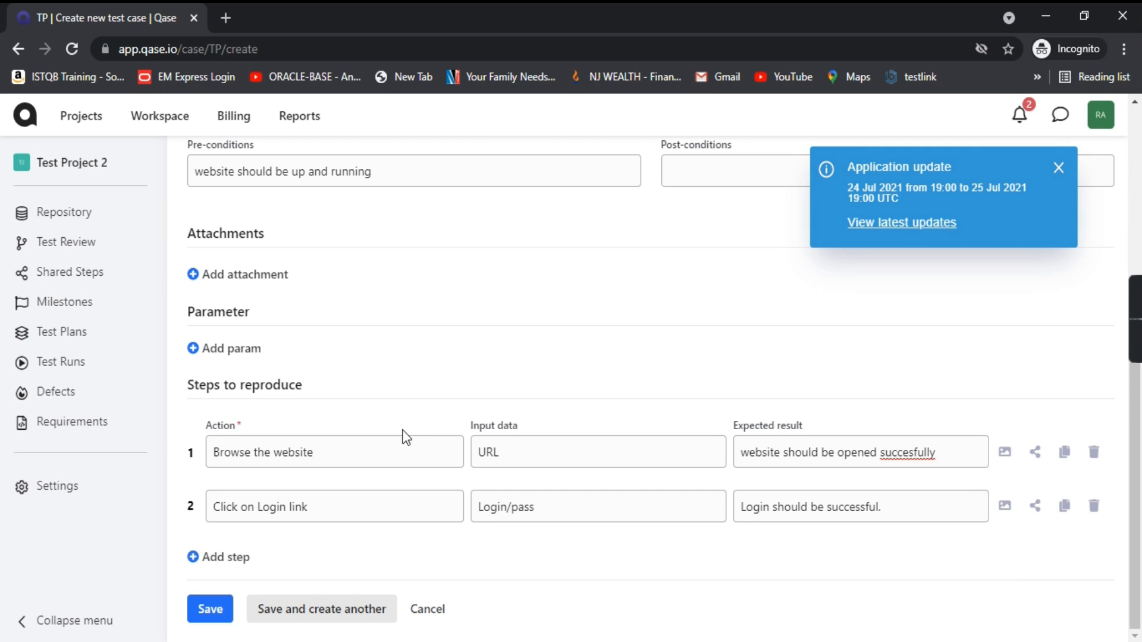
Step: Save the Validation of Username field case as TP-1, then start a new suite
click(209, 611)
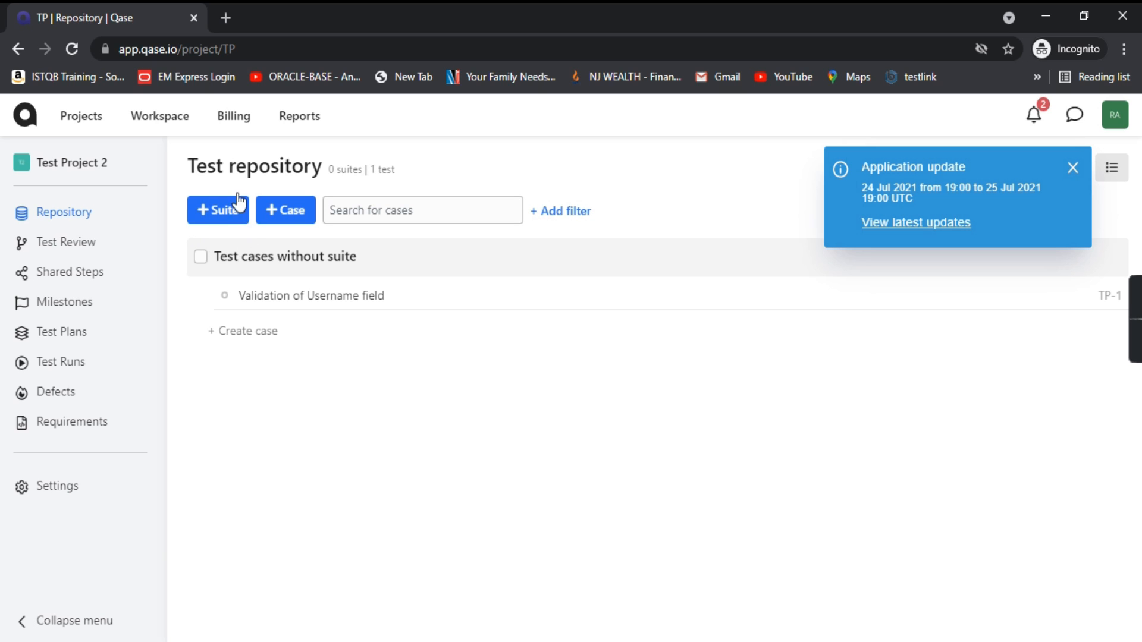
click(222, 212)
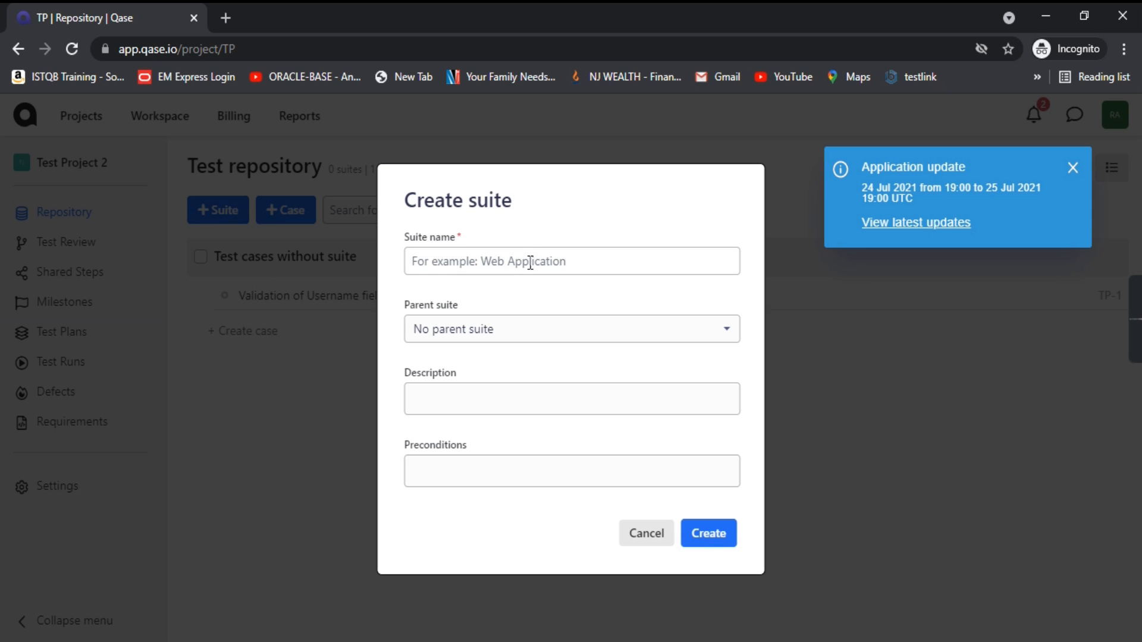
Step: Name the new suite 'Logon functionality' with no parent suite
click(474, 262)
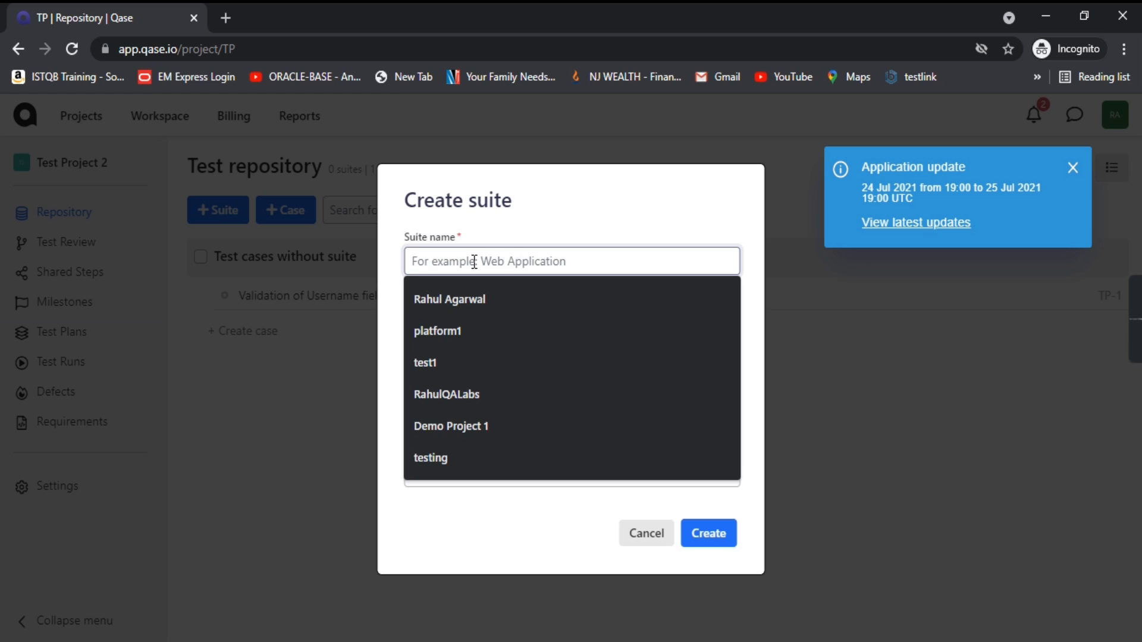
text(Logon functionalipty)
key(BackSpace)
key(BackSpace)
key(BackSpace)
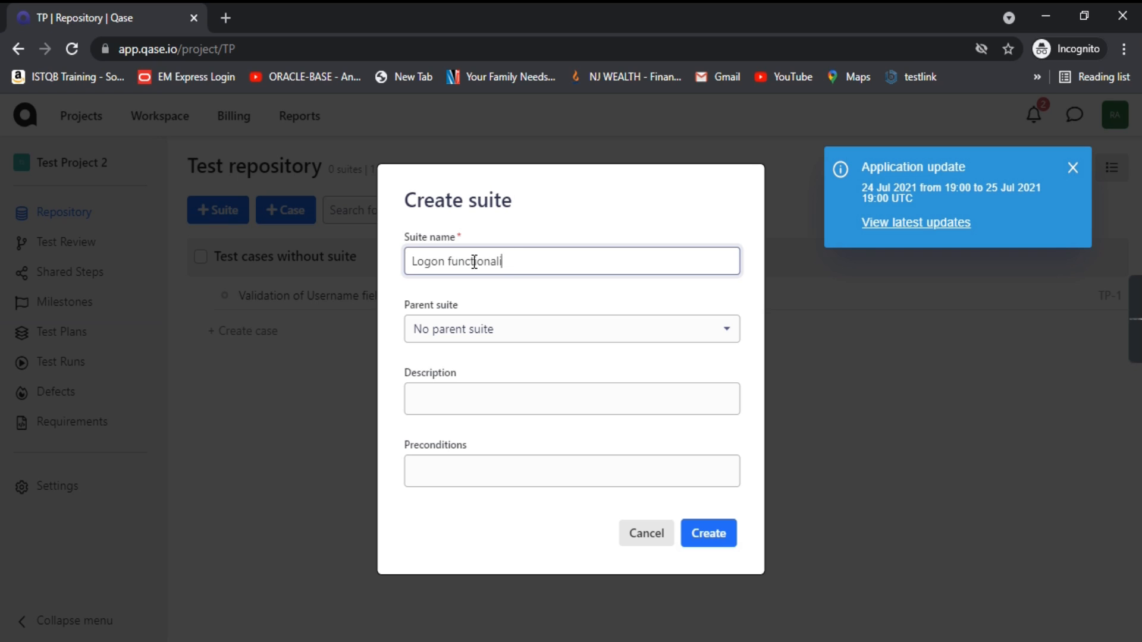
text(ty)
click(542, 331)
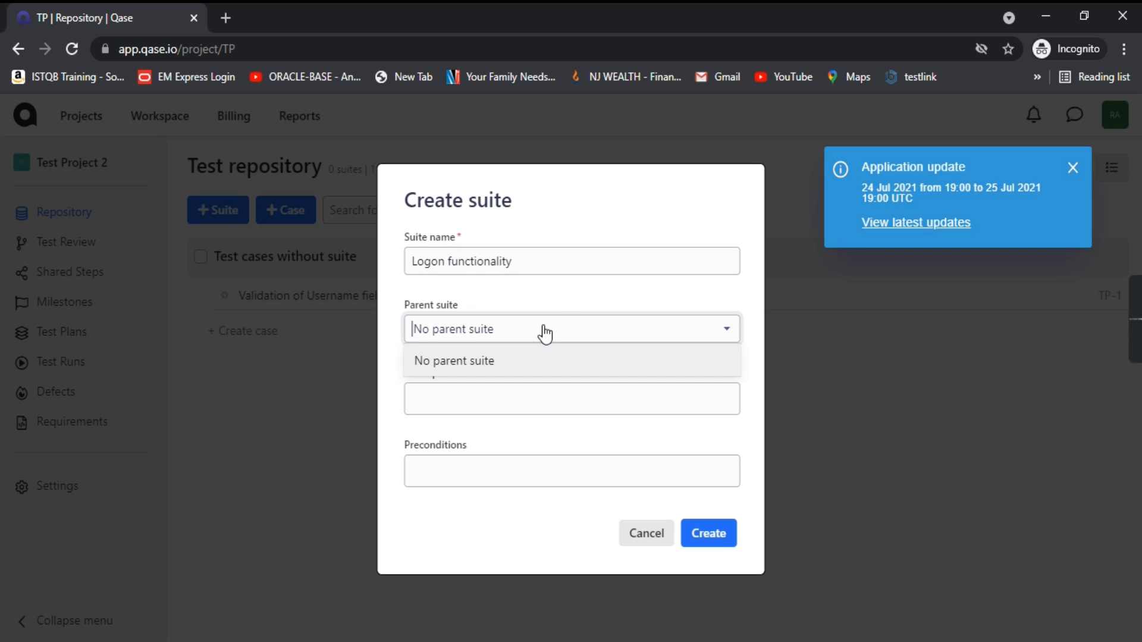
click(559, 300)
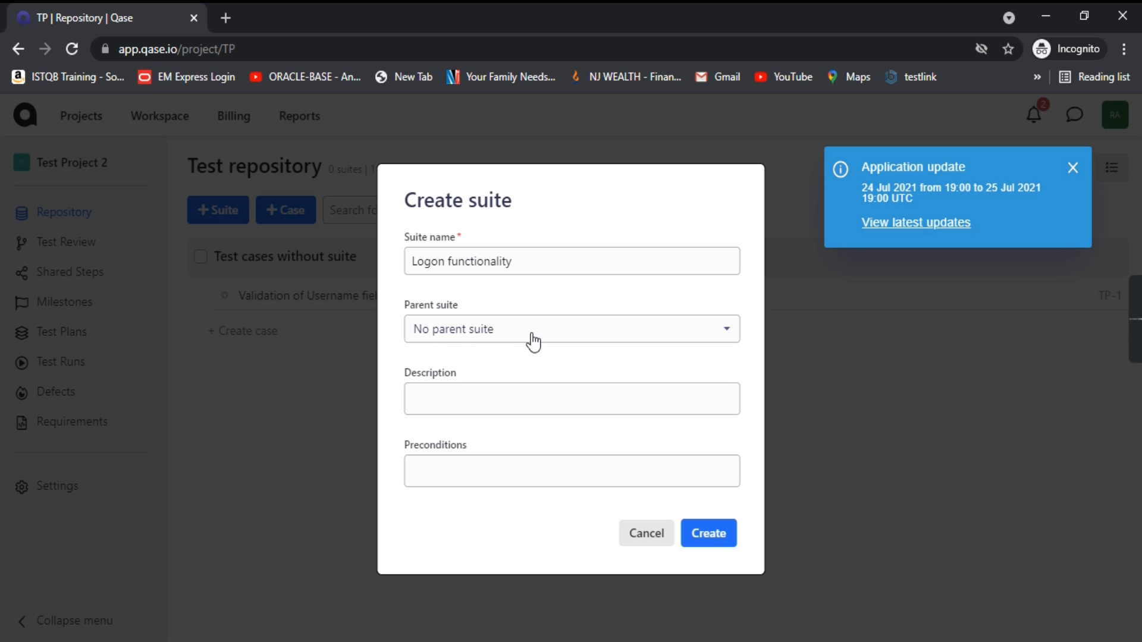
Step: Describe the suite as covering the cases related to login functionality
click(450, 405)
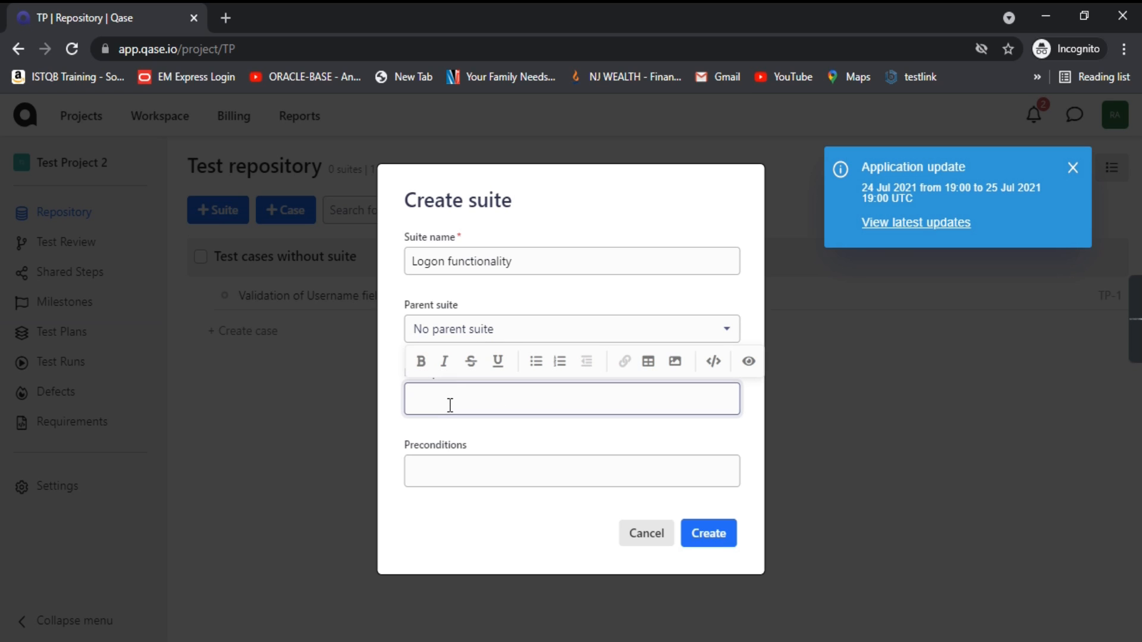
text(his suite will cover the s)
key(BackSpace)
text(cases related tio)
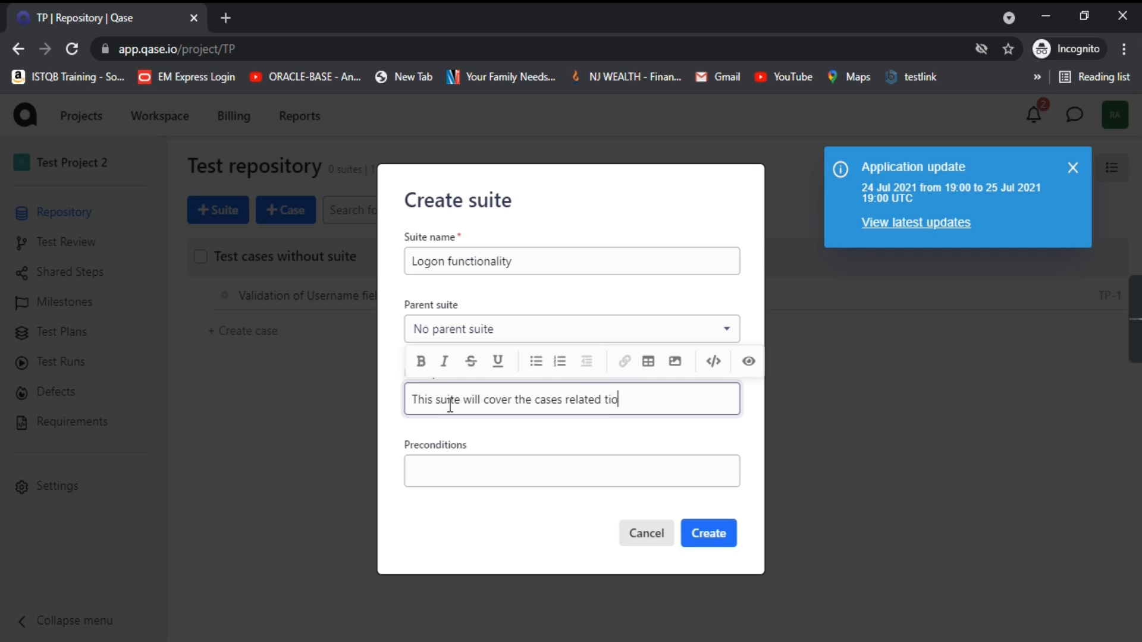
text( ===)
key(BackSpace)
key(BackSpace)
key(BackSpace)
text(o login funct)
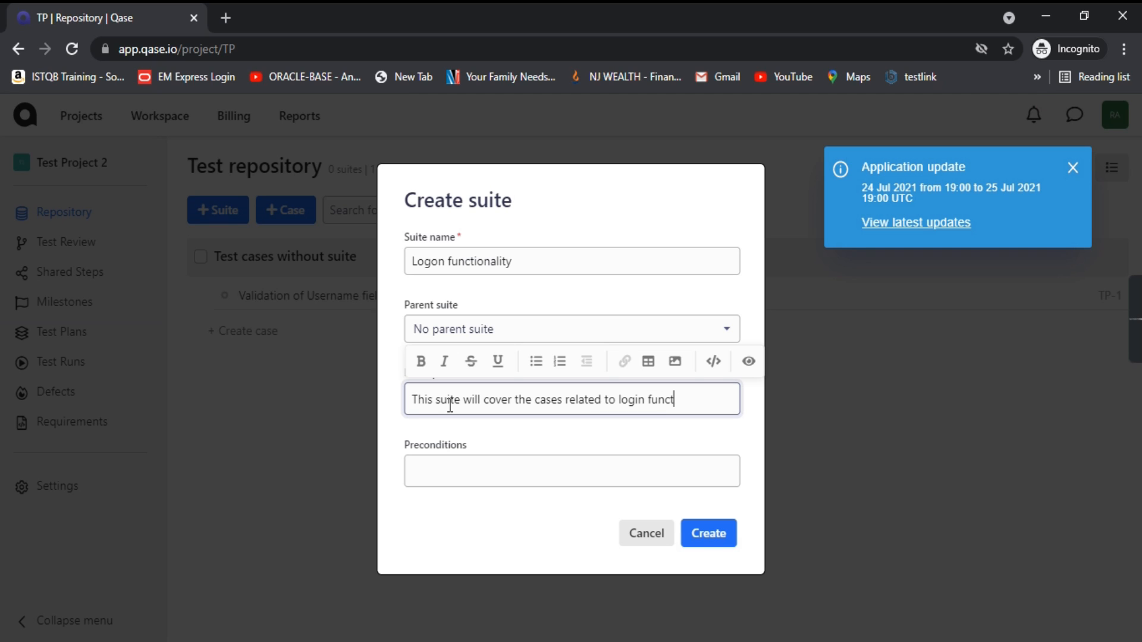
text(ionality)
Step: Add the precondition 'website should be up and running.', create the suite, and open TP-1's details
click(431, 466)
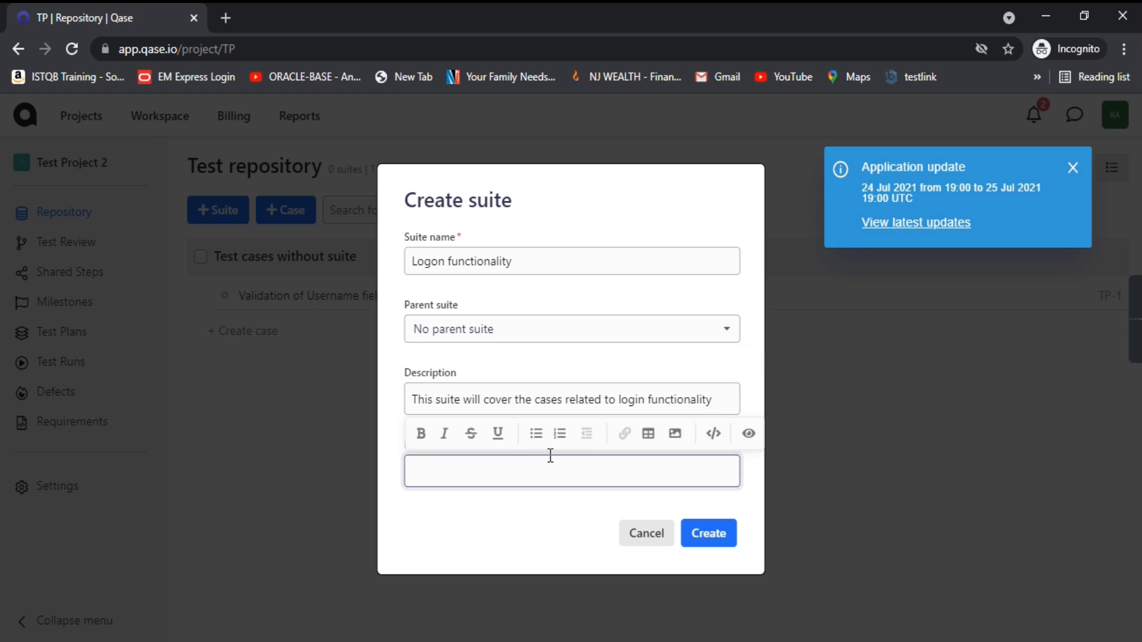
text(website should be )
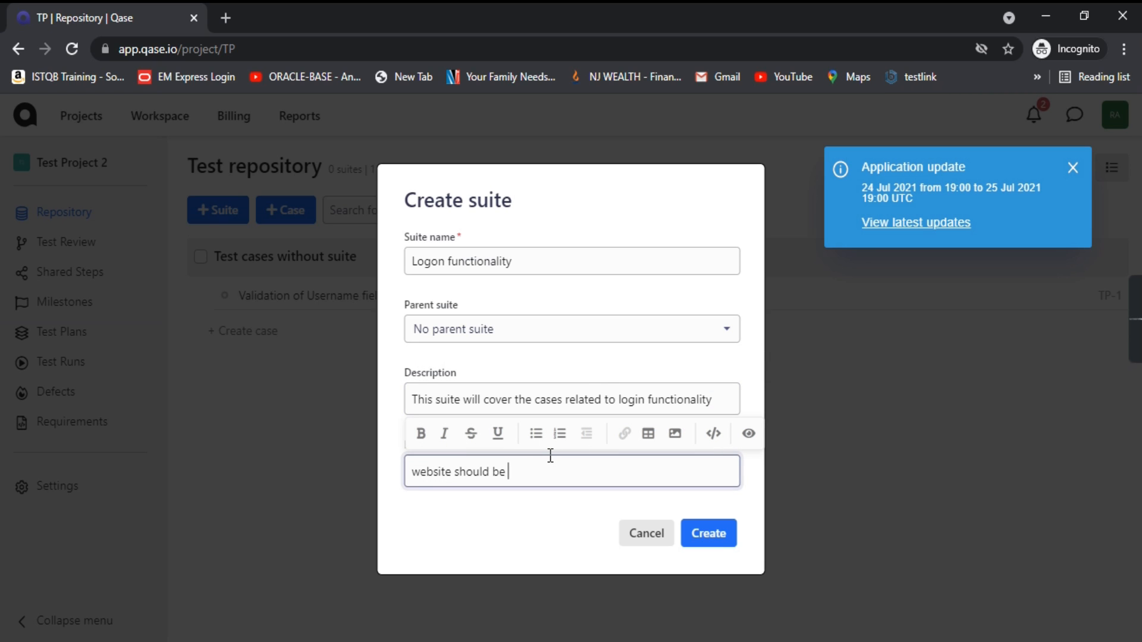
text(up and running.)
click(708, 533)
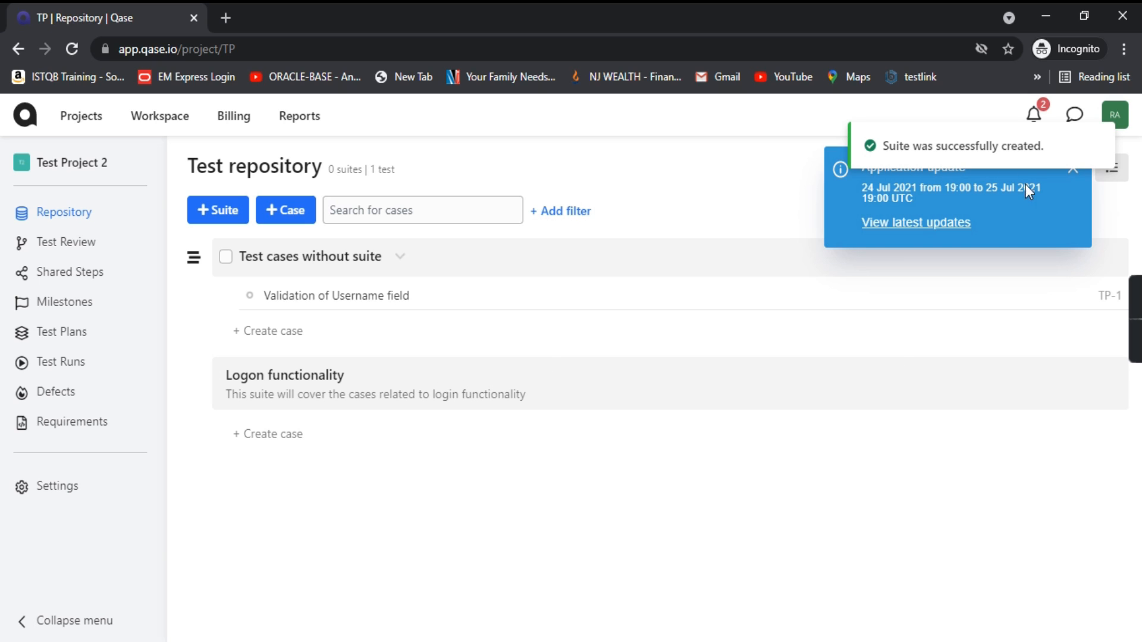
click(1073, 169)
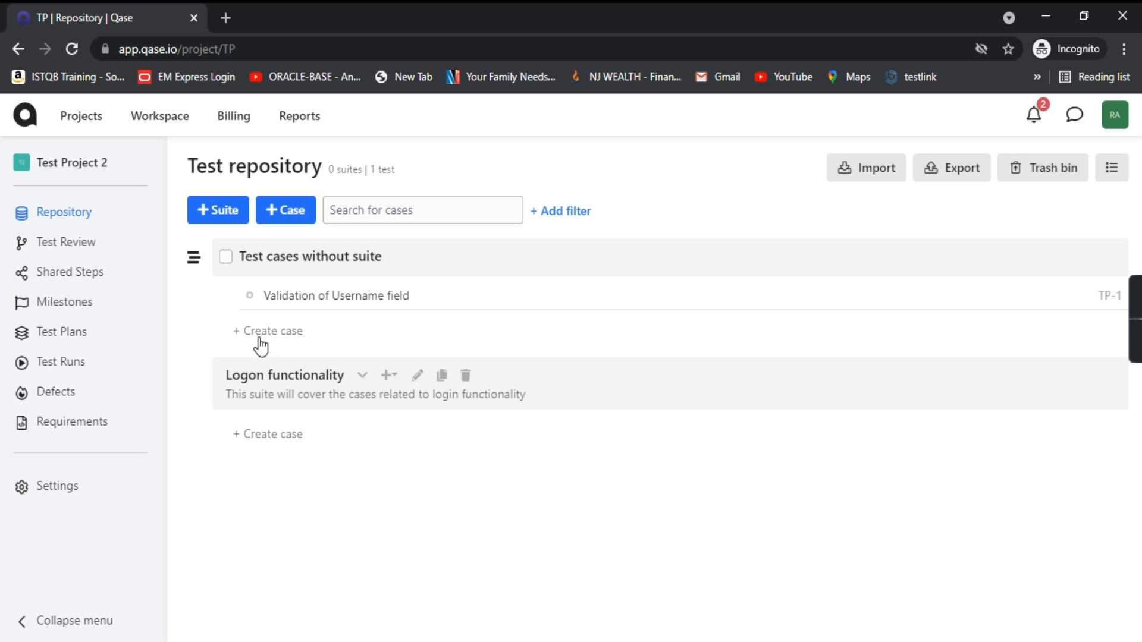
click(329, 301)
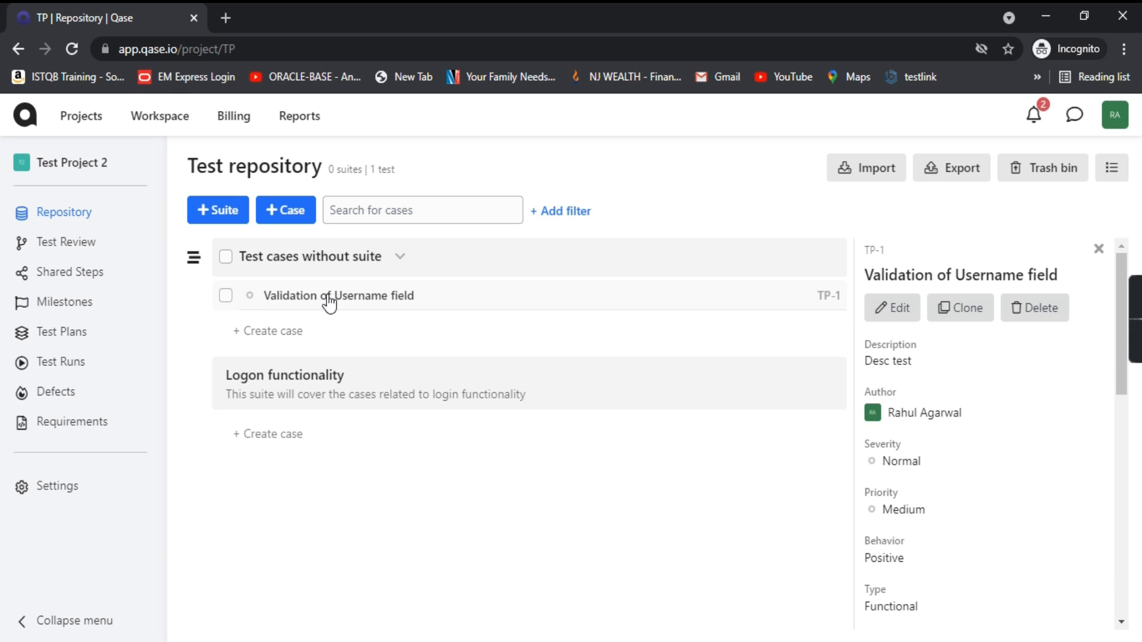
Step: Reassign TP-1, Validation of Username field, to the Logon functionality suite and save
click(875, 311)
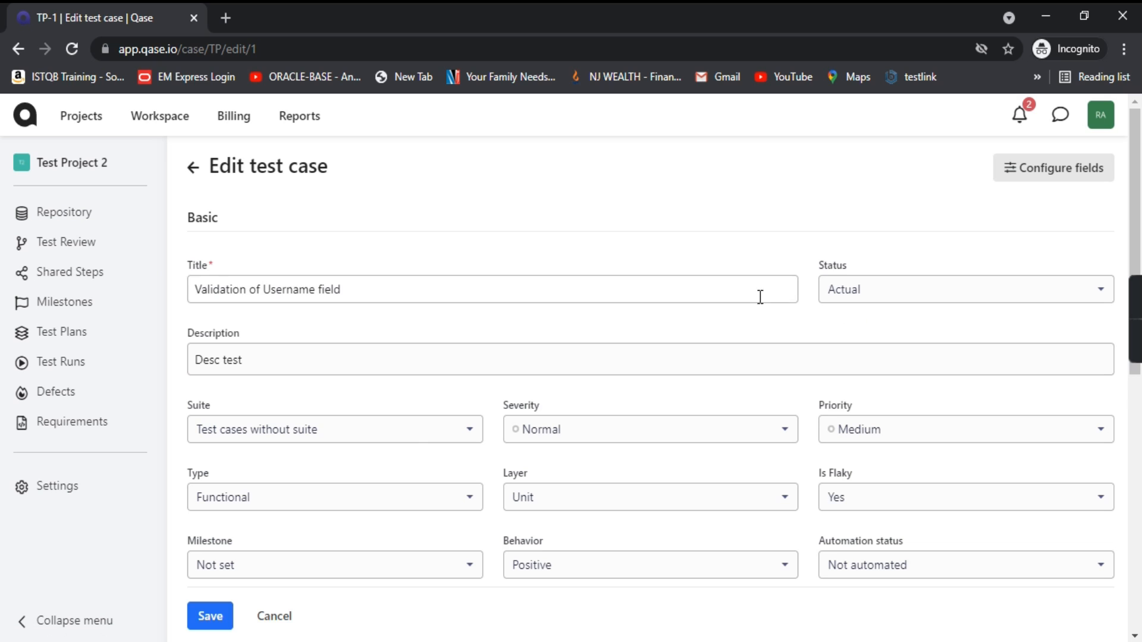
scroll(420, 388, down, 2)
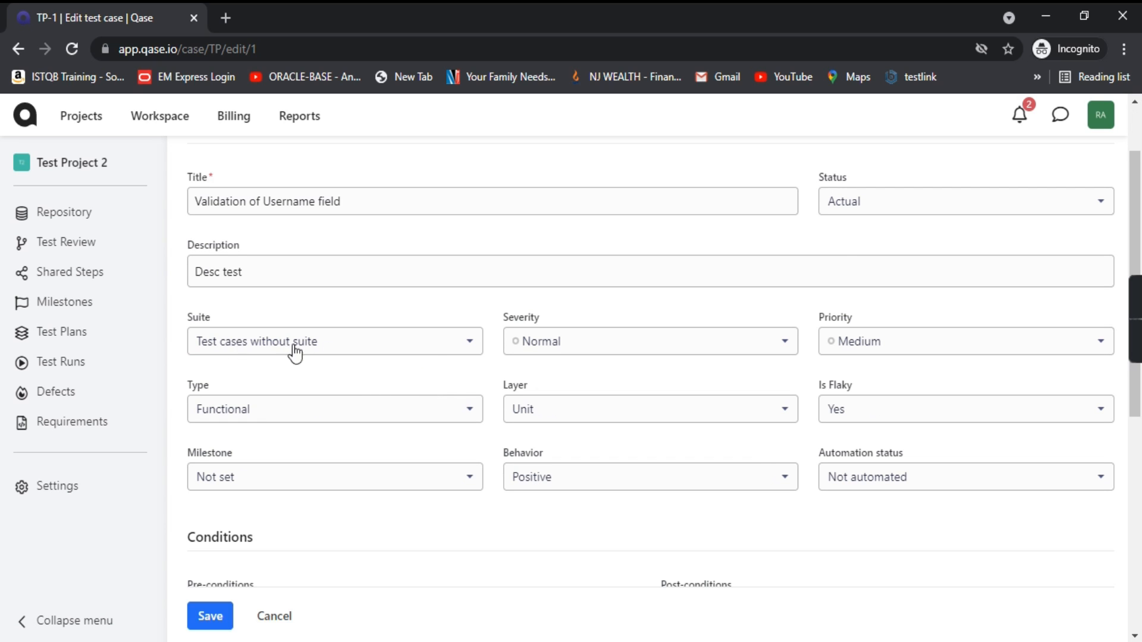
click(442, 342)
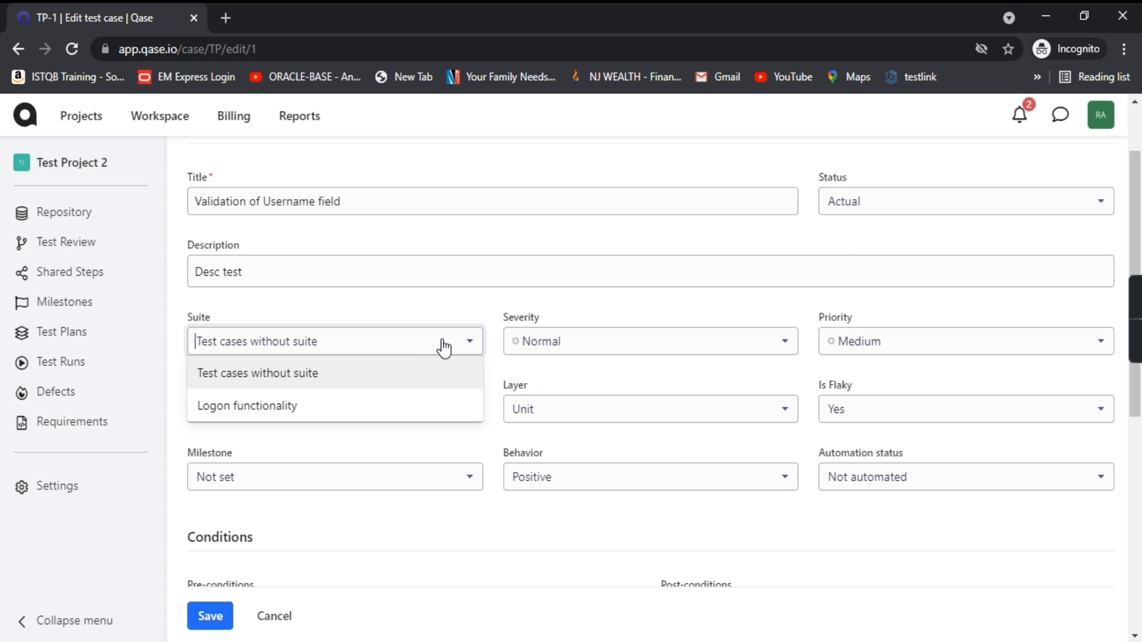
click(244, 407)
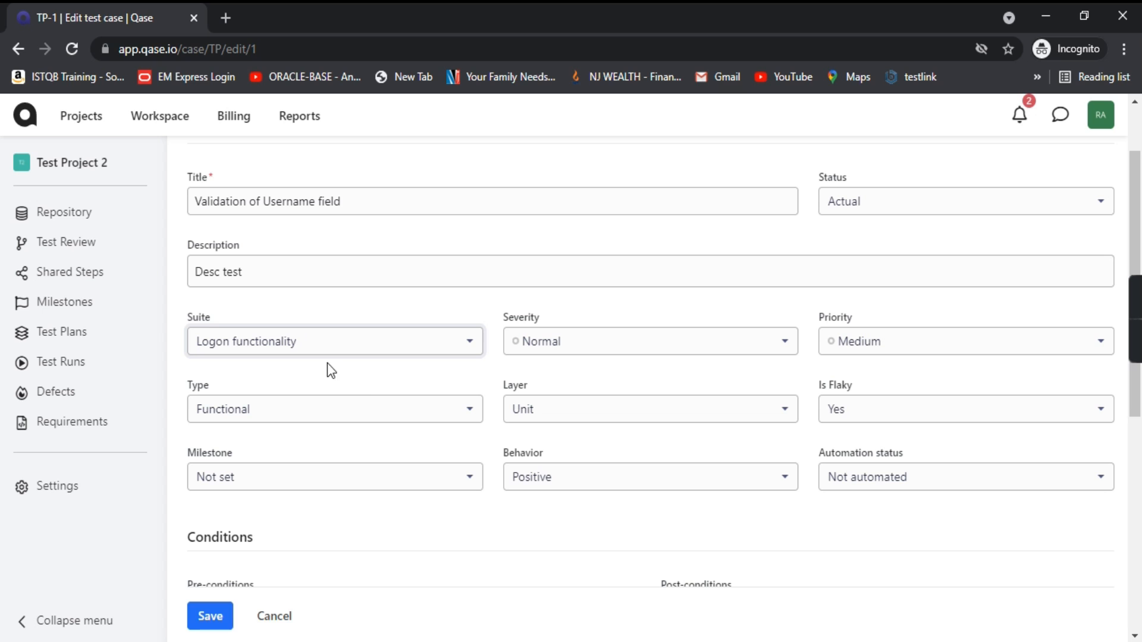
click(208, 617)
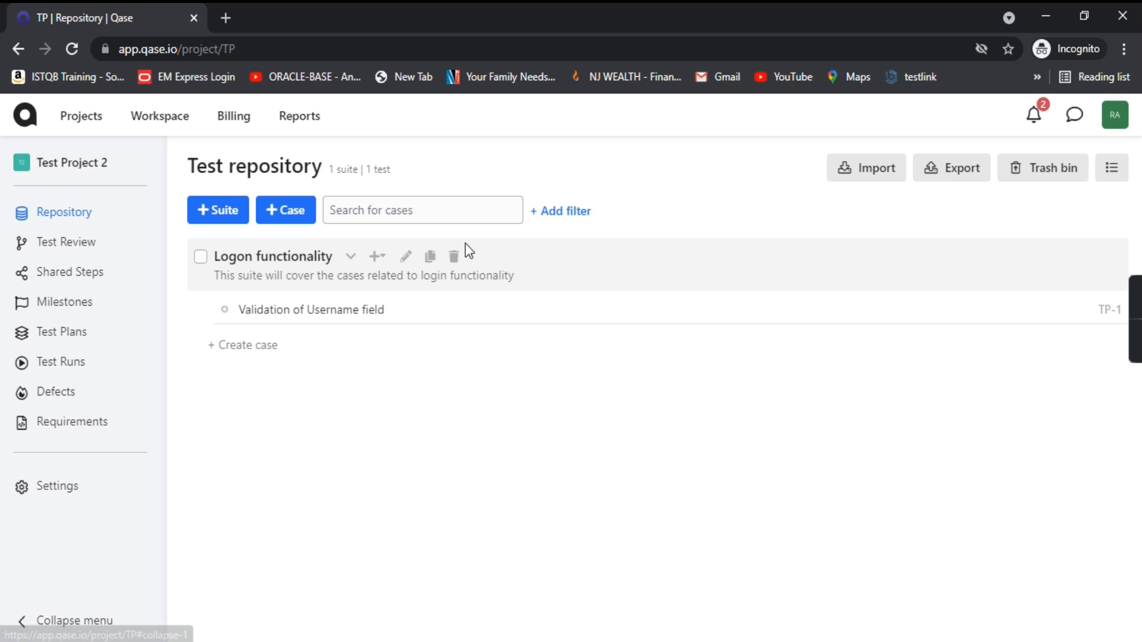
Step: Collapse the Logon functionality suite and open its Edit suite dialog
click(351, 259)
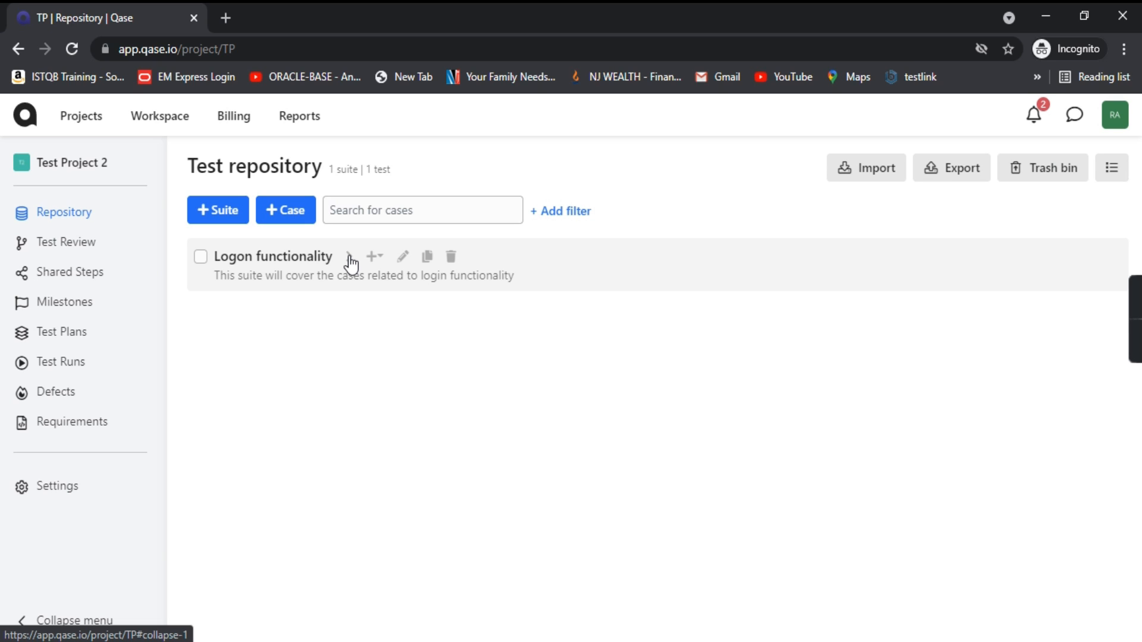
click(351, 259)
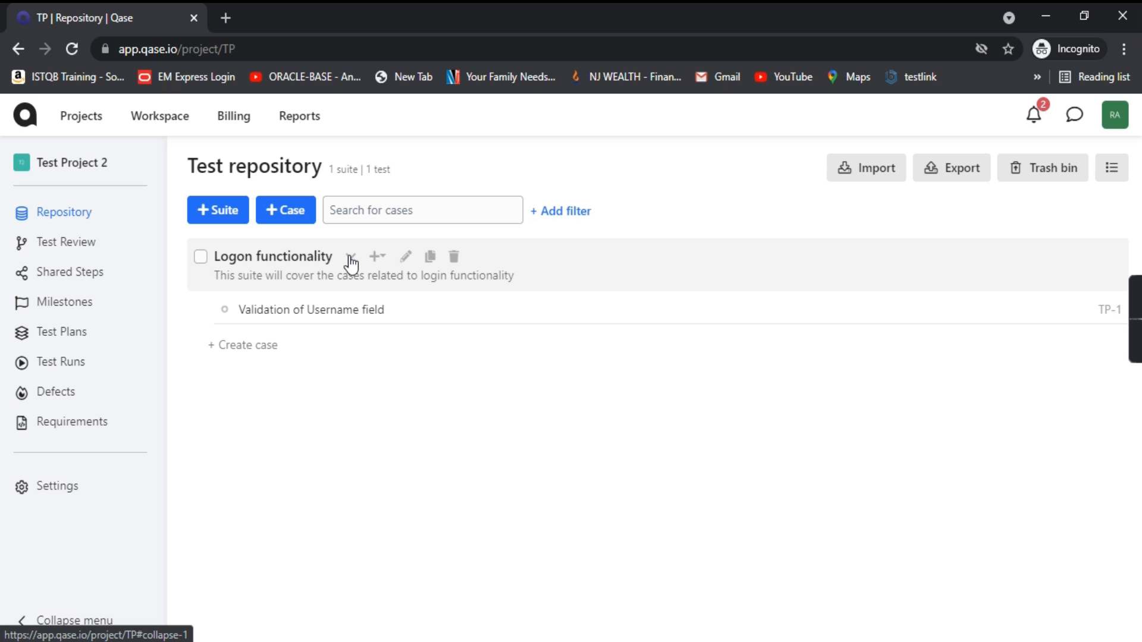
click(351, 259)
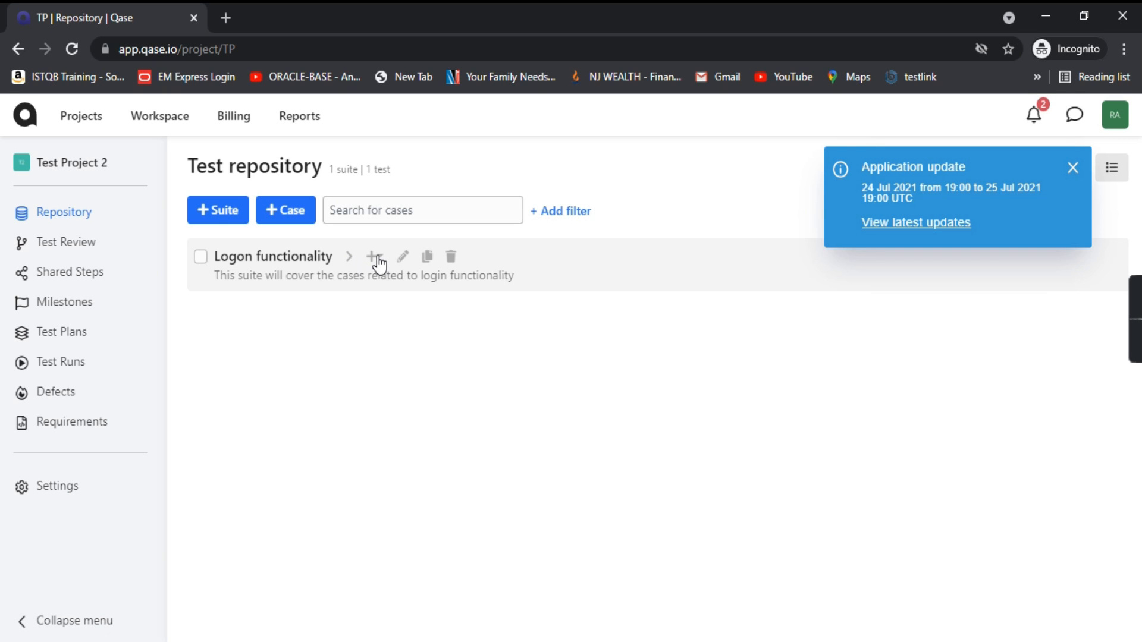
click(375, 257)
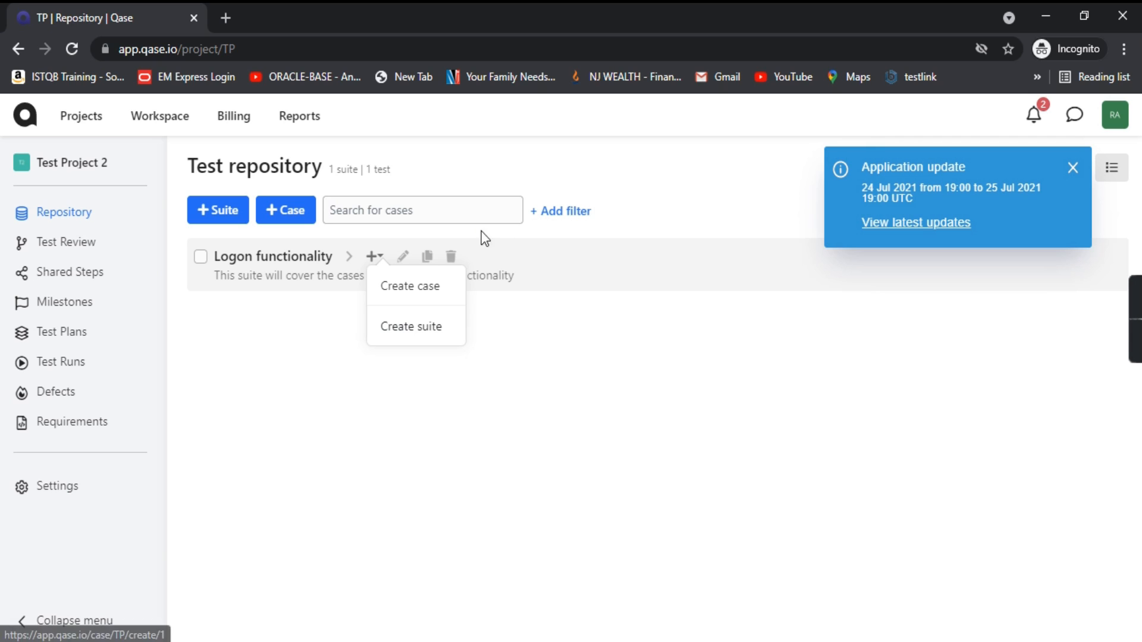
click(523, 247)
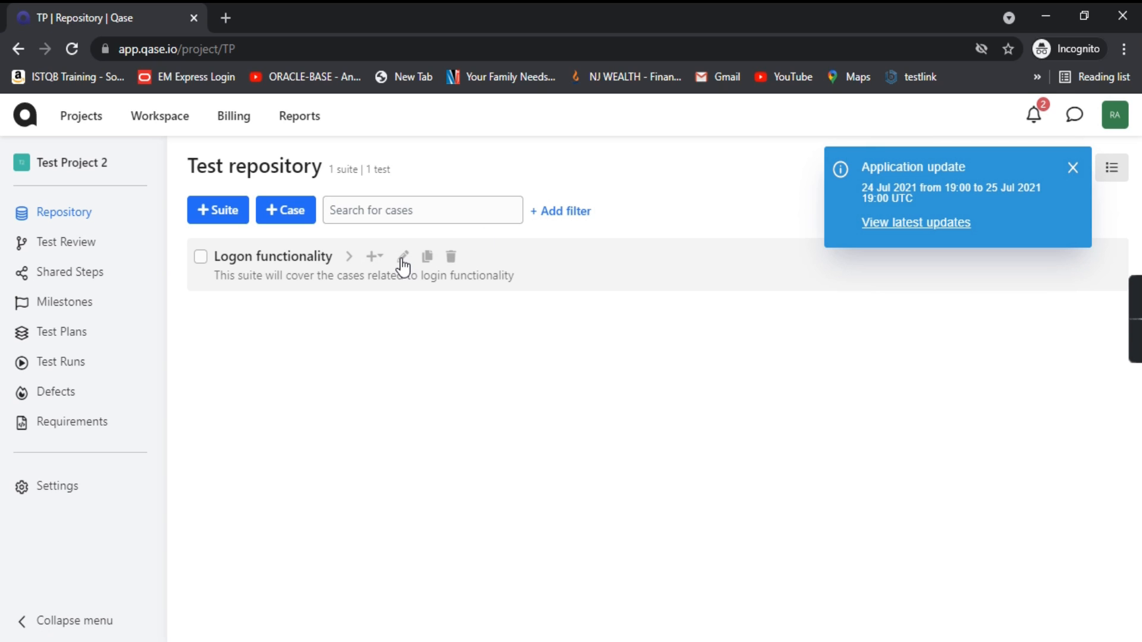
click(404, 258)
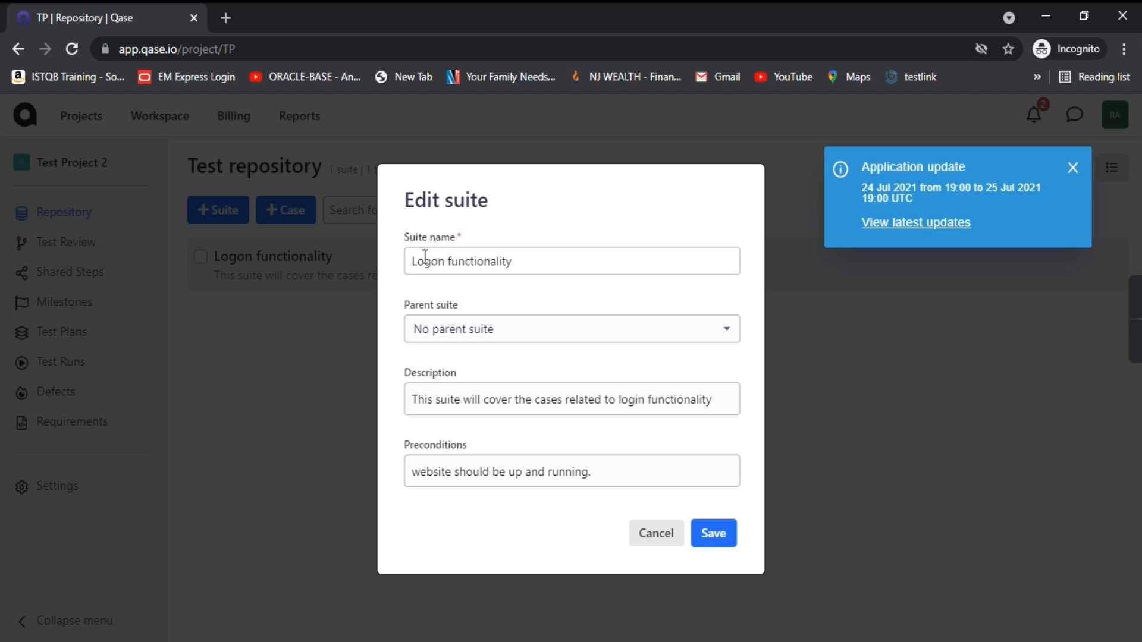
Step: Review the Logon functionality suite fields, keep no parent suite, and save it unchanged
drag(402, 214, 533, 214)
click(521, 229)
click(531, 256)
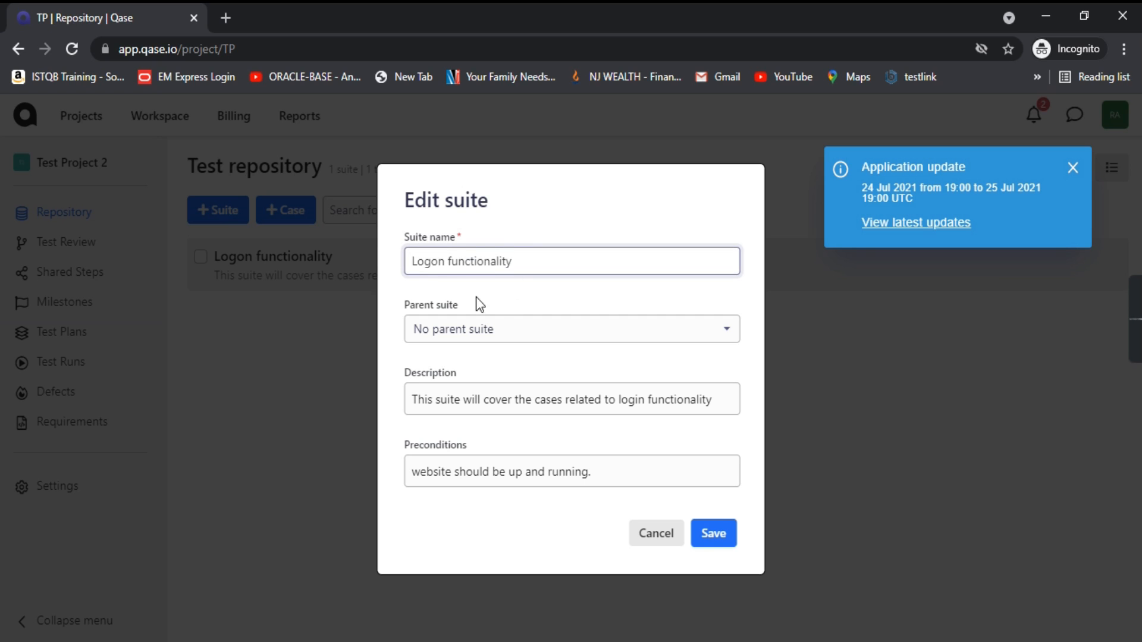
click(571, 330)
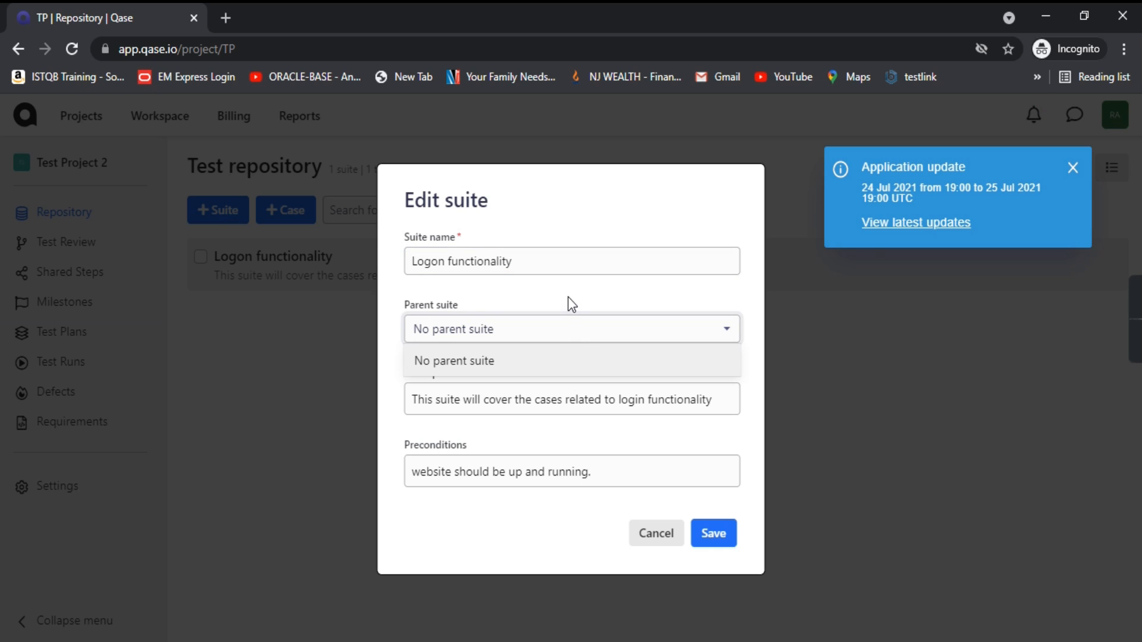
click(568, 297)
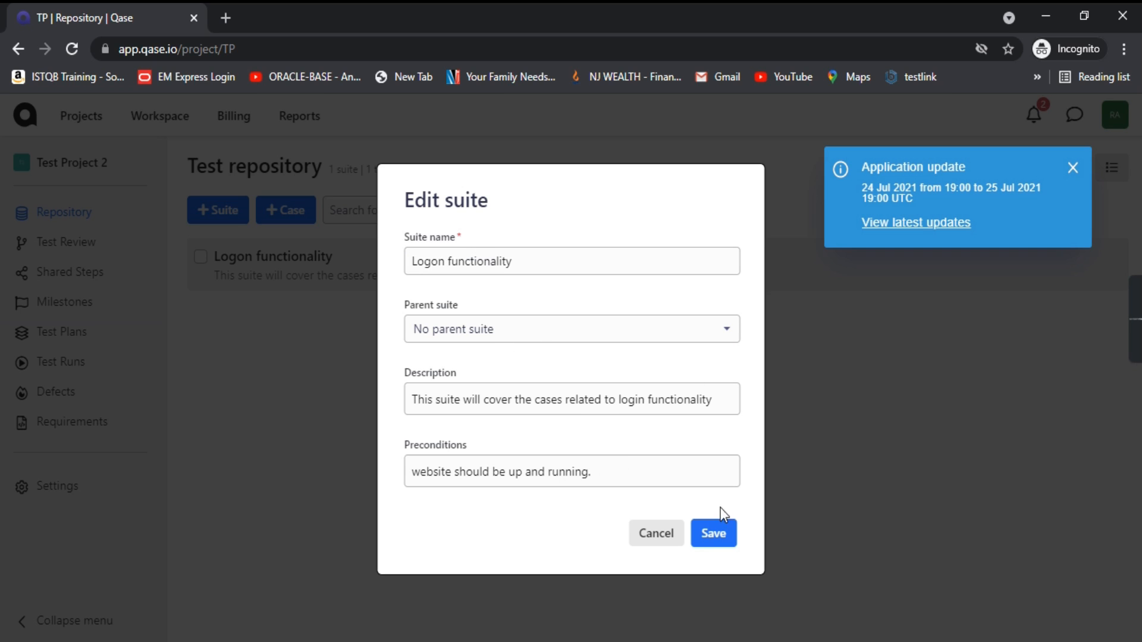
click(714, 535)
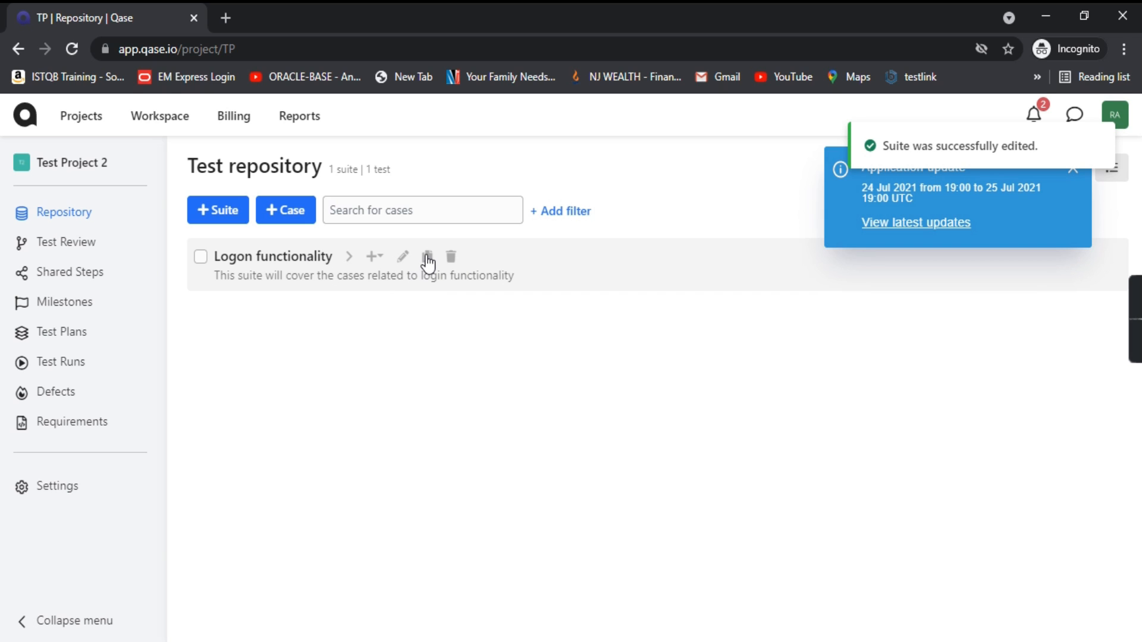
Step: Clone Logon functionality with its child cases into Demo Project's Project root
click(428, 259)
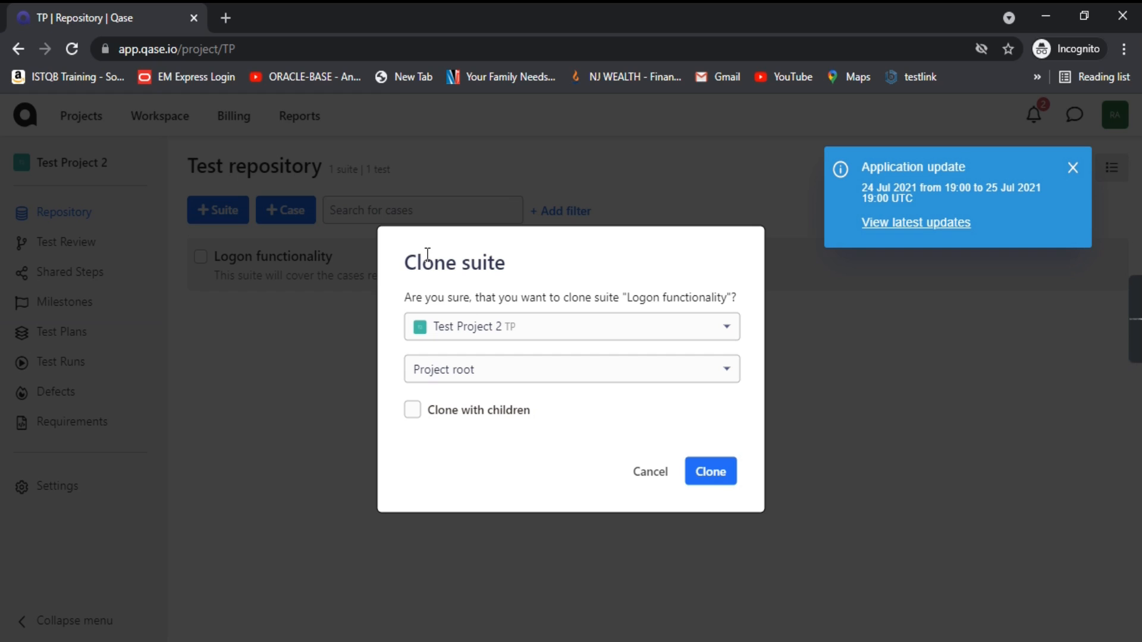
double_click(408, 261)
drag(474, 268, 597, 267)
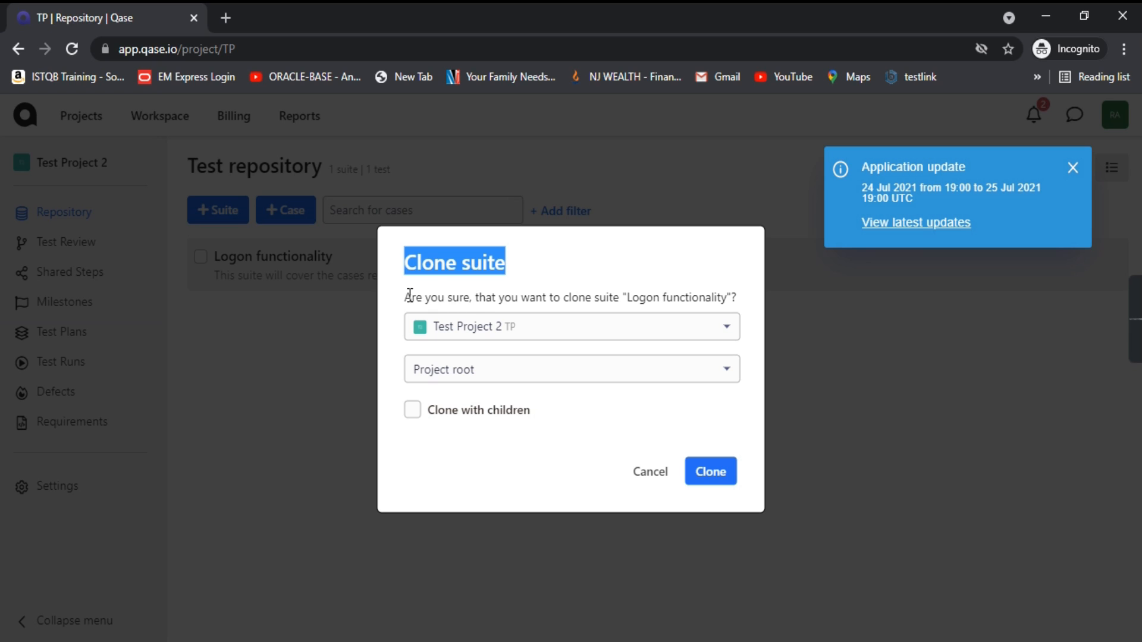
drag(407, 299, 479, 297)
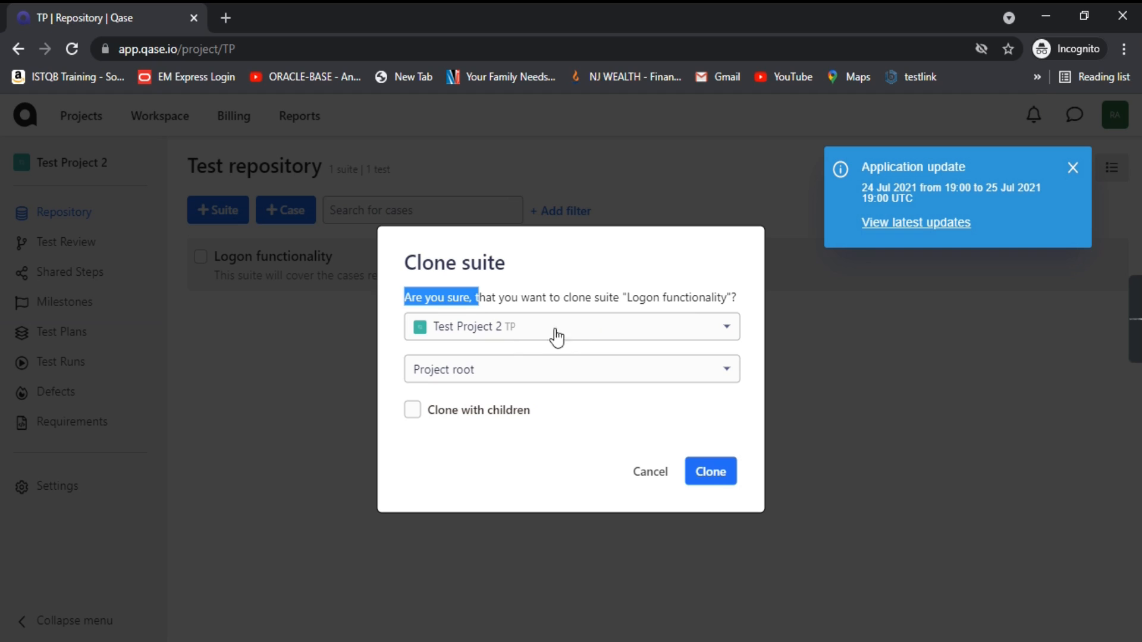
click(599, 341)
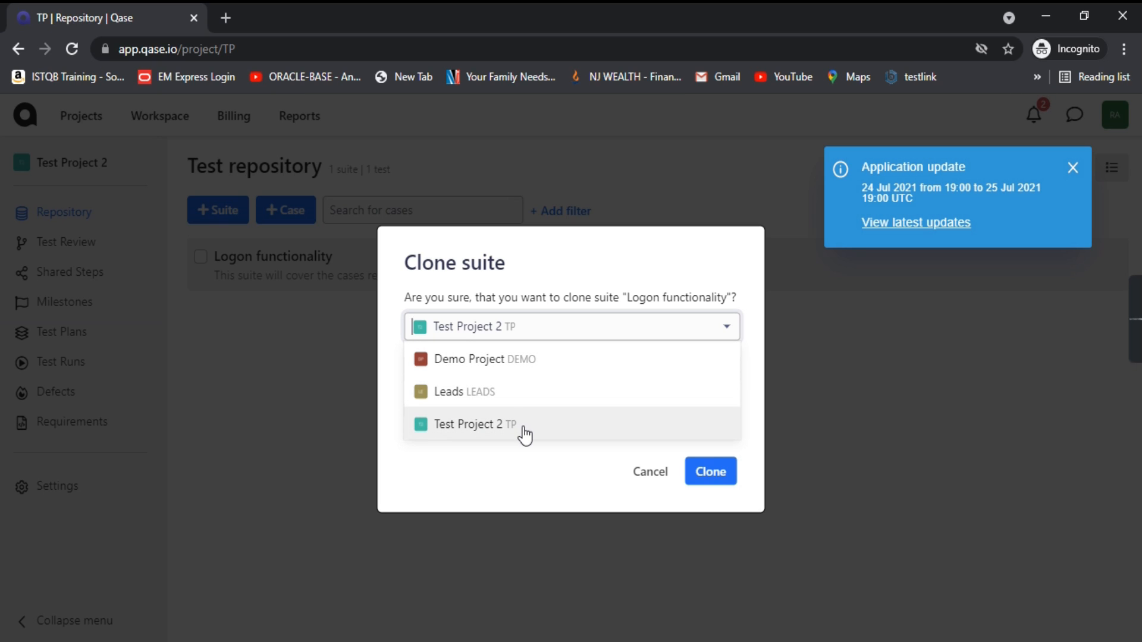
click(541, 361)
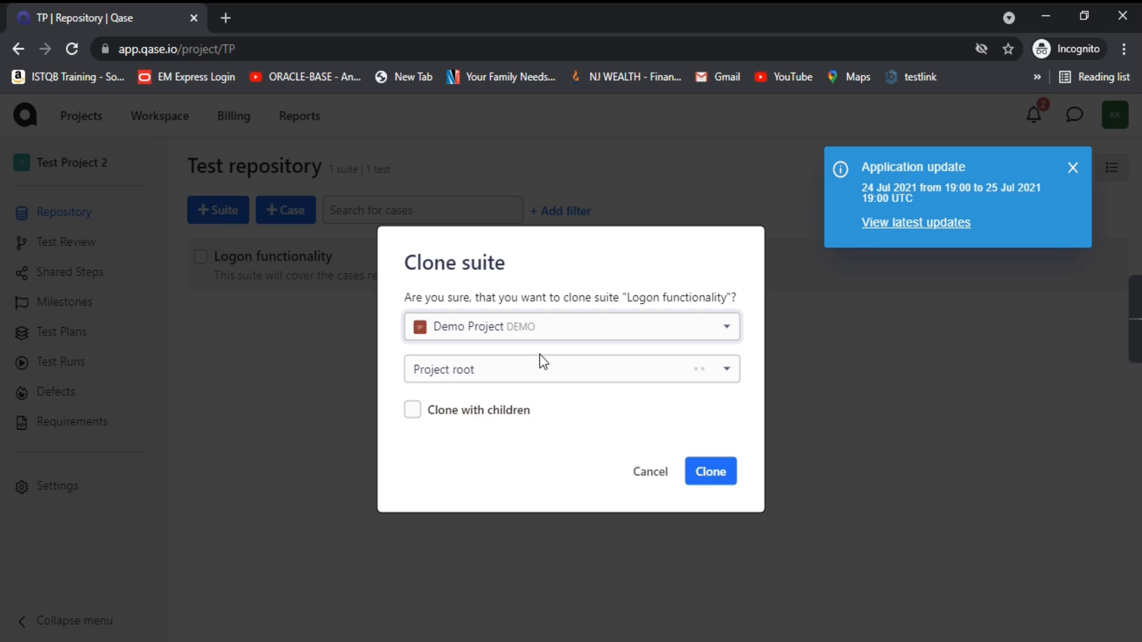
click(603, 381)
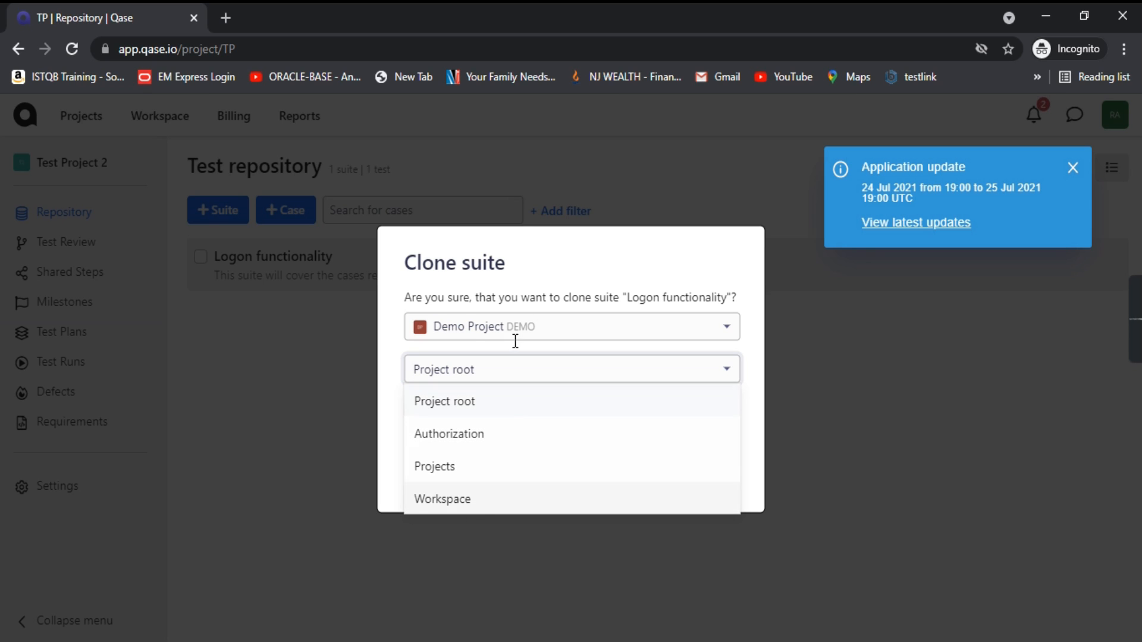
click(479, 404)
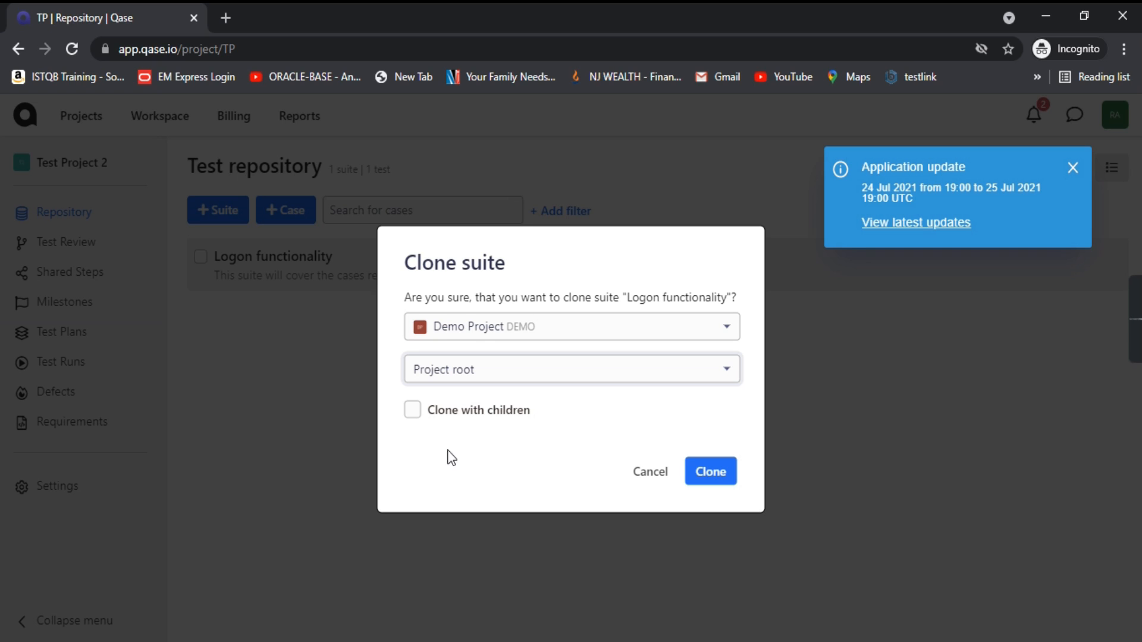
click(413, 411)
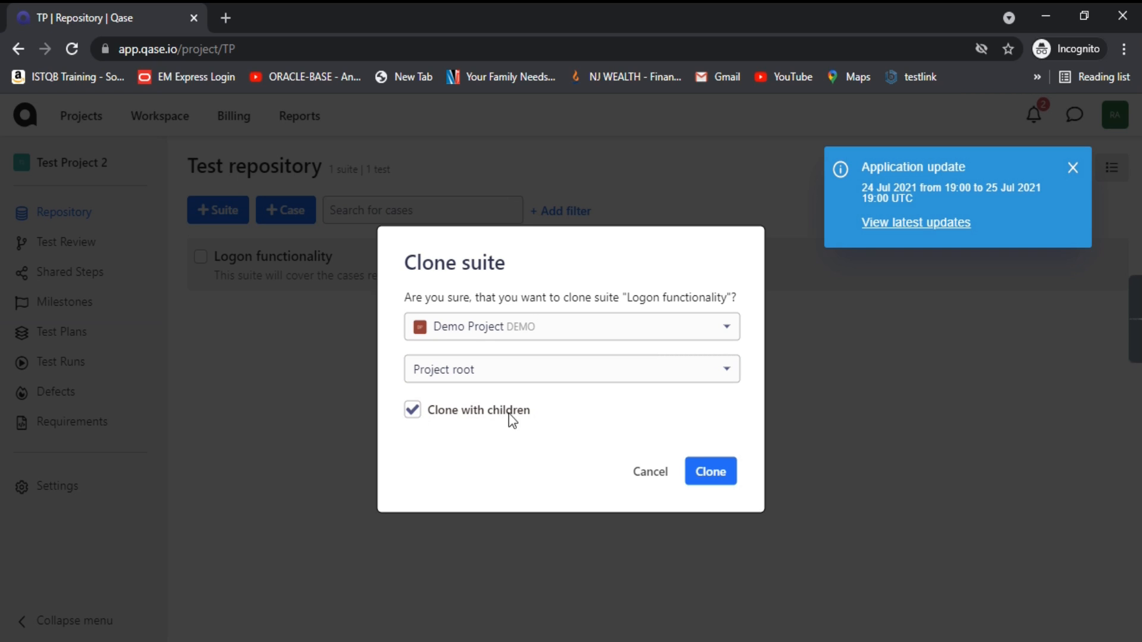
click(724, 475)
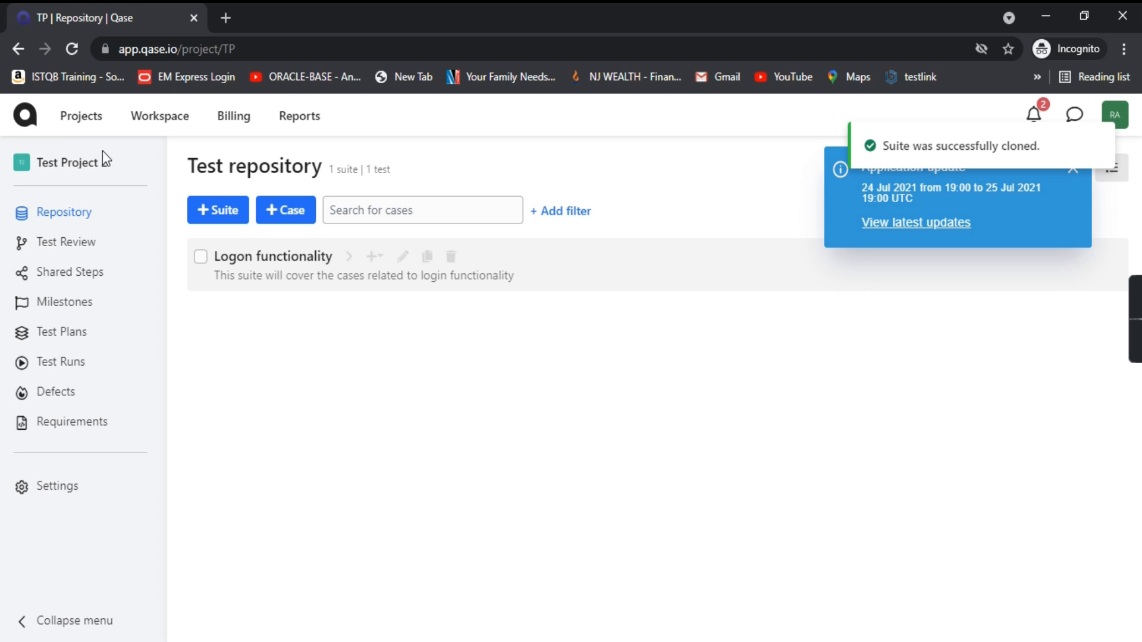
Step: Check the cloned Logon functionality suite in Demo Project, then reopen Test Project 2's repository
click(81, 116)
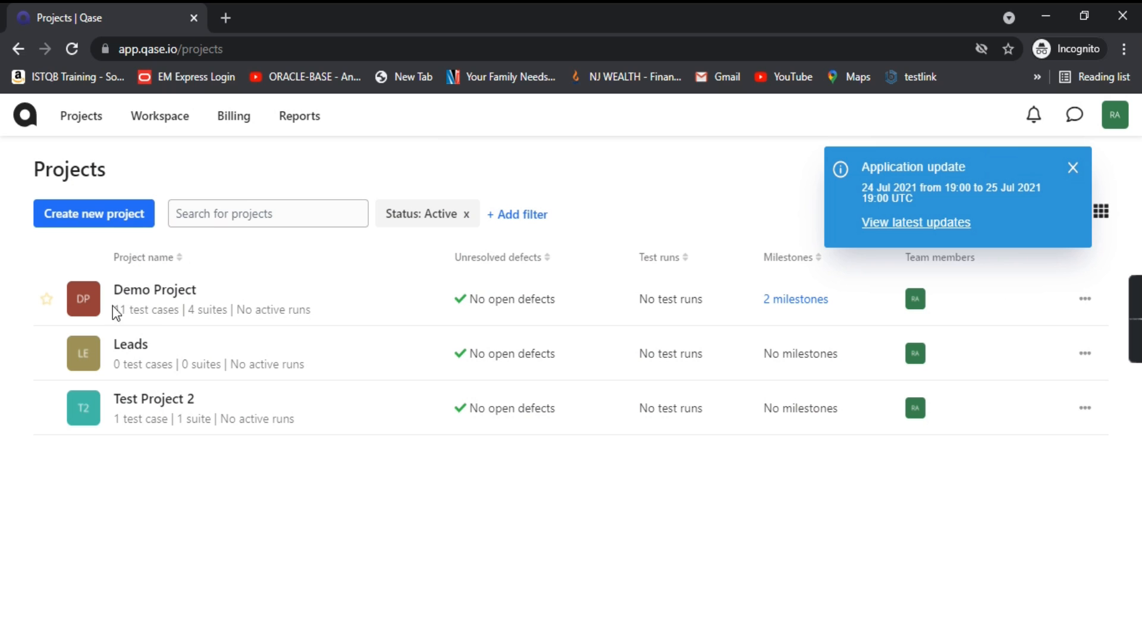
click(91, 310)
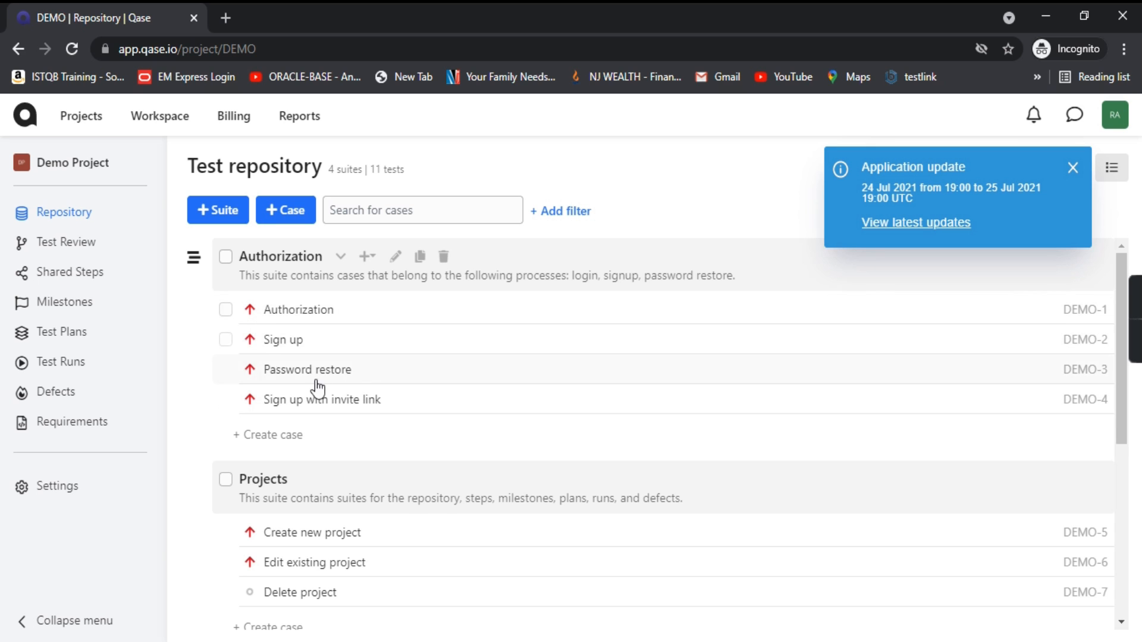
scroll(377, 381, down, 5)
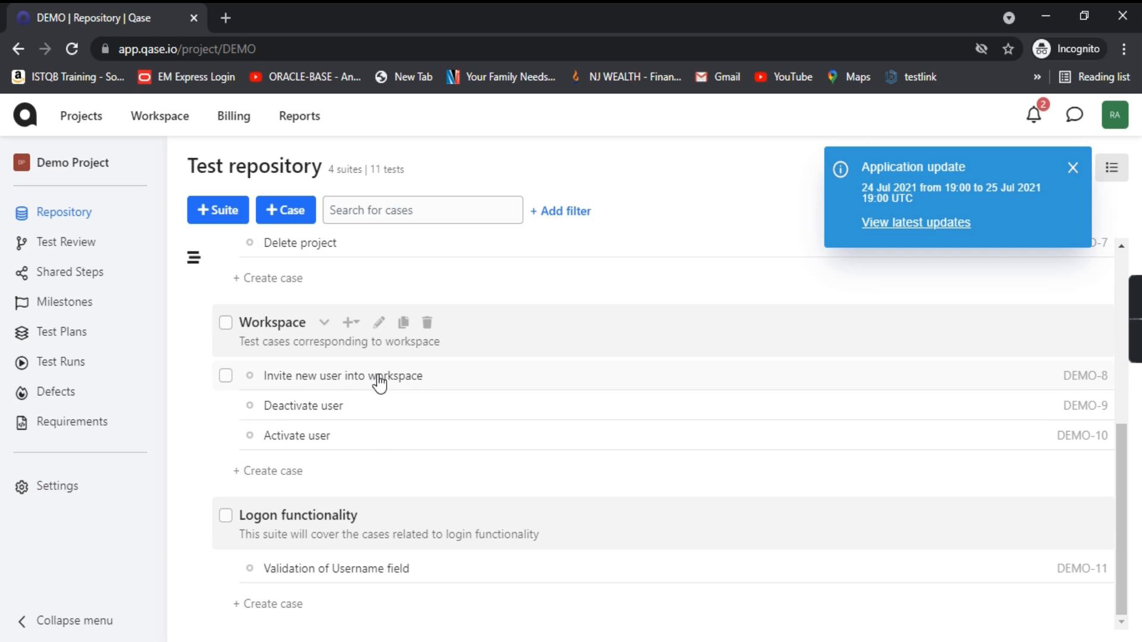
click(225, 516)
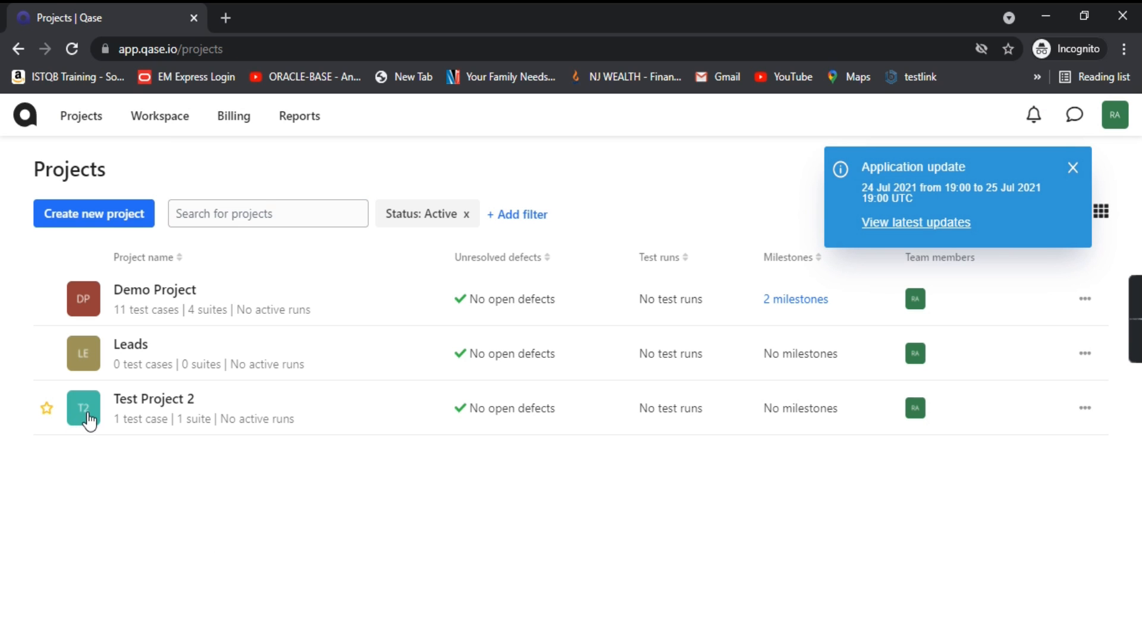
click(77, 420)
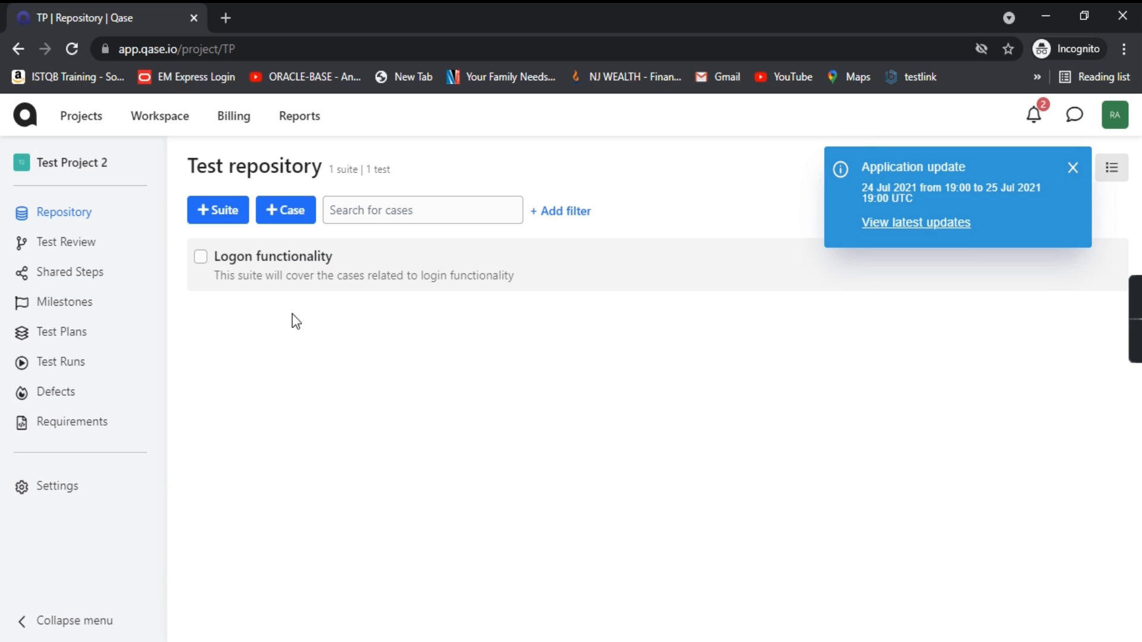
click(1073, 170)
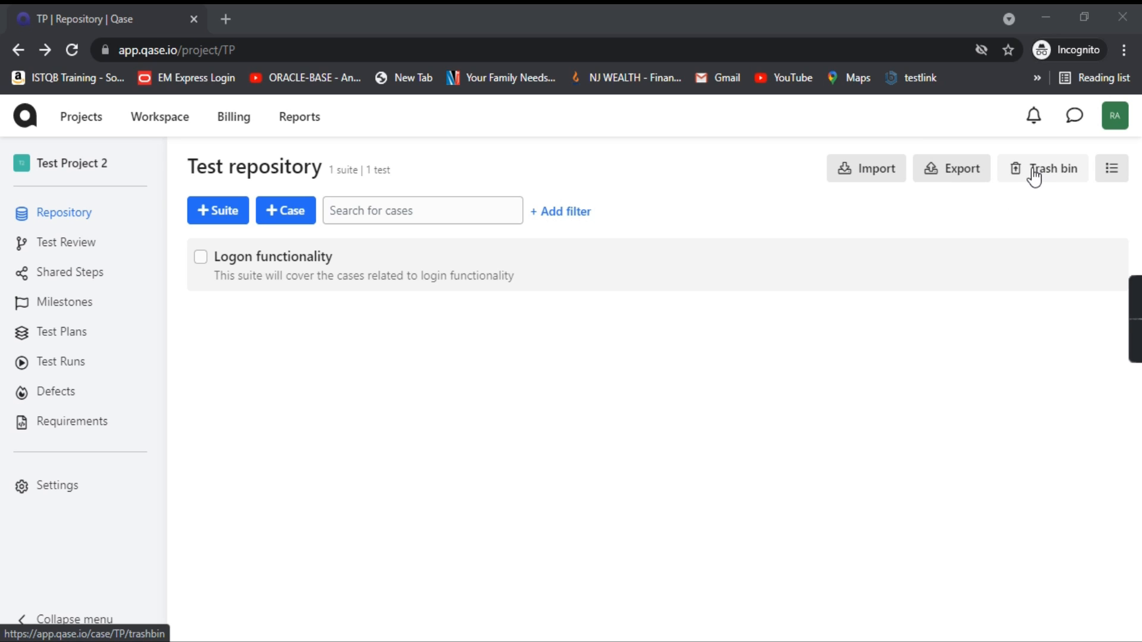
Step: Go to Test Project 2's Import test cases page and review source types, keeping Qase.io
click(867, 179)
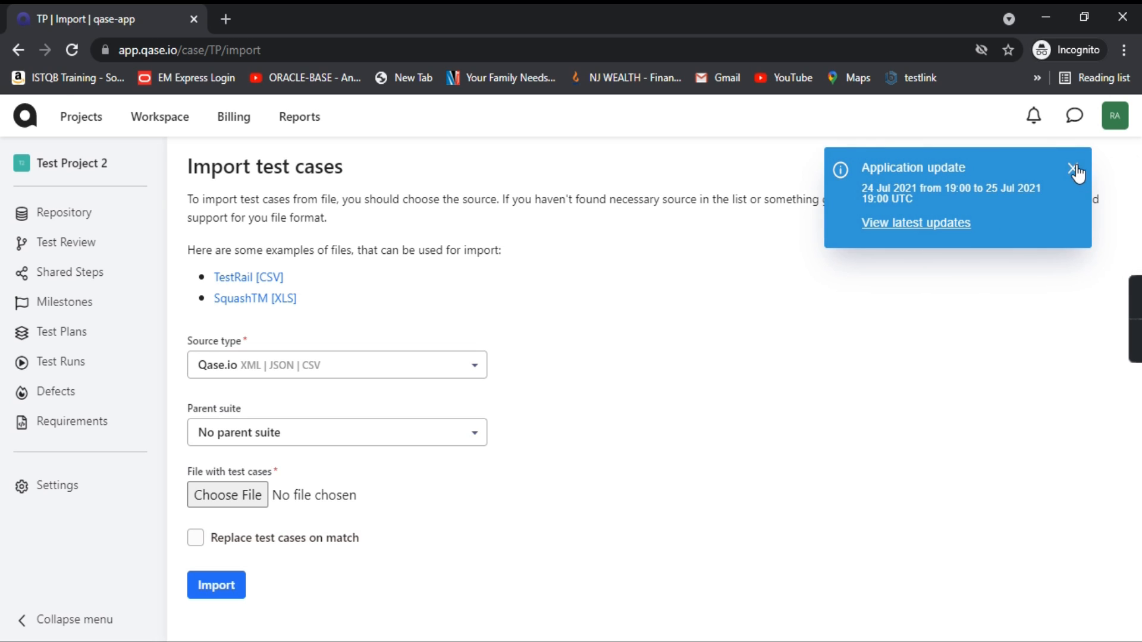
click(1074, 170)
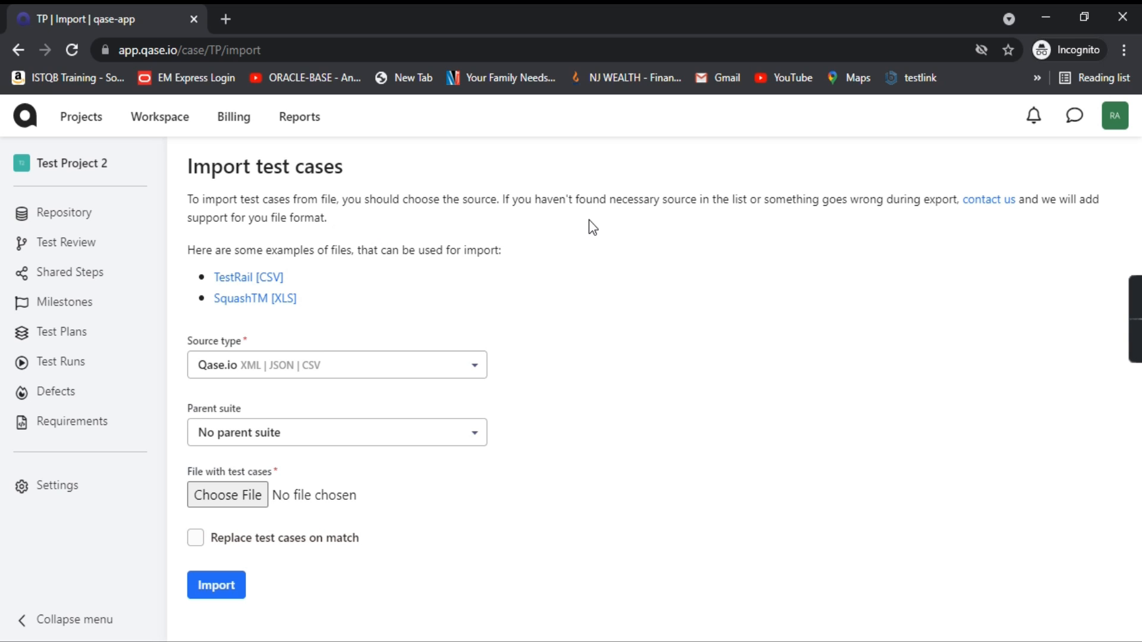
drag(218, 253, 601, 257)
click(601, 257)
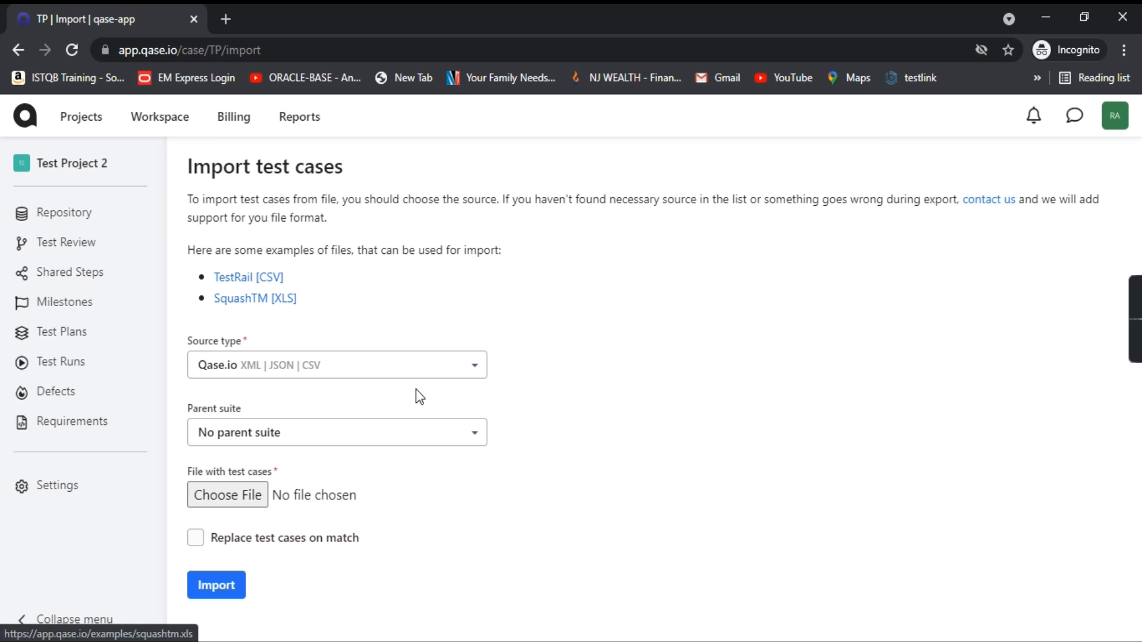
click(476, 375)
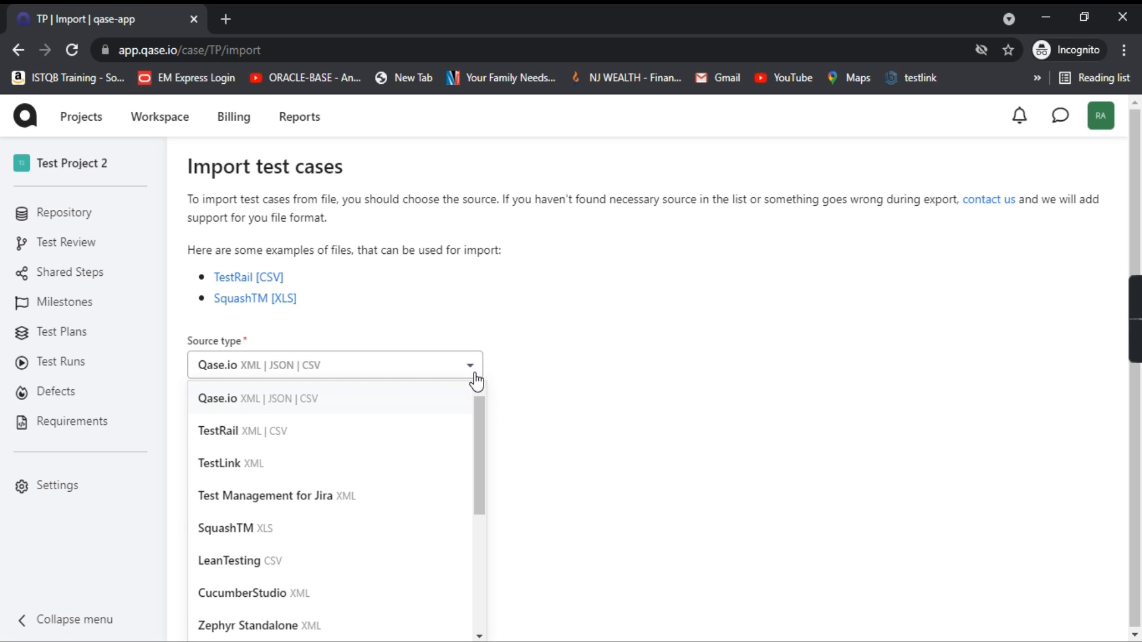
click(684, 359)
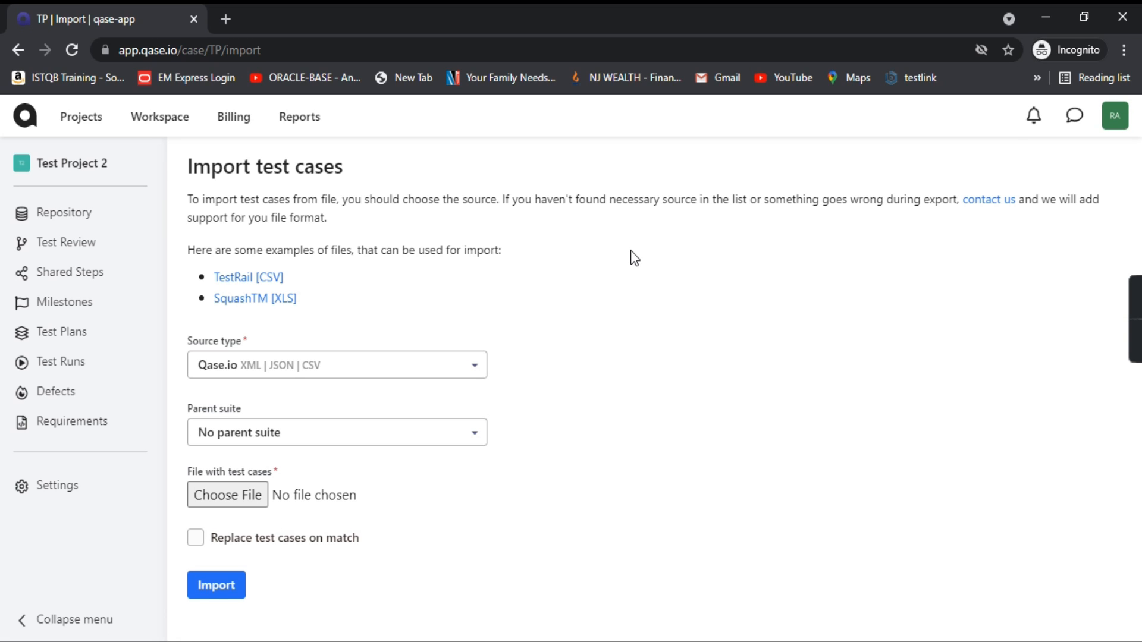
Step: Download the TestRail [CSV] example and open testrail.csv
click(271, 278)
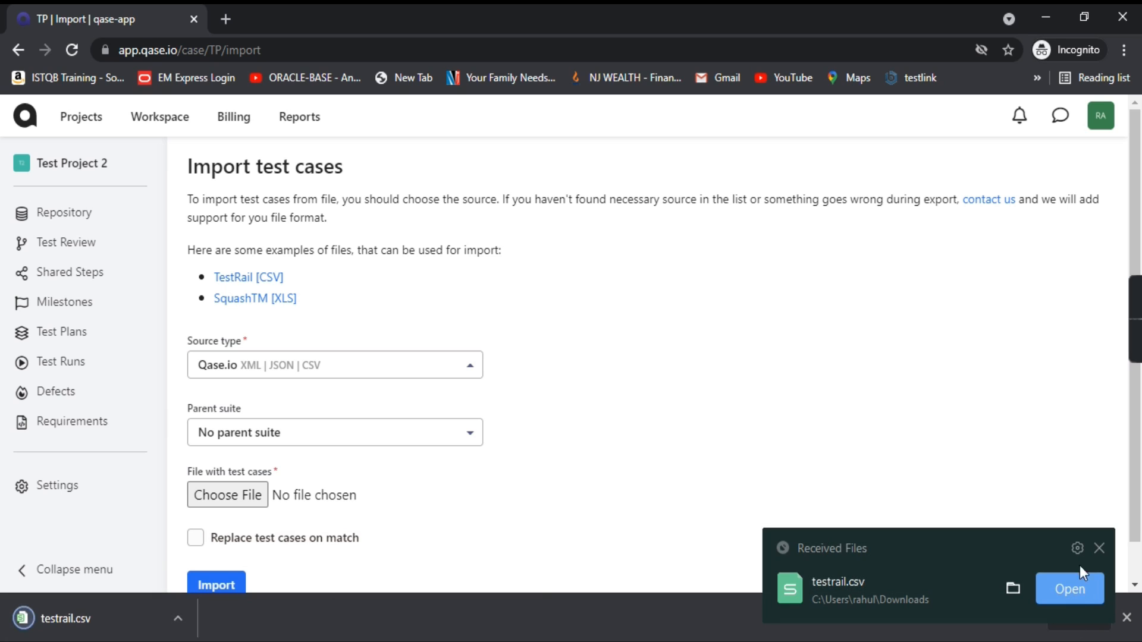
click(1106, 546)
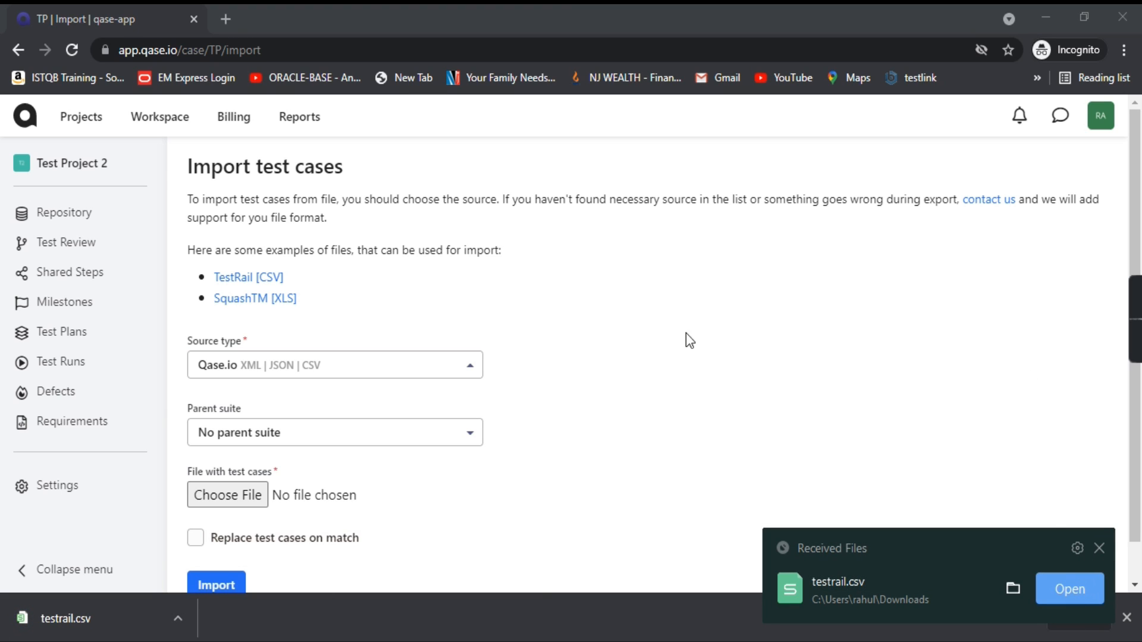
click(1100, 548)
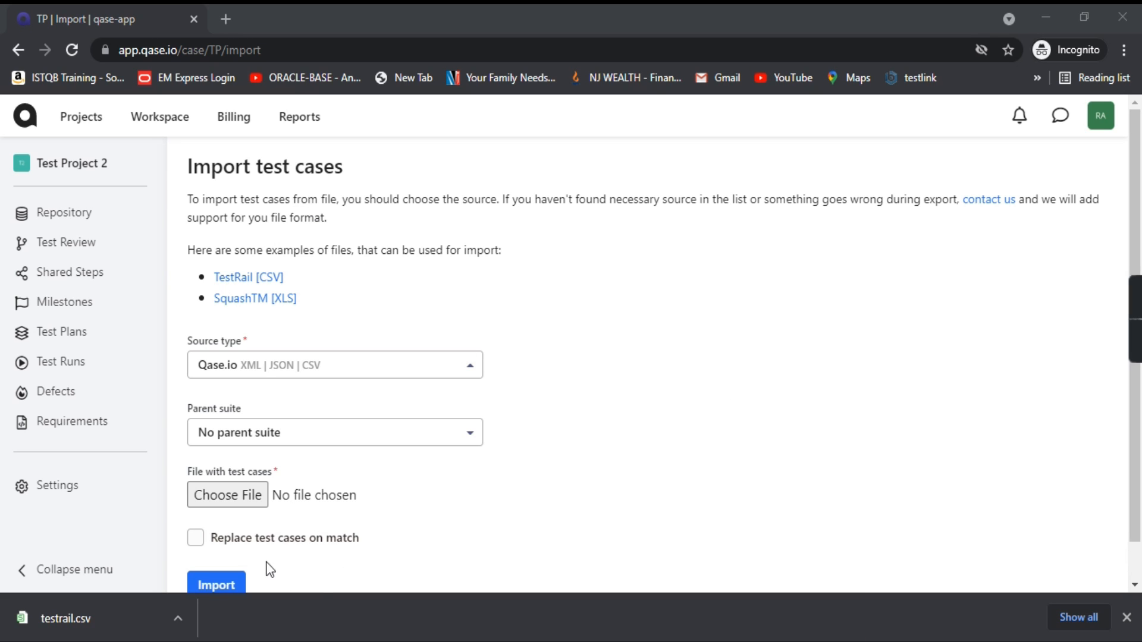
click(71, 619)
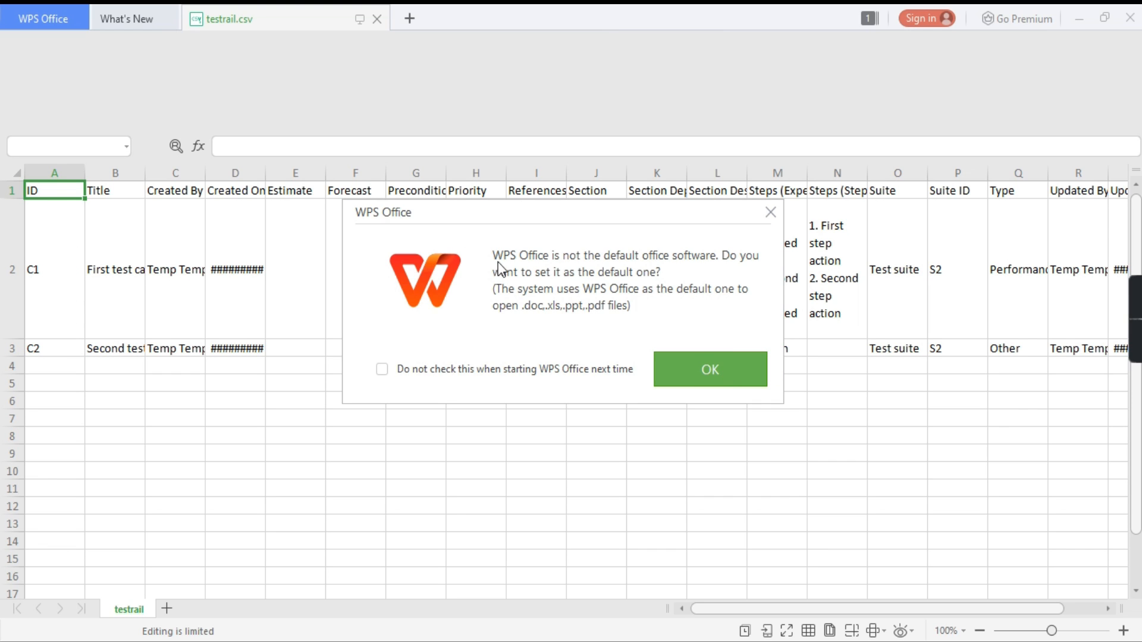
Step: Dismiss the default-software prompt and widen the Title column to show the C1 and C2 titles
click(718, 379)
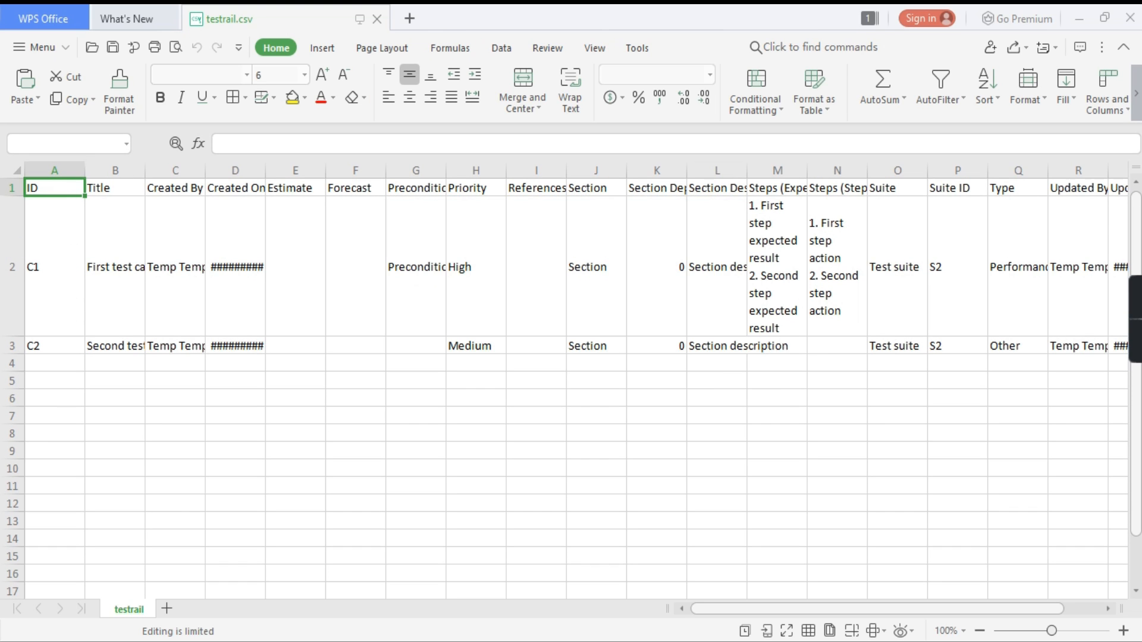
click(23, 264)
click(44, 347)
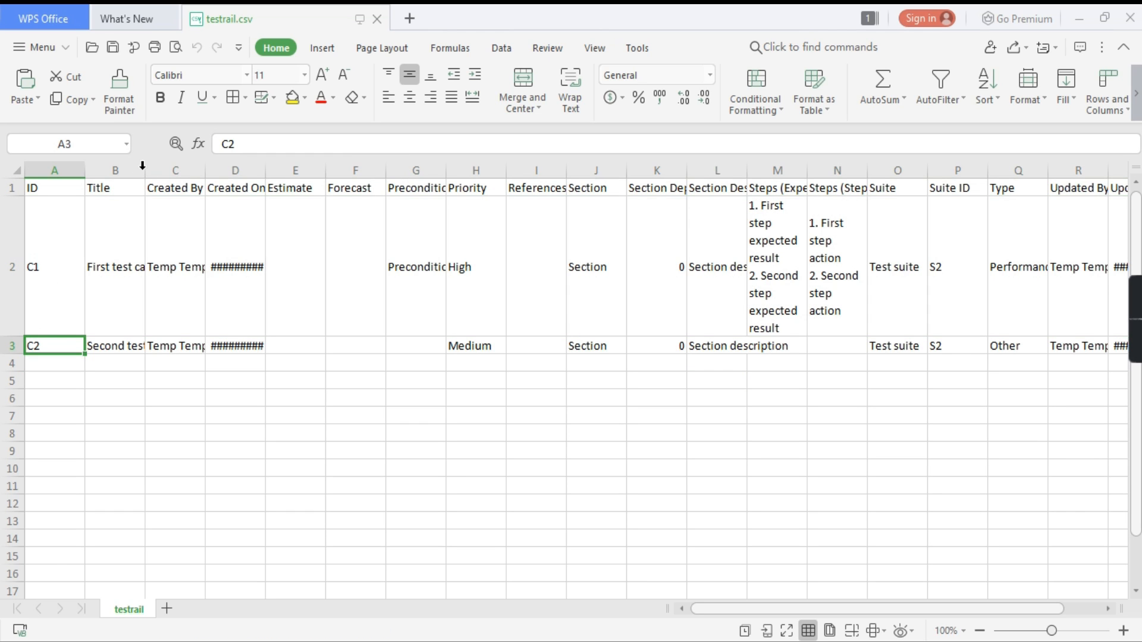
drag(148, 174, 190, 176)
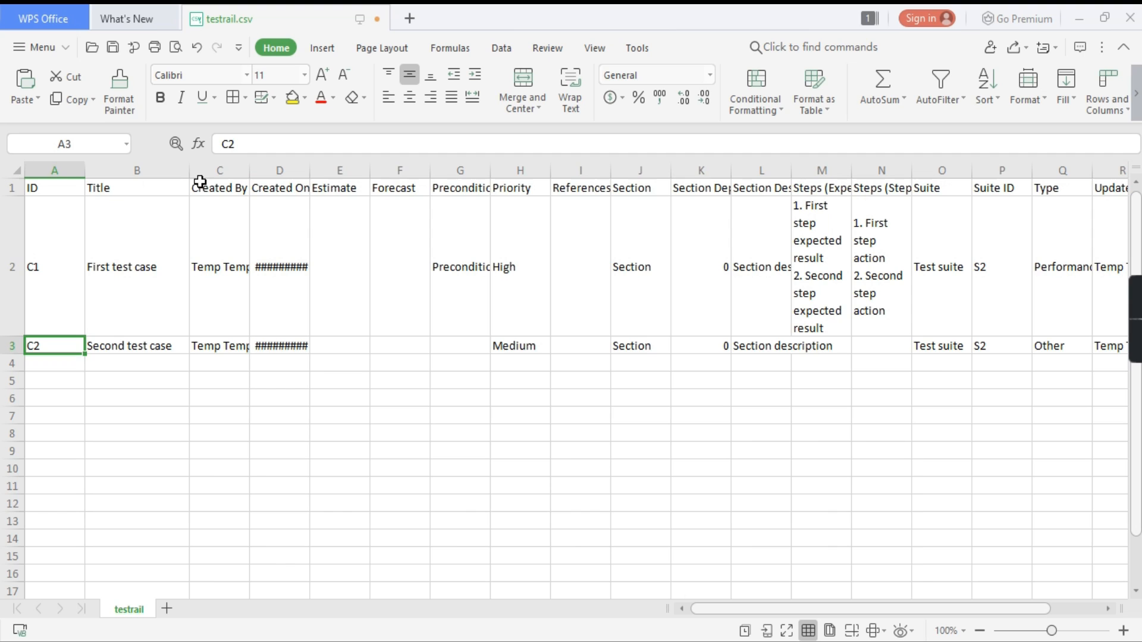
click(143, 247)
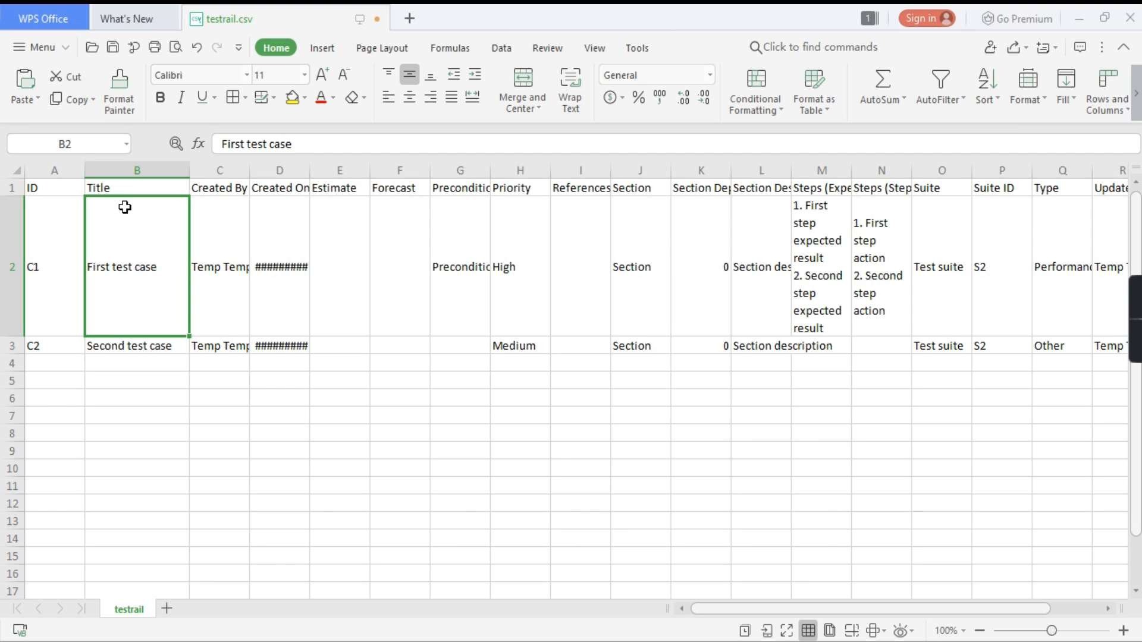
click(143, 351)
click(17, 266)
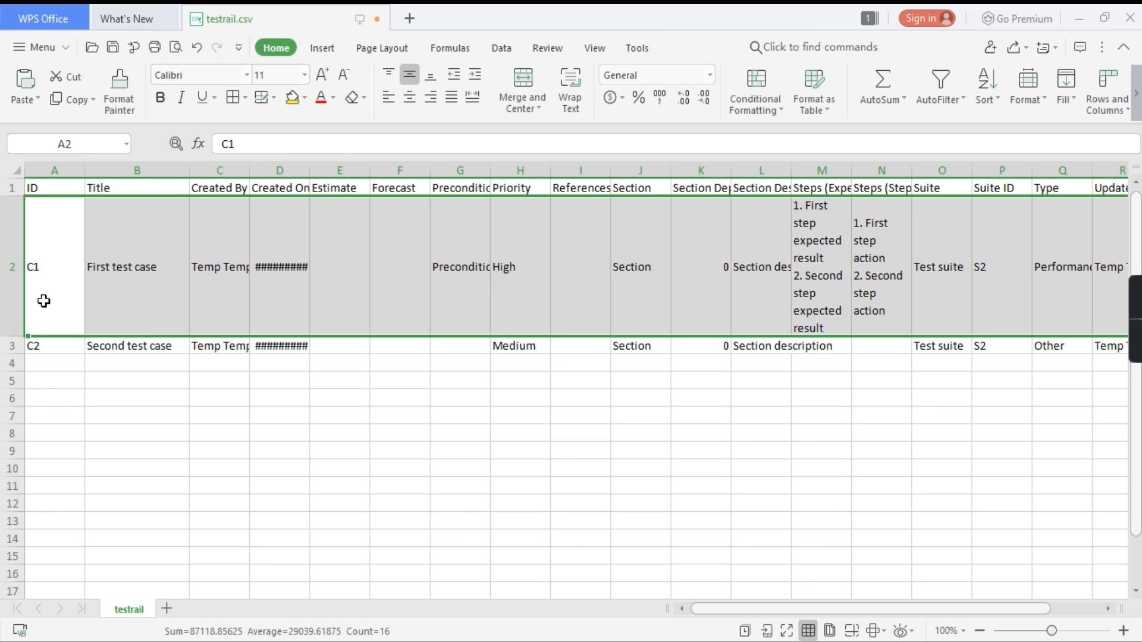
click(59, 252)
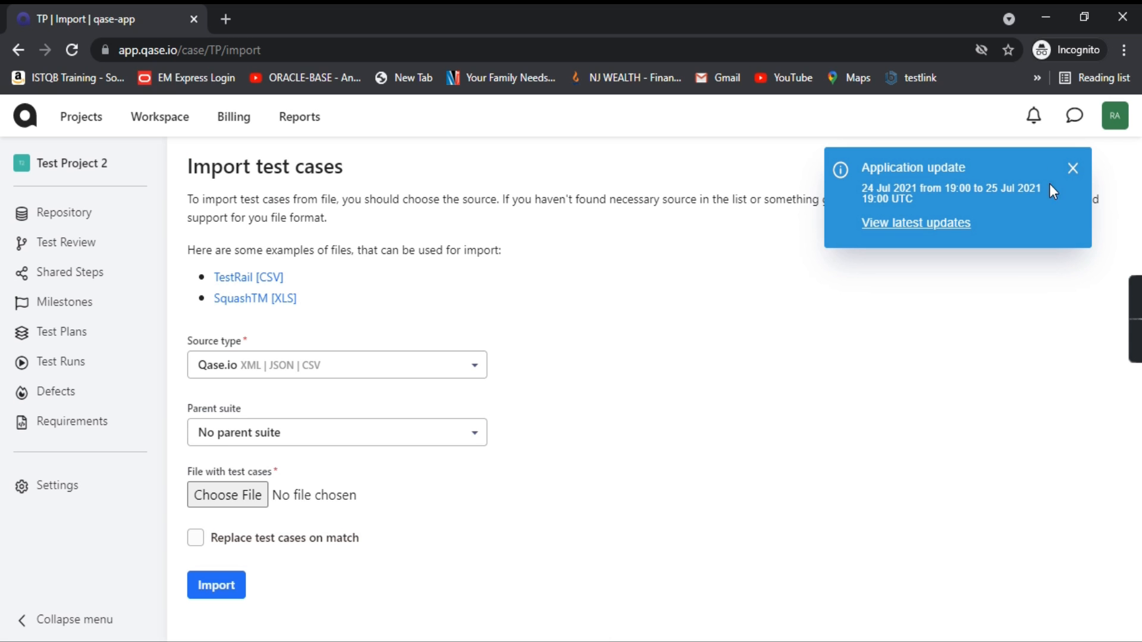
Step: Dismiss the update notice and browse the Source type options, leaving Qase.io (XML | JSON | CSV) selected
click(1073, 168)
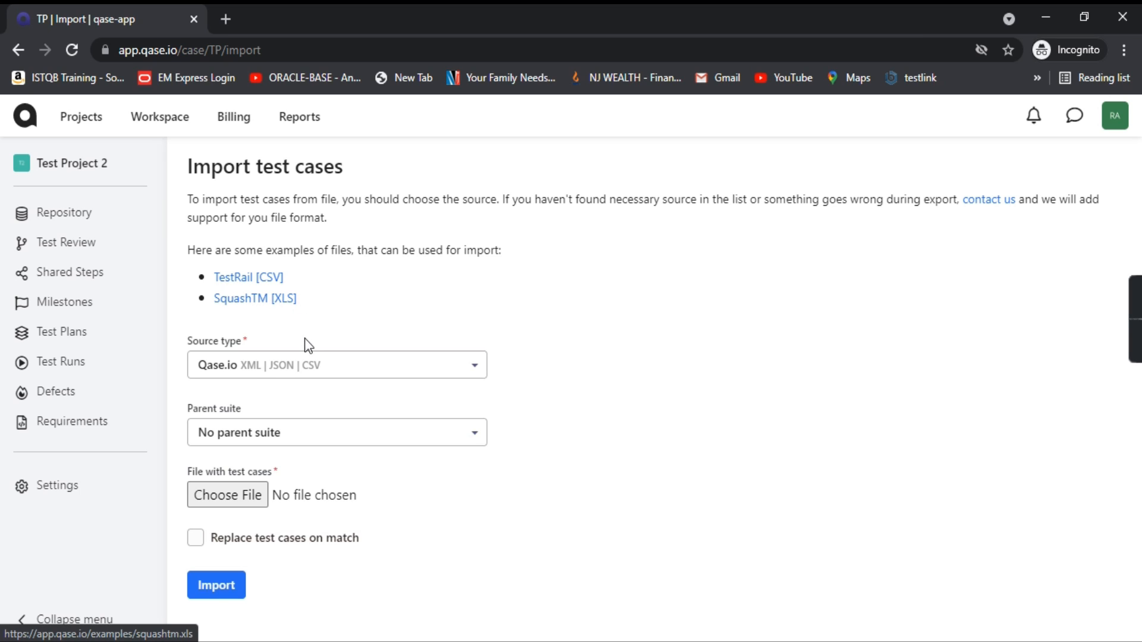
click(426, 369)
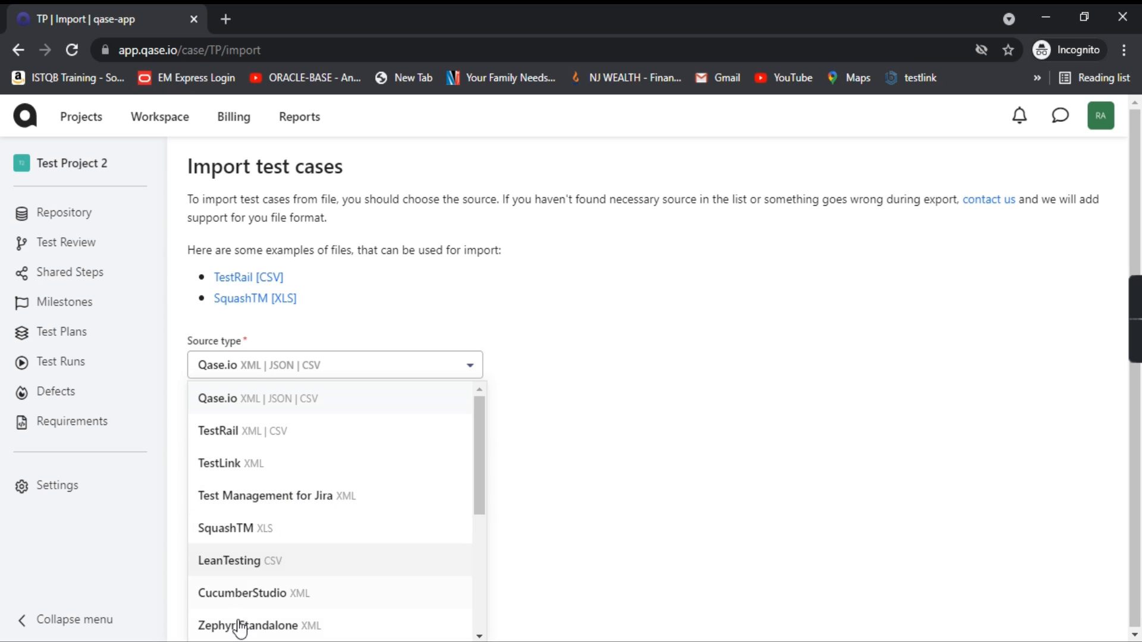
scroll(289, 577, down, 2)
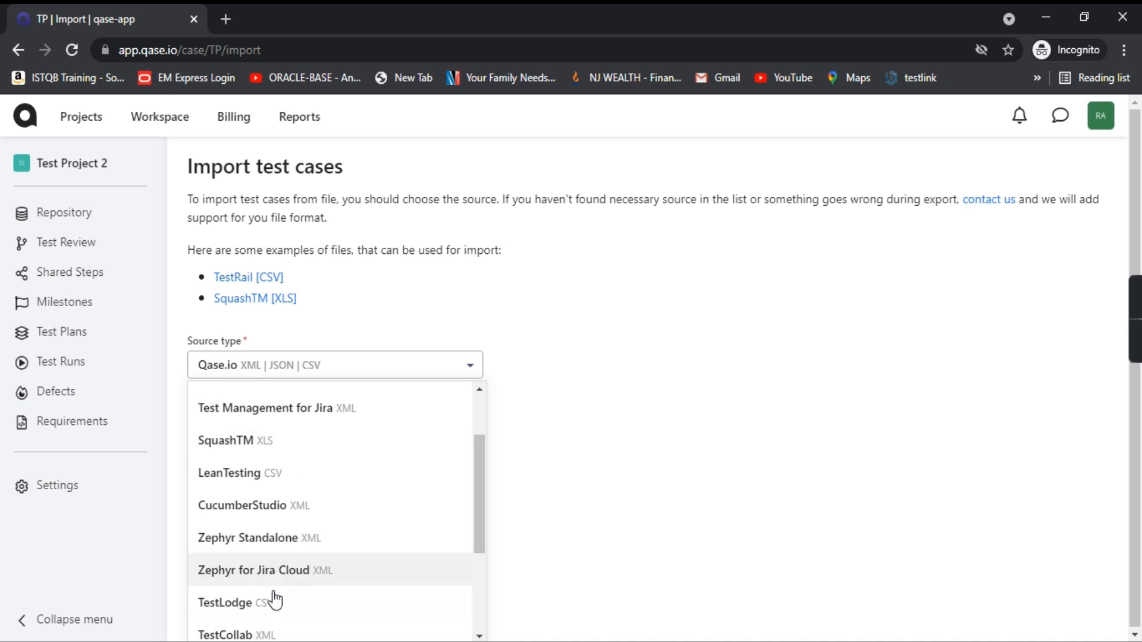
scroll(306, 601, down, 2)
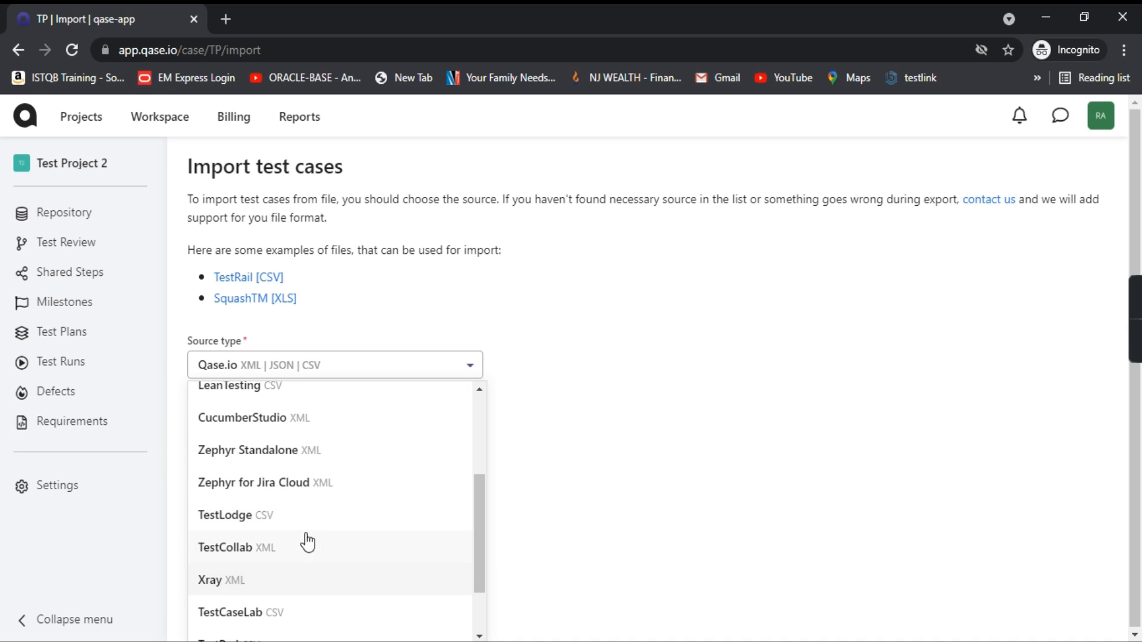
scroll(302, 559, down, 1)
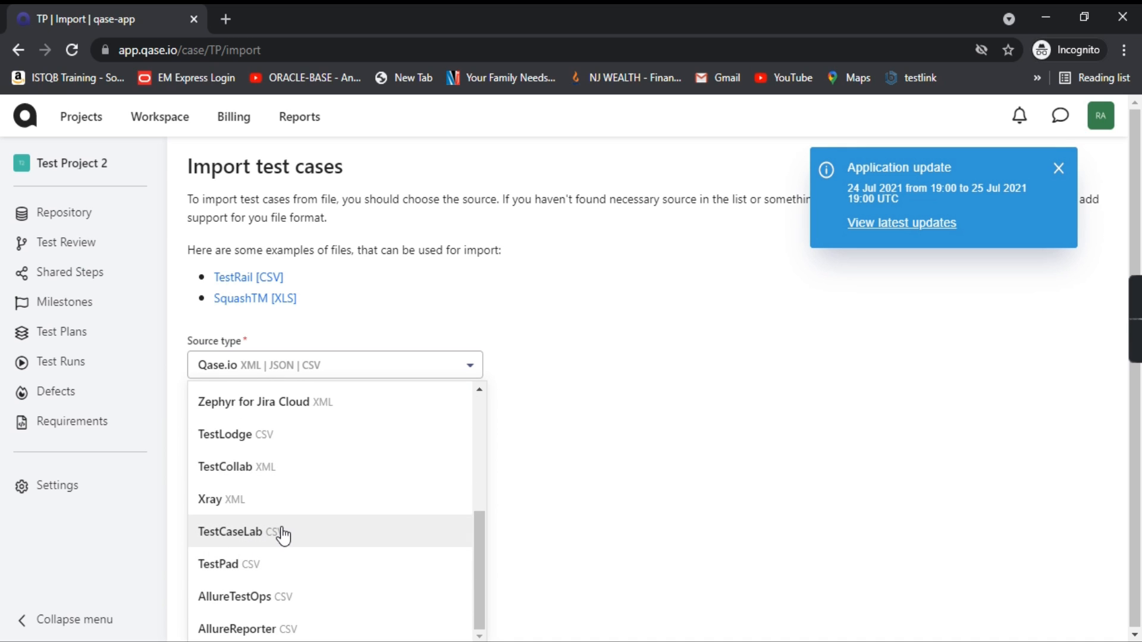
scroll(422, 458, up, 3)
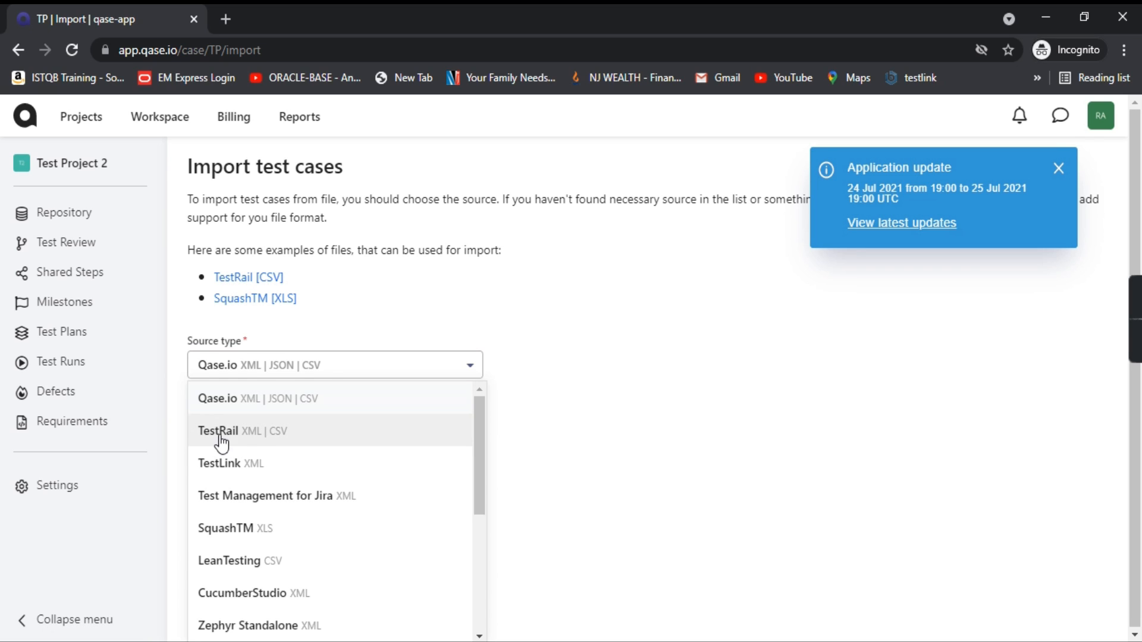
Step: Import Downloads\testrail.csv with source type TestRail into the Logon functionality parent suite
click(260, 430)
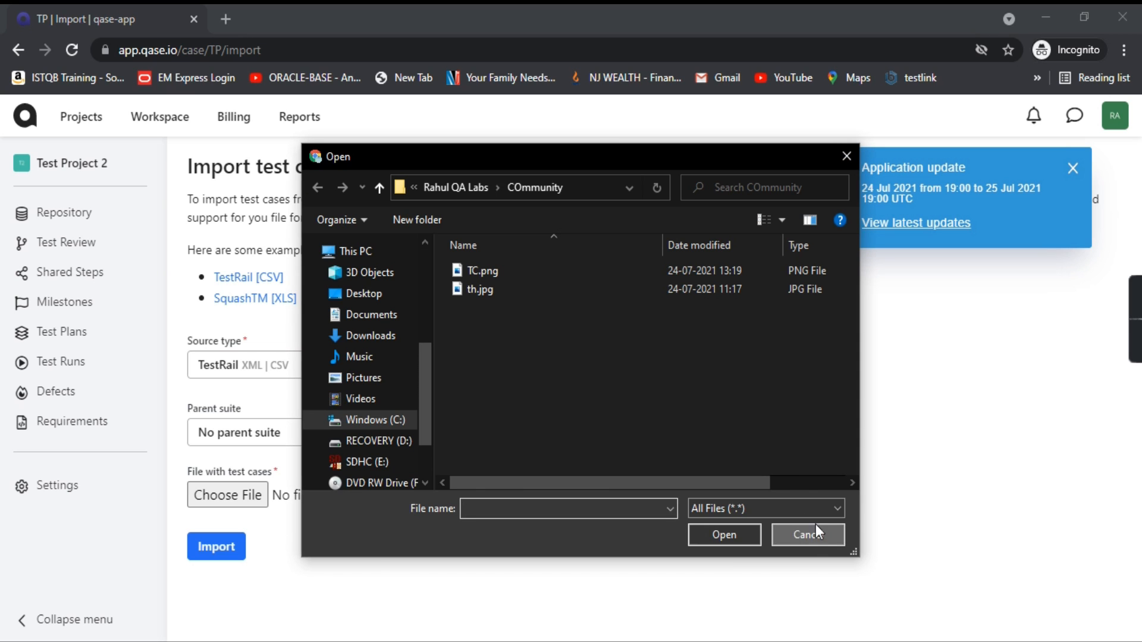
click(810, 534)
click(353, 444)
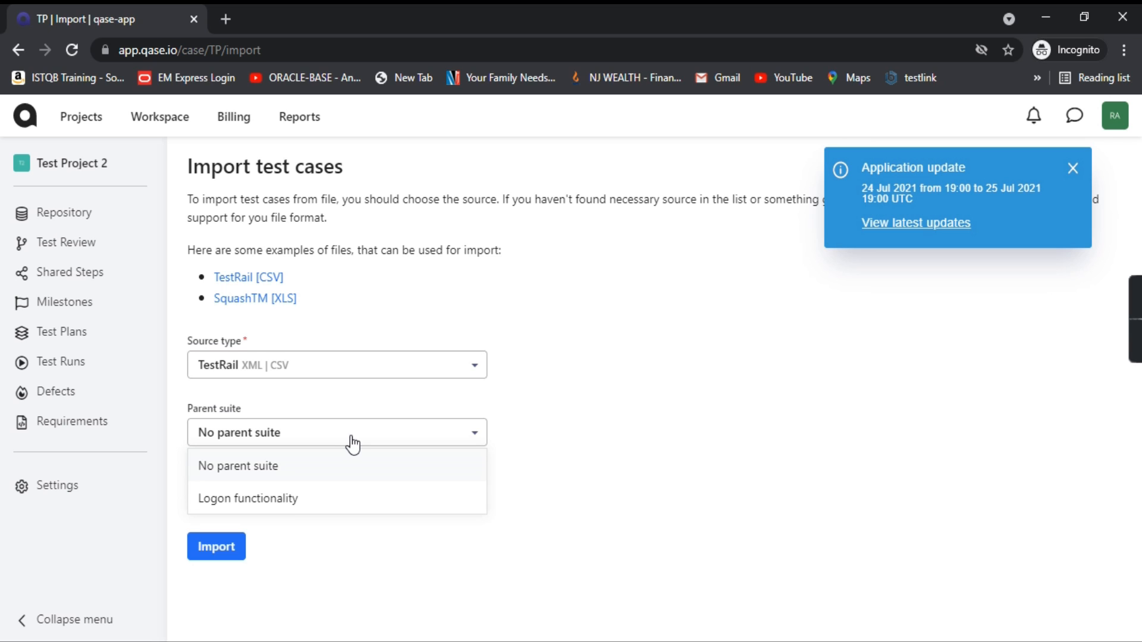
click(276, 502)
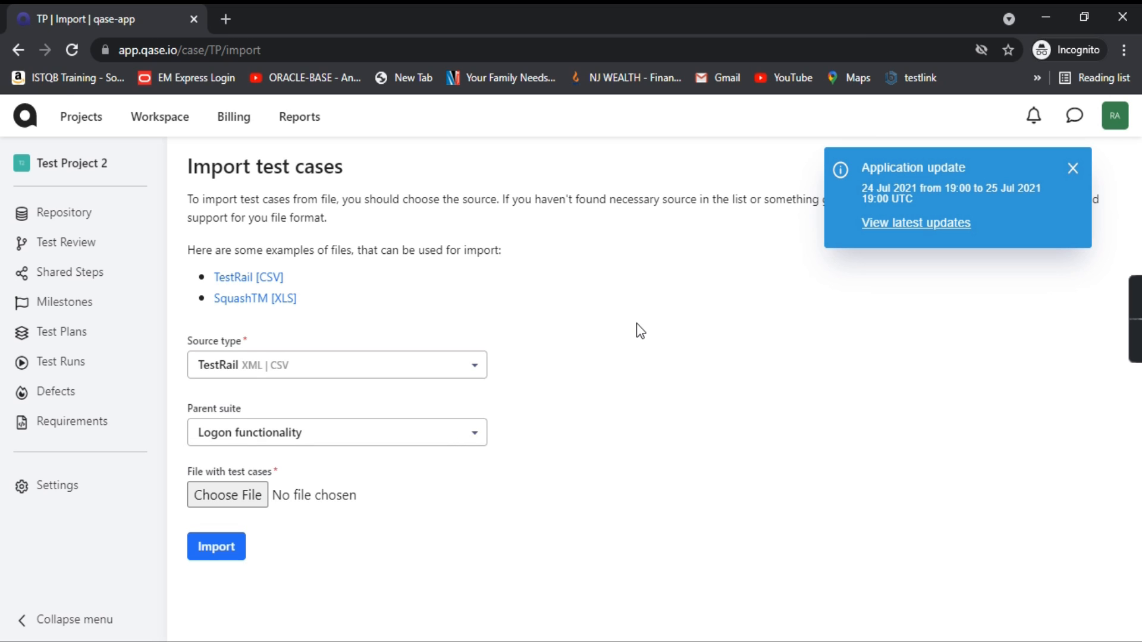
click(238, 507)
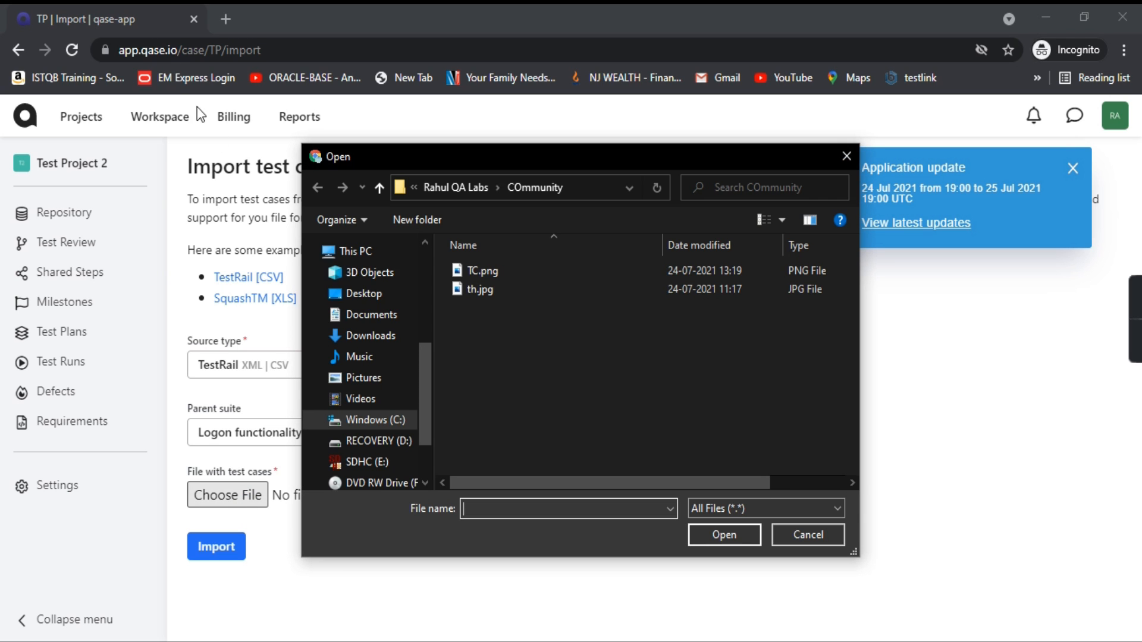
click(382, 341)
click(473, 294)
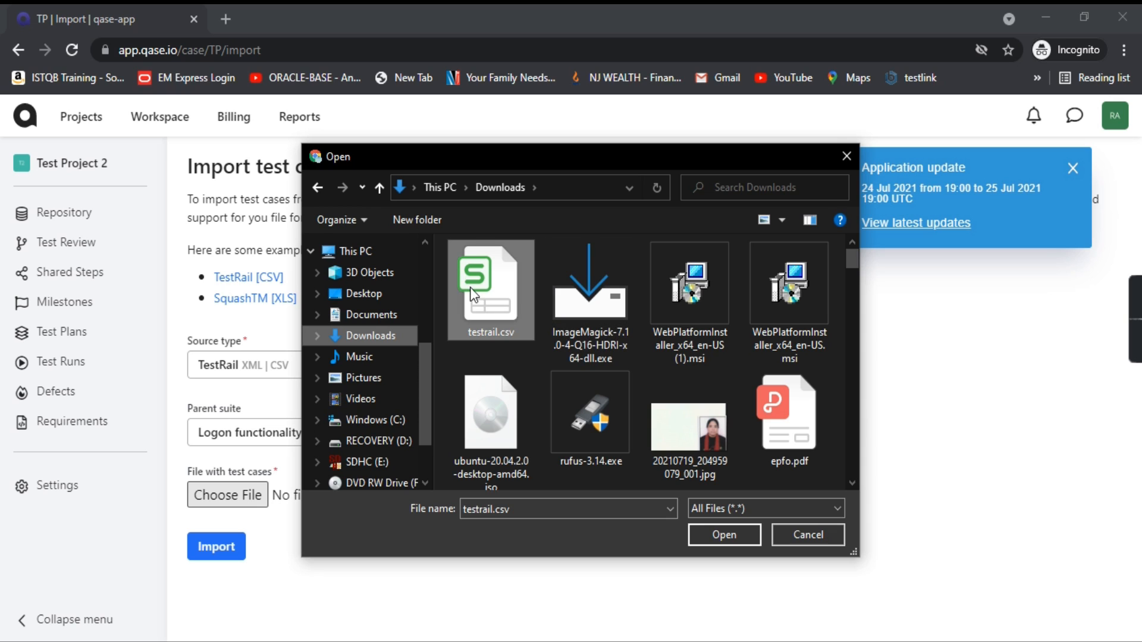
click(724, 535)
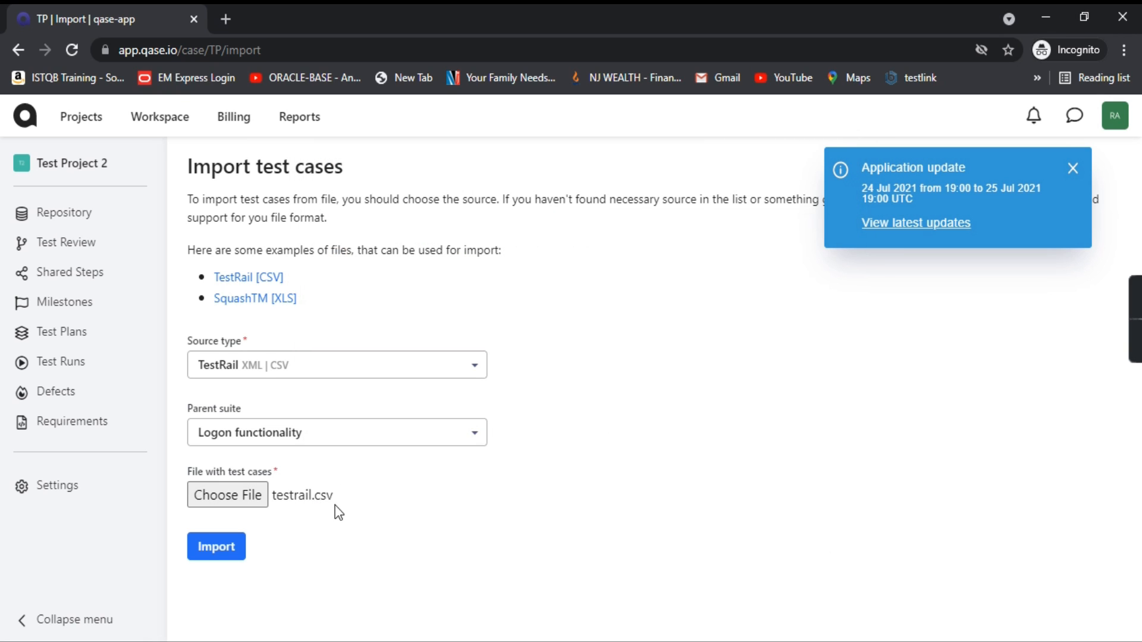
click(233, 557)
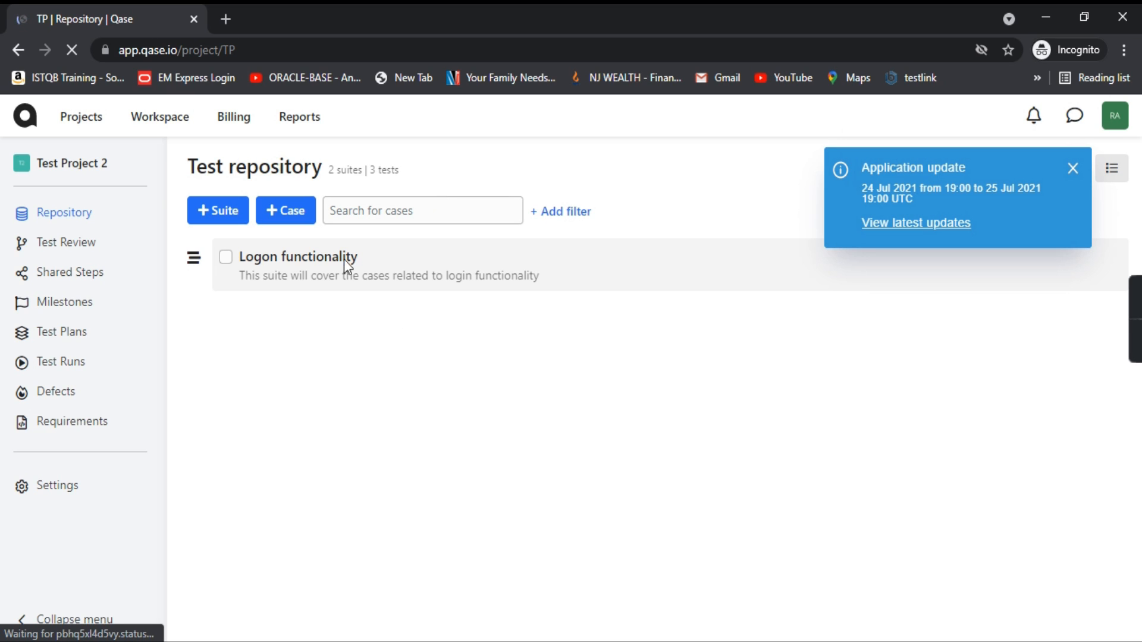
Step: Expand Logon functionality to reveal the imported Section with First test case and Second test case
click(373, 258)
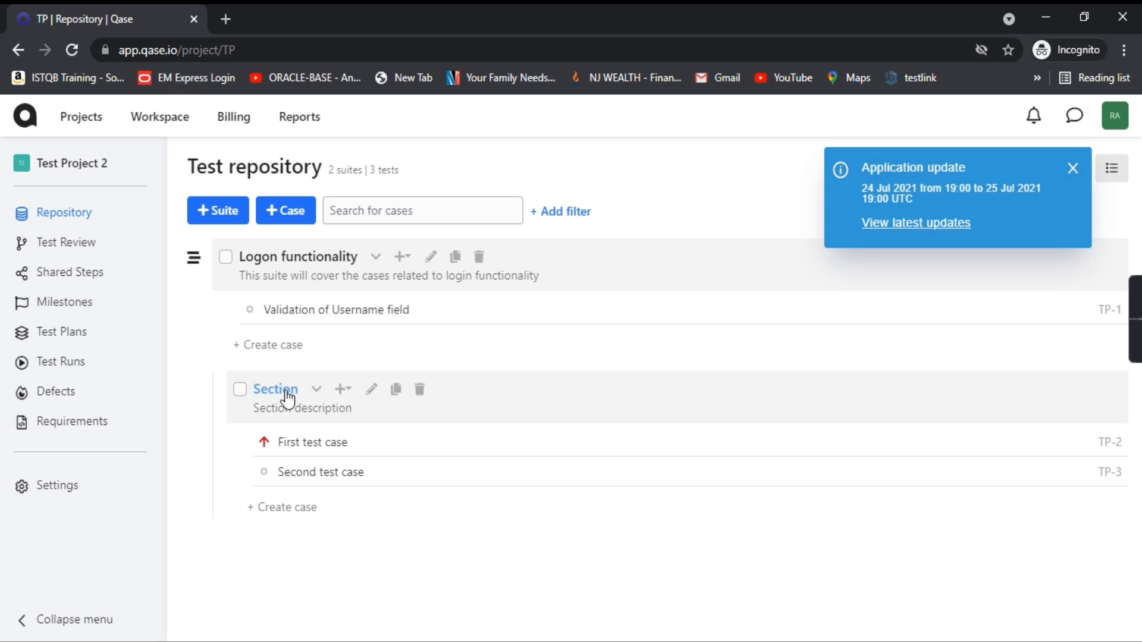
Step: Reopen Import test cases and browse the Source type list, leaving it on Qase.io
click(1073, 169)
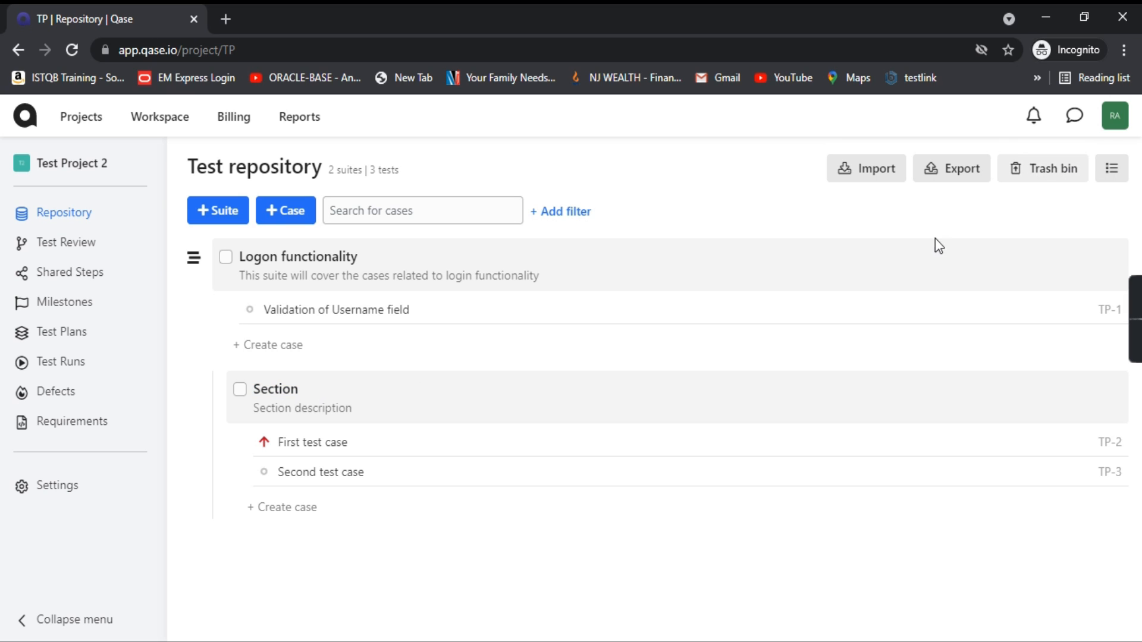
click(861, 178)
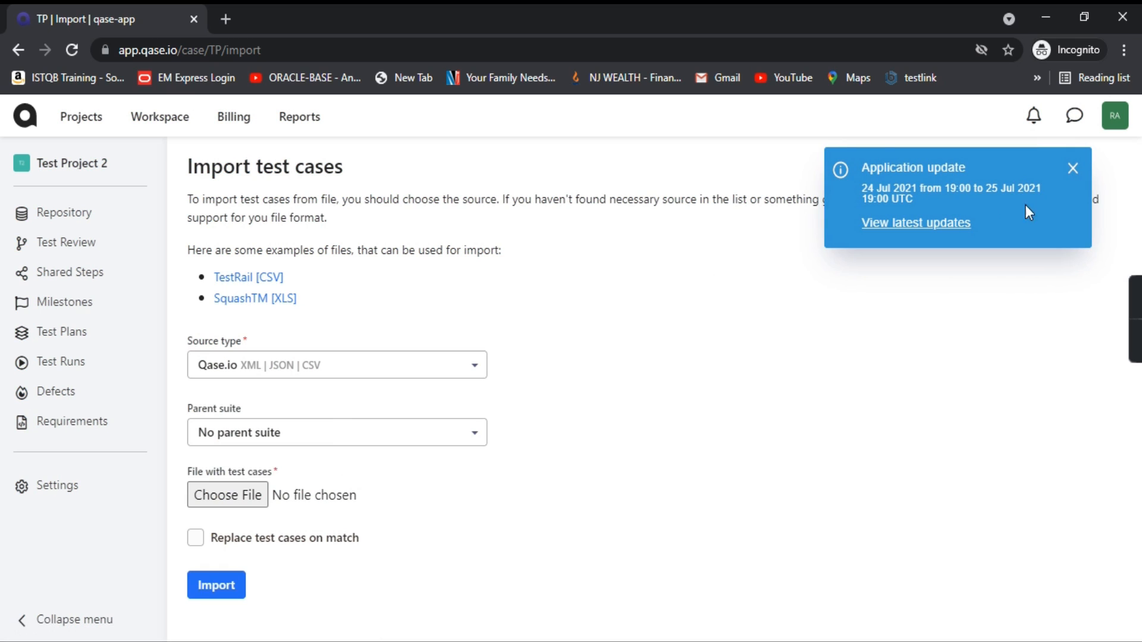
click(1073, 168)
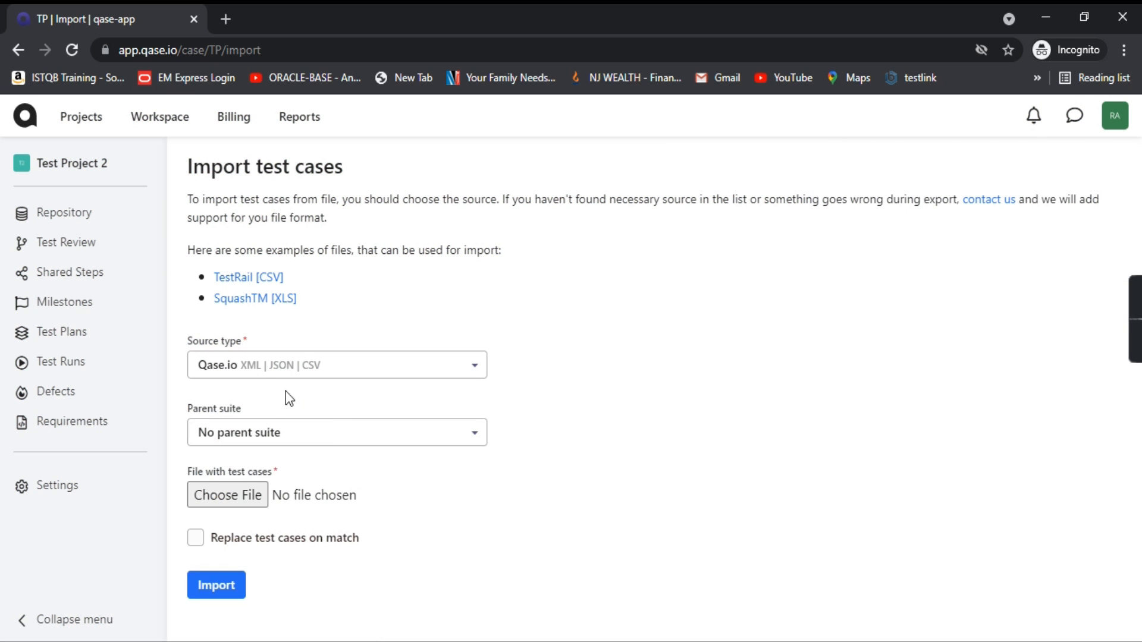
click(476, 369)
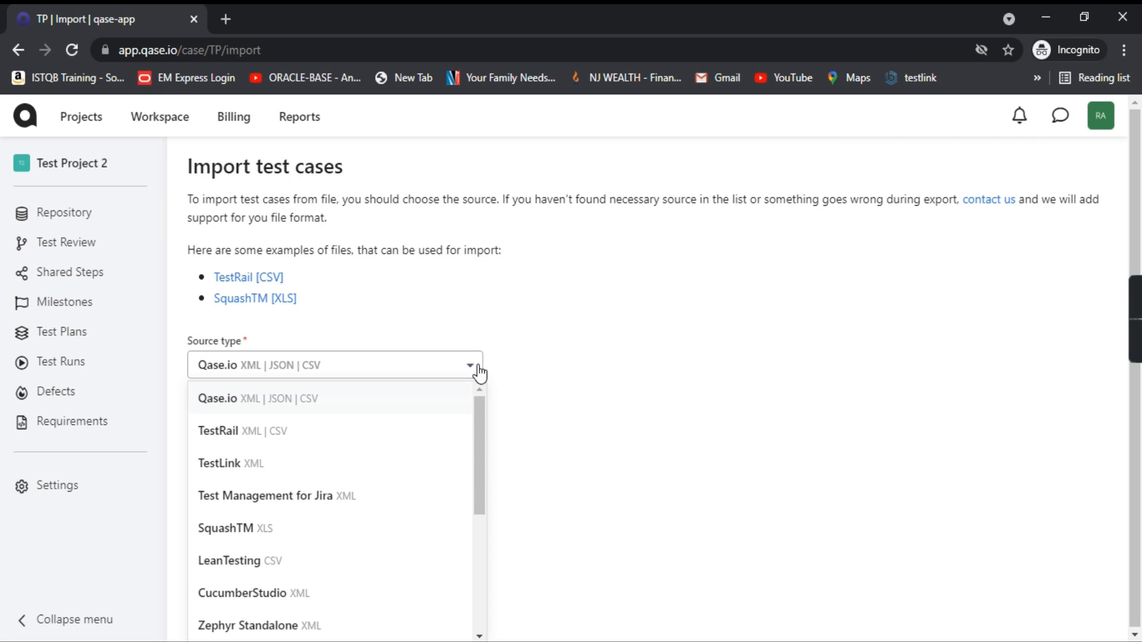
drag(482, 477, 484, 577)
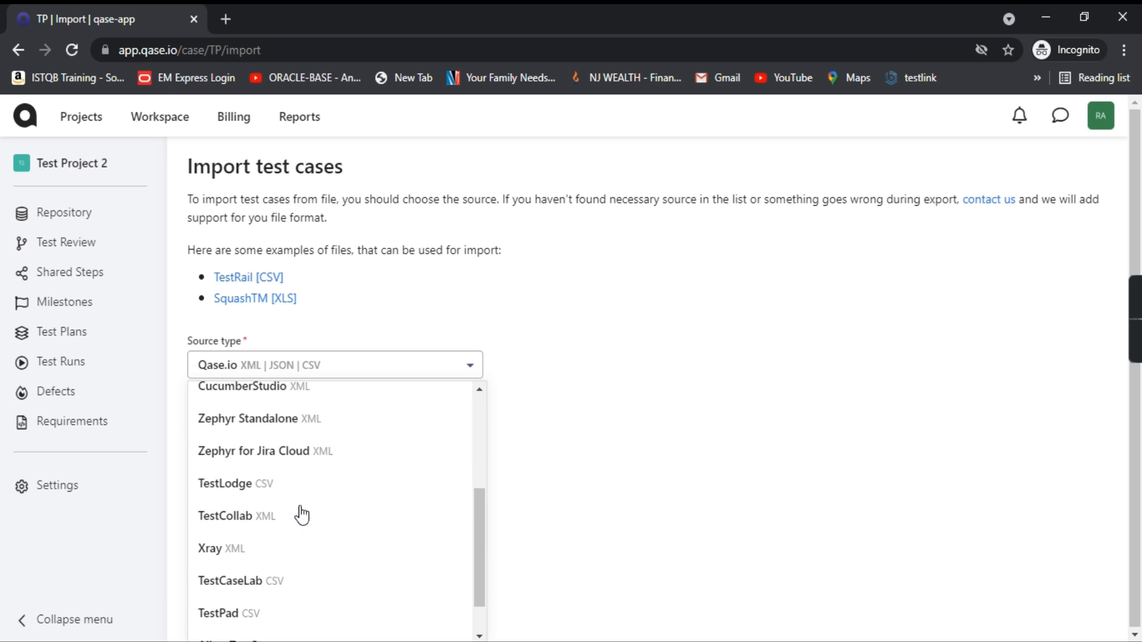
scroll(369, 545, down, 1)
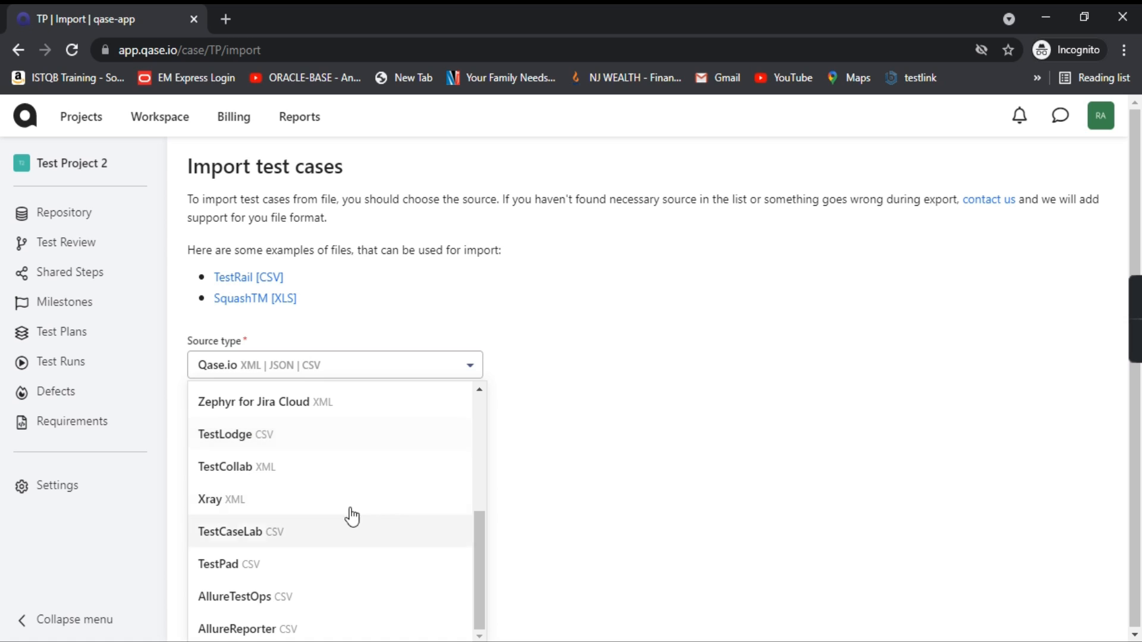
click(643, 428)
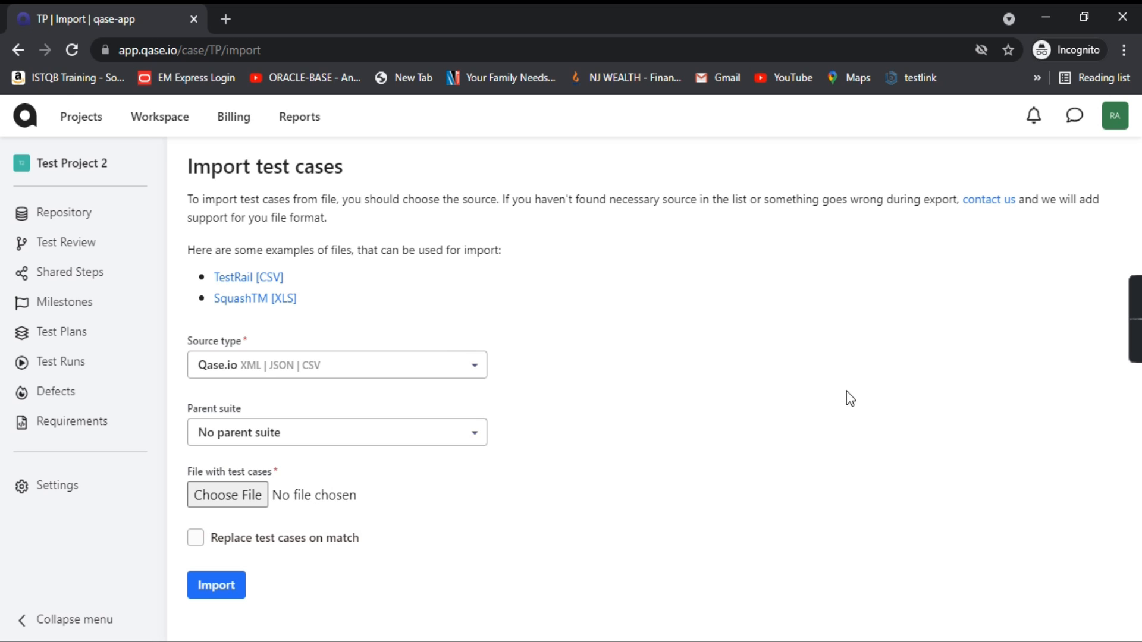
Step: Export the Logon functionality suite in XML format and open the downloaded TP-2021-07-24.xml
click(18, 50)
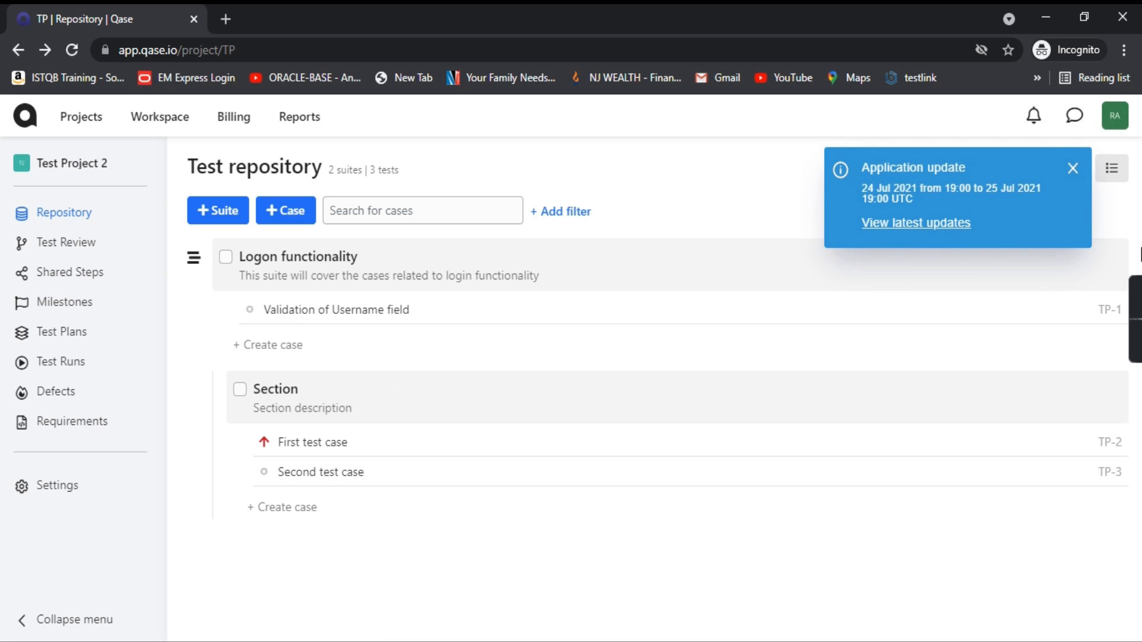
click(1077, 172)
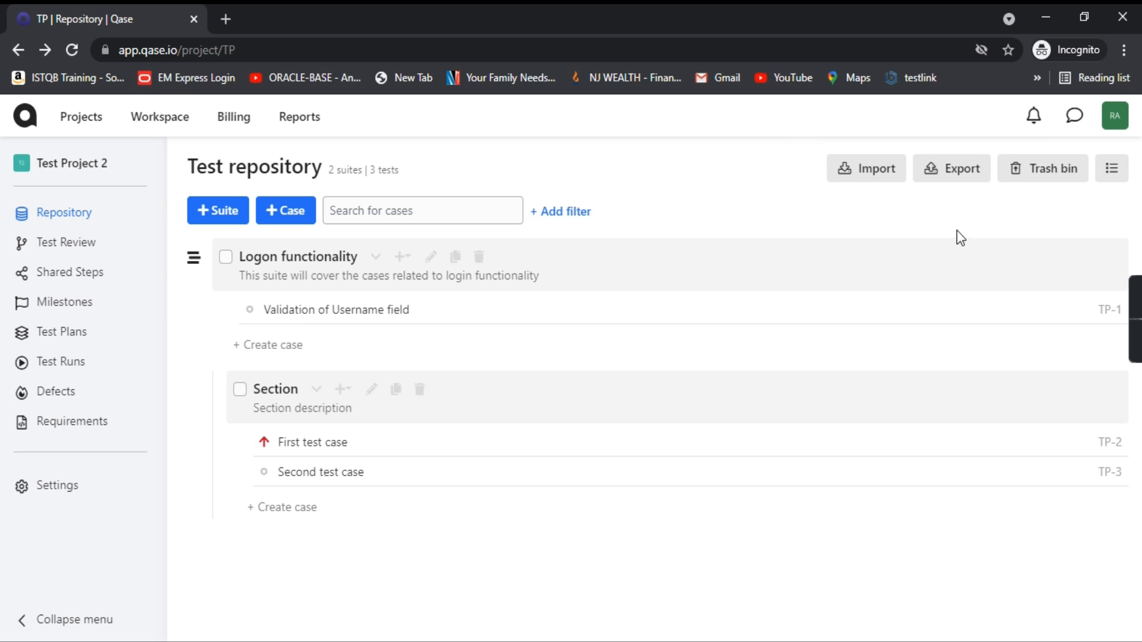
click(964, 173)
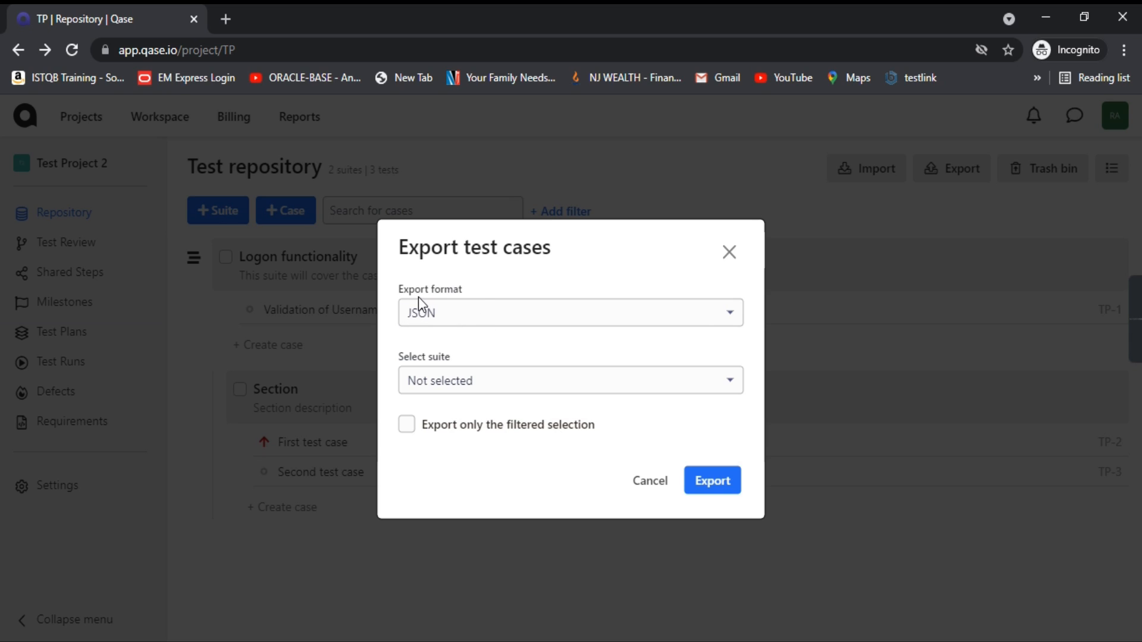
click(557, 281)
click(555, 314)
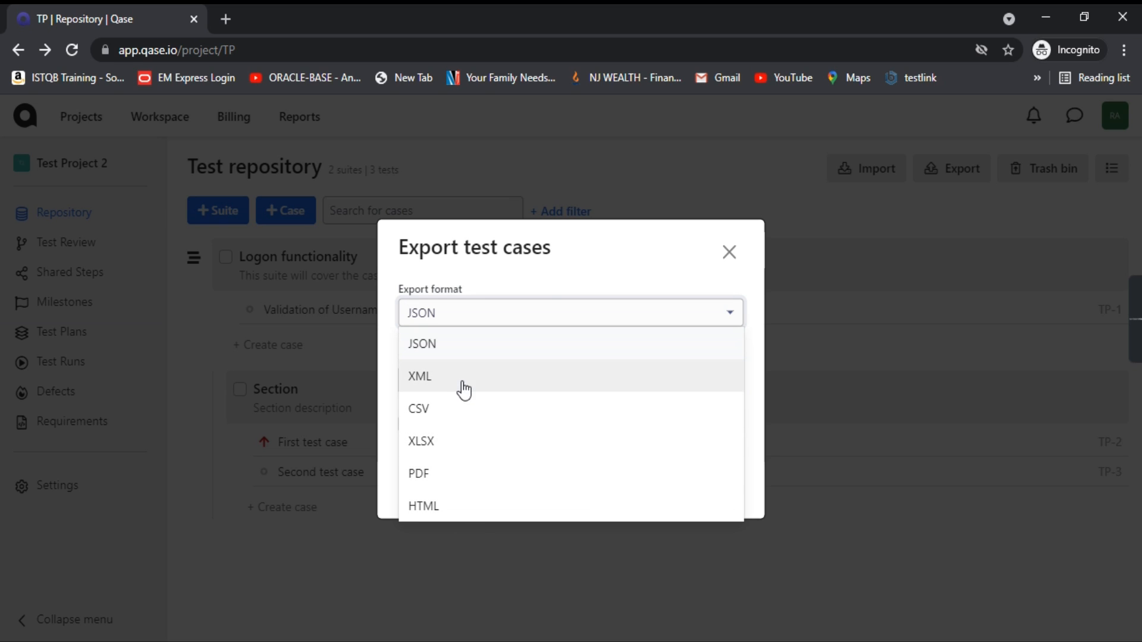
click(434, 385)
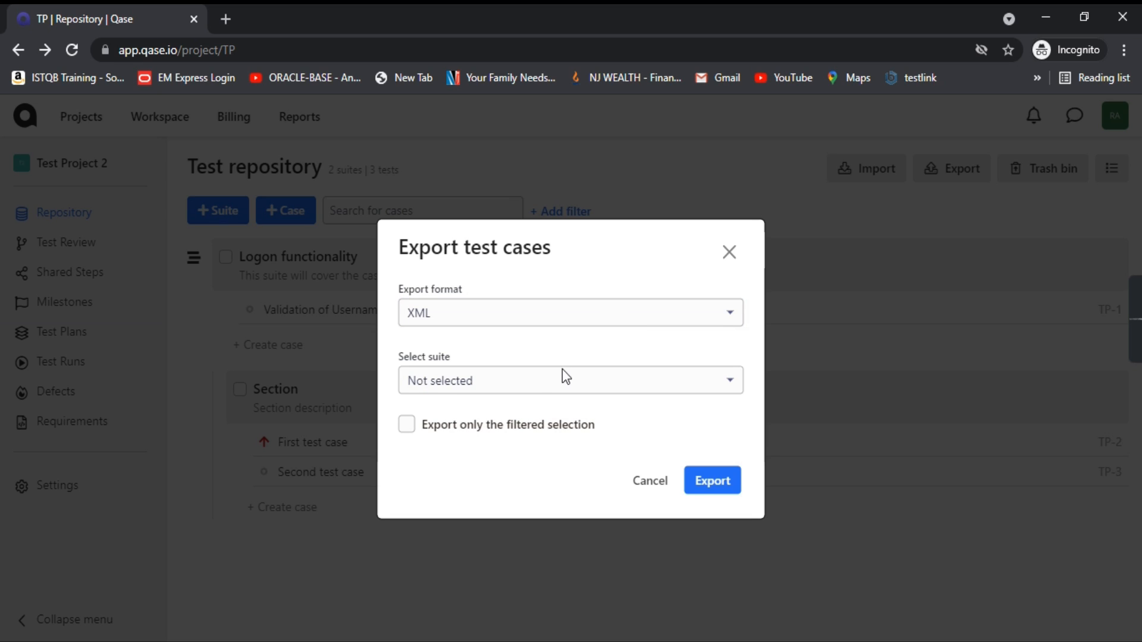
click(492, 396)
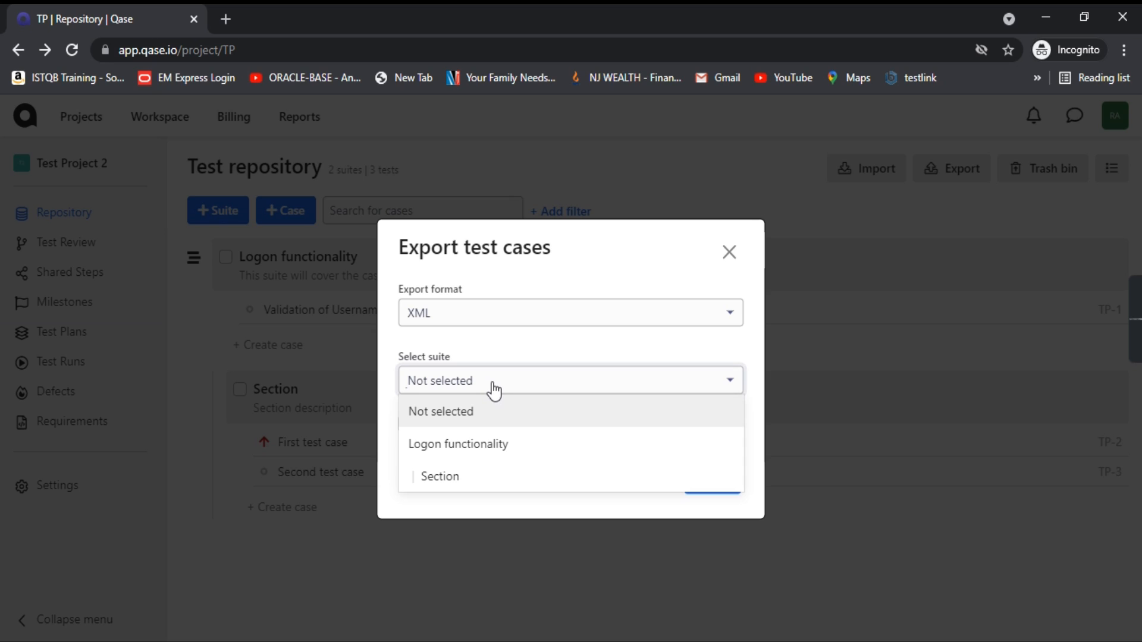
click(521, 449)
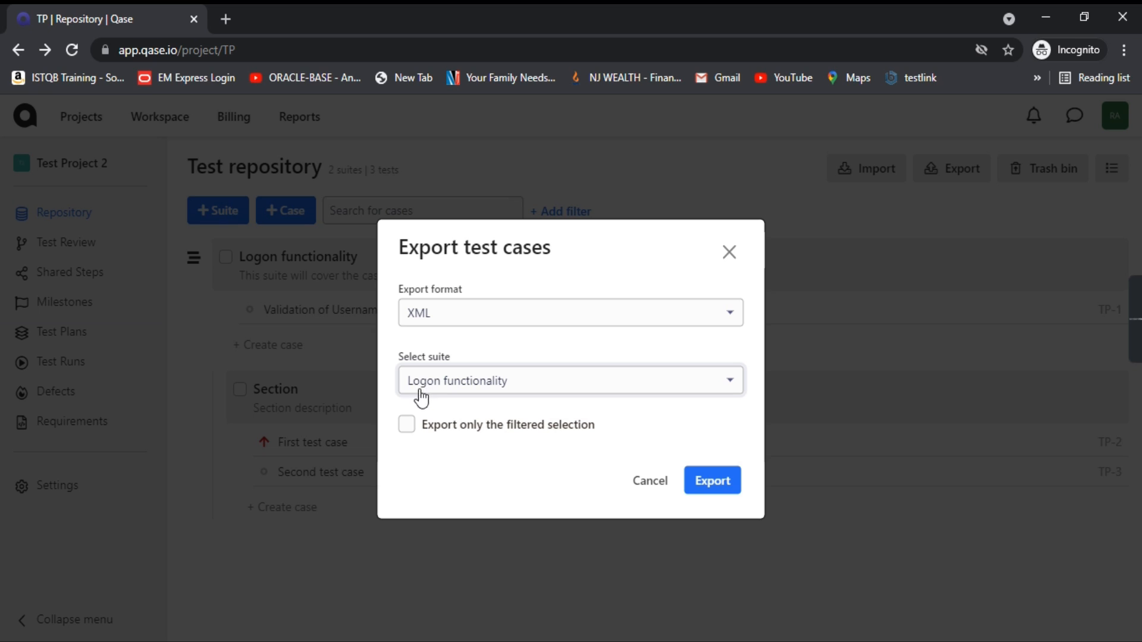
click(721, 479)
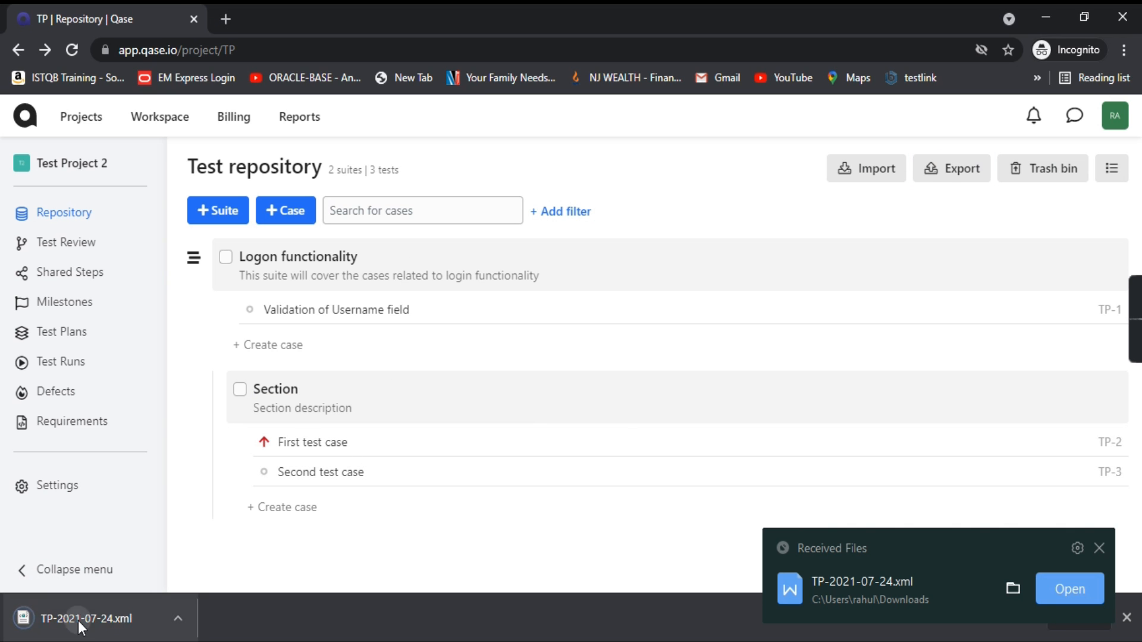
click(77, 620)
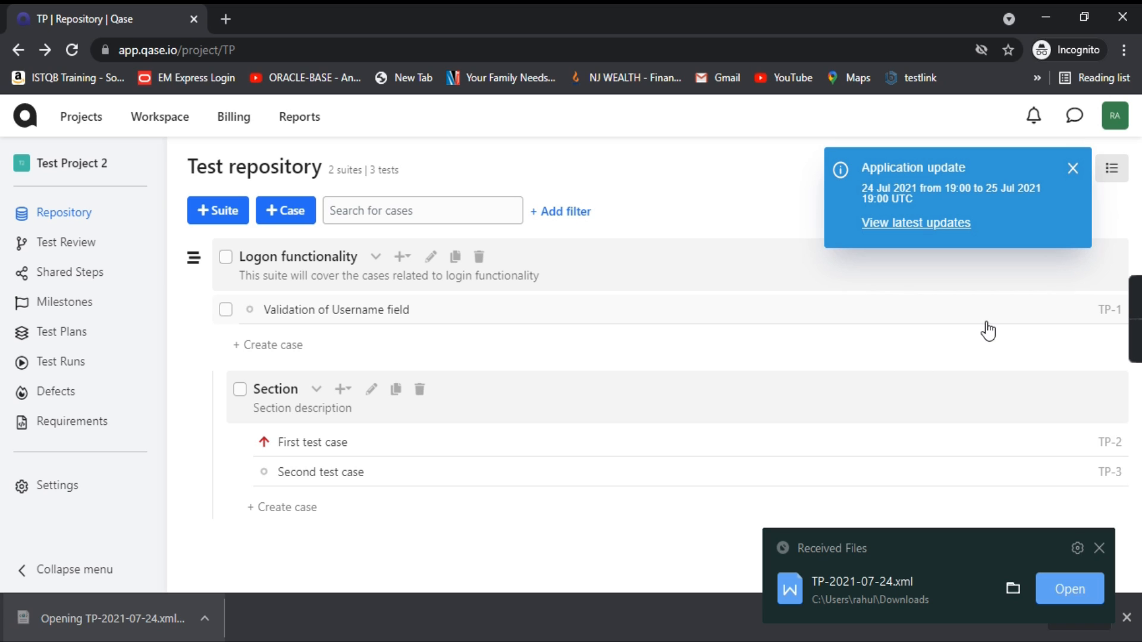
Step: Dismiss the Received Files popup so TP-2021-07-24.xml displays in Internet Explorer
click(1100, 548)
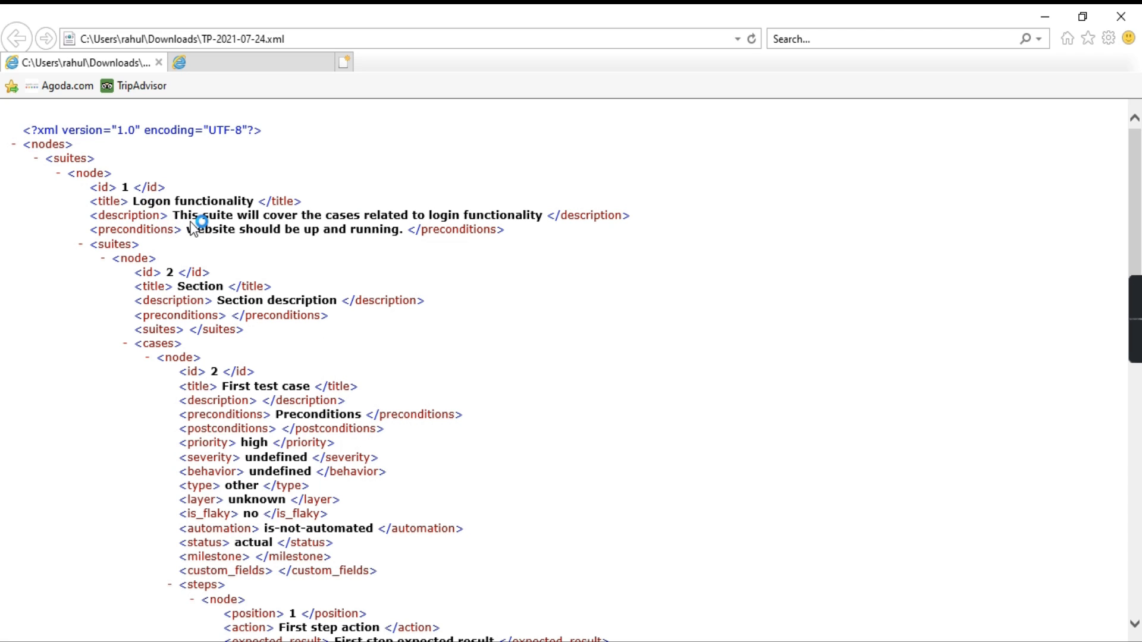
Step: Return to the TP-2021-07-24.xml tab and scroll through its cases, including Validation of Username field
click(309, 62)
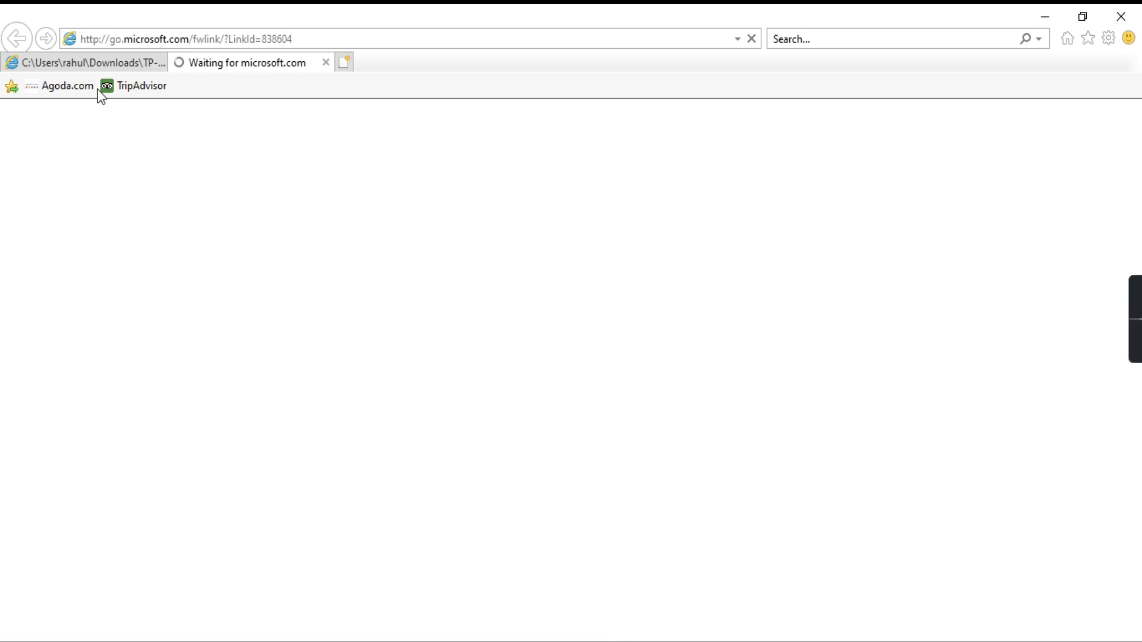
click(102, 58)
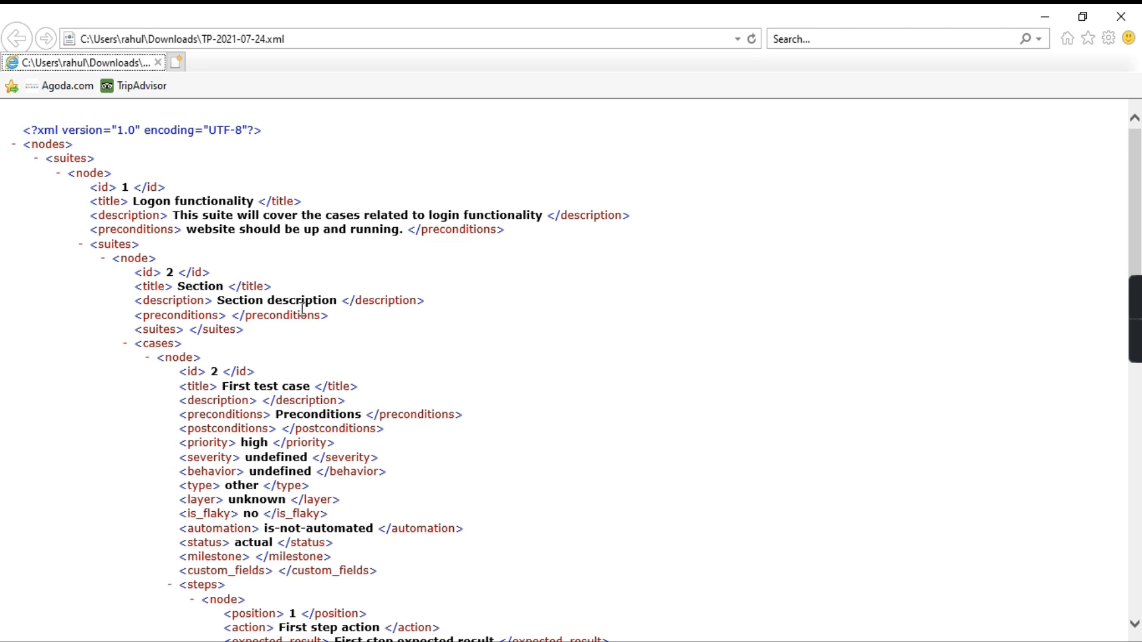
scroll(302, 310, down, 5)
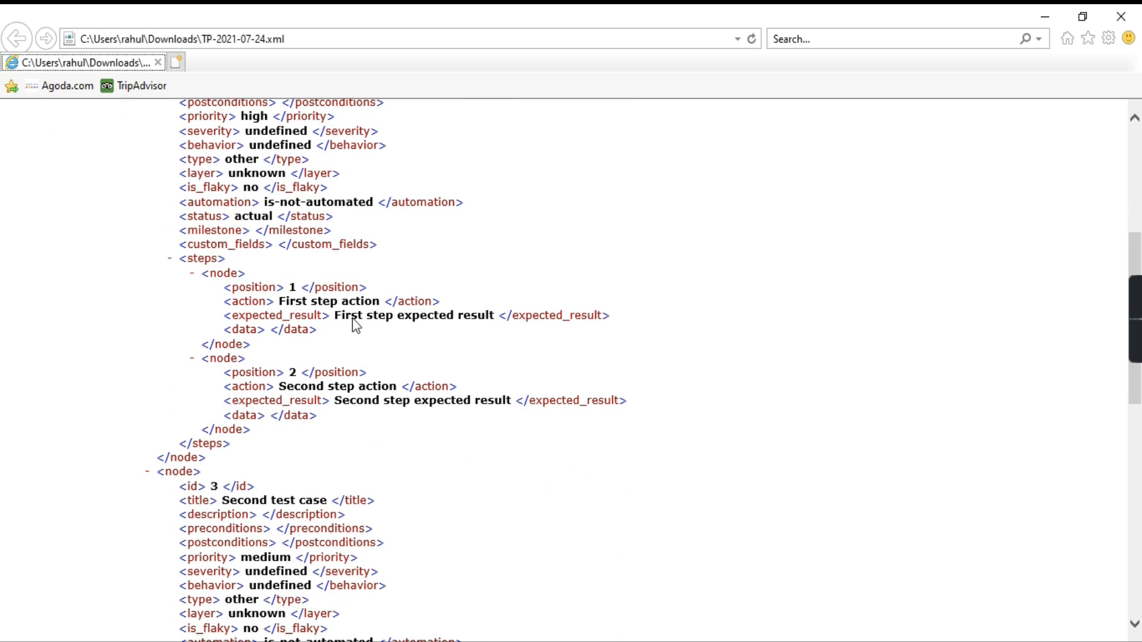
scroll(334, 323, down, 1)
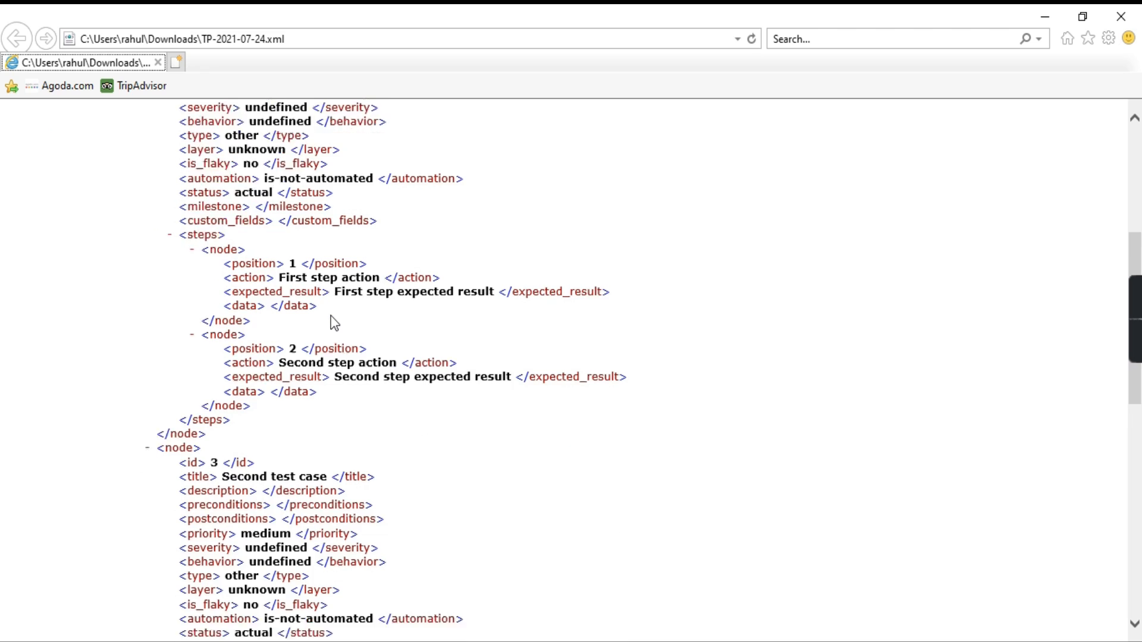
scroll(333, 323, down, 1)
scroll(329, 323, down, 3)
scroll(283, 345, down, 3)
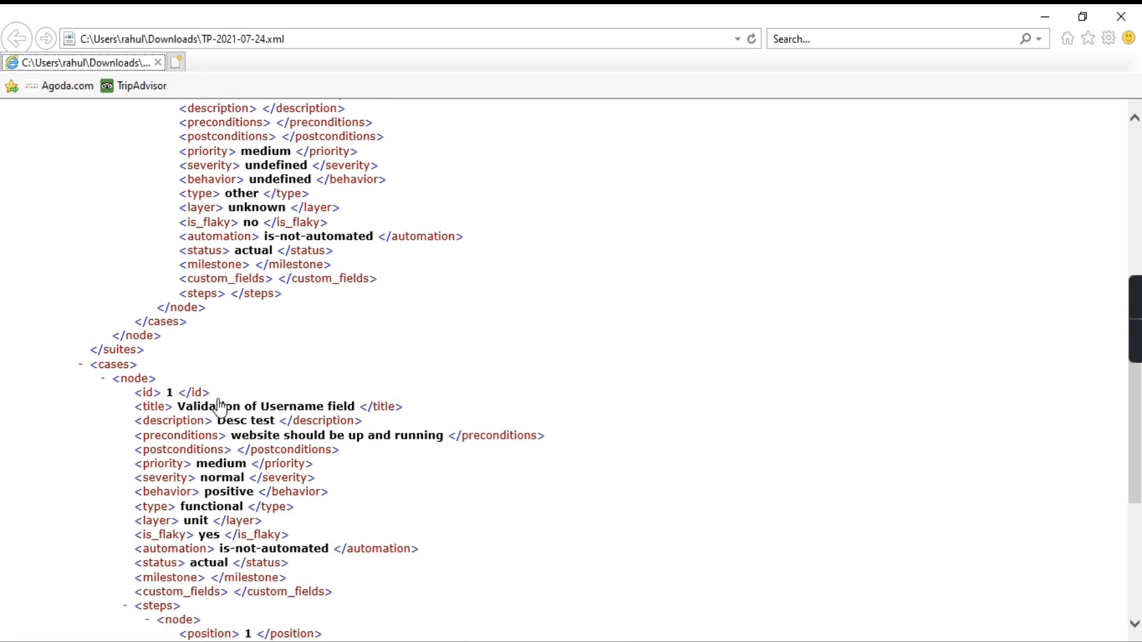
scroll(229, 407, down, 4)
scroll(274, 403, up, 3)
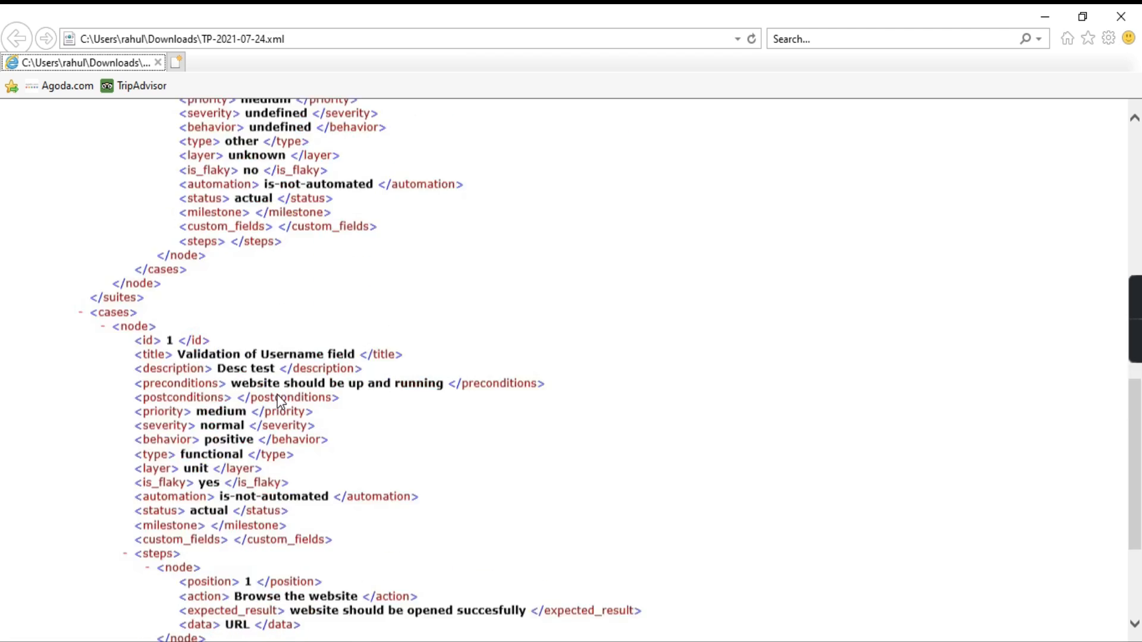
scroll(280, 403, up, 5)
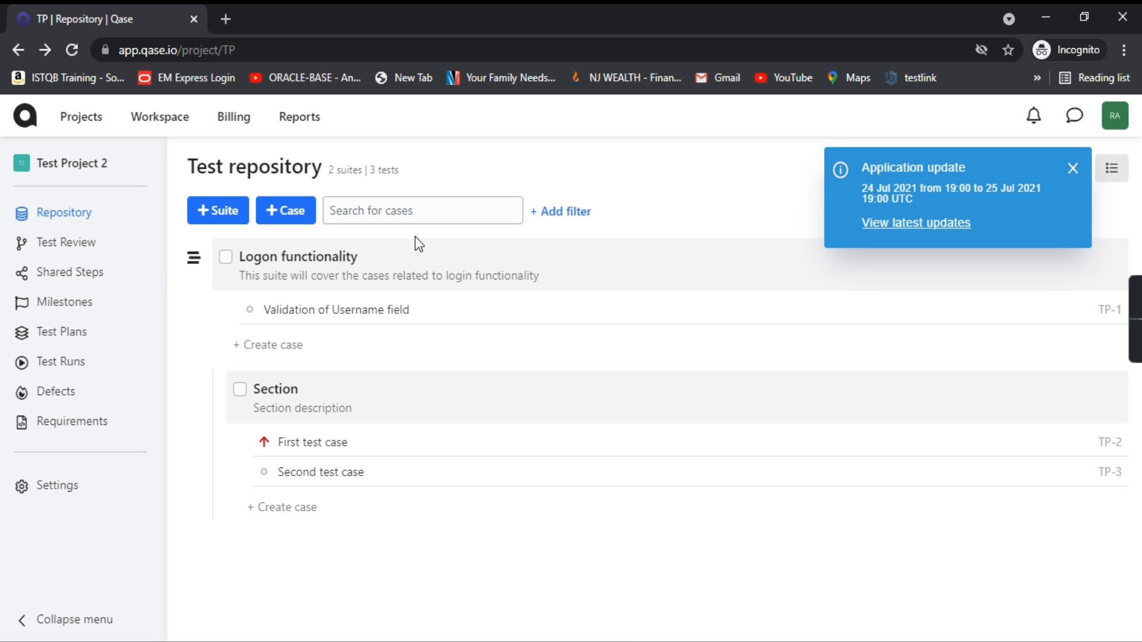
Step: Export the Logon functionality suite as PDF with cases sorted by test case ID
click(1074, 170)
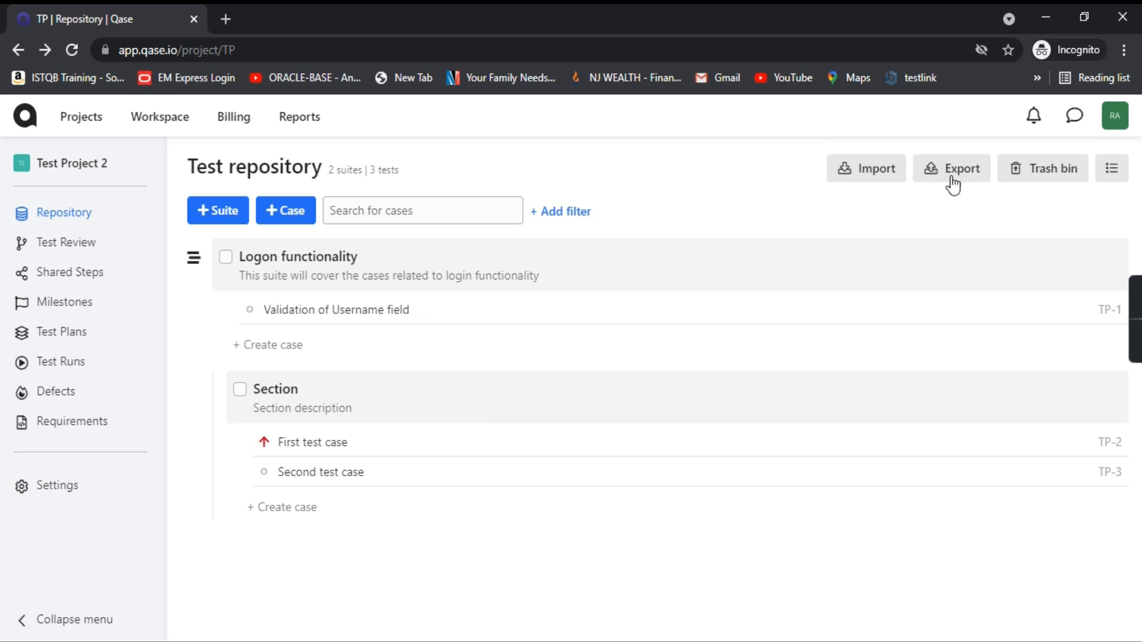
click(954, 171)
click(564, 315)
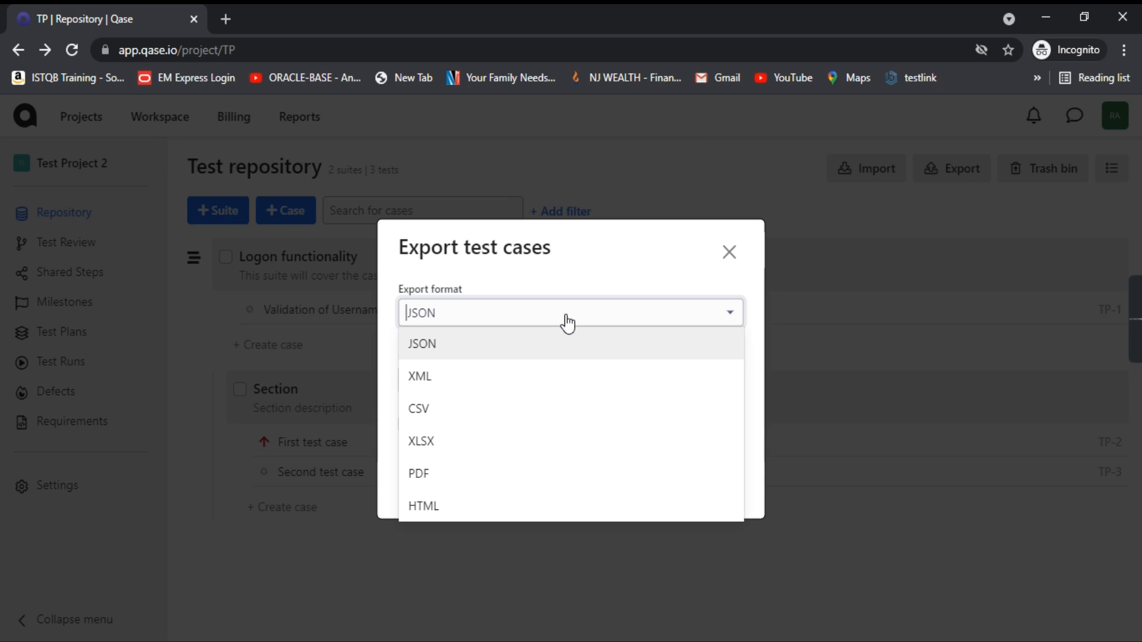
click(434, 481)
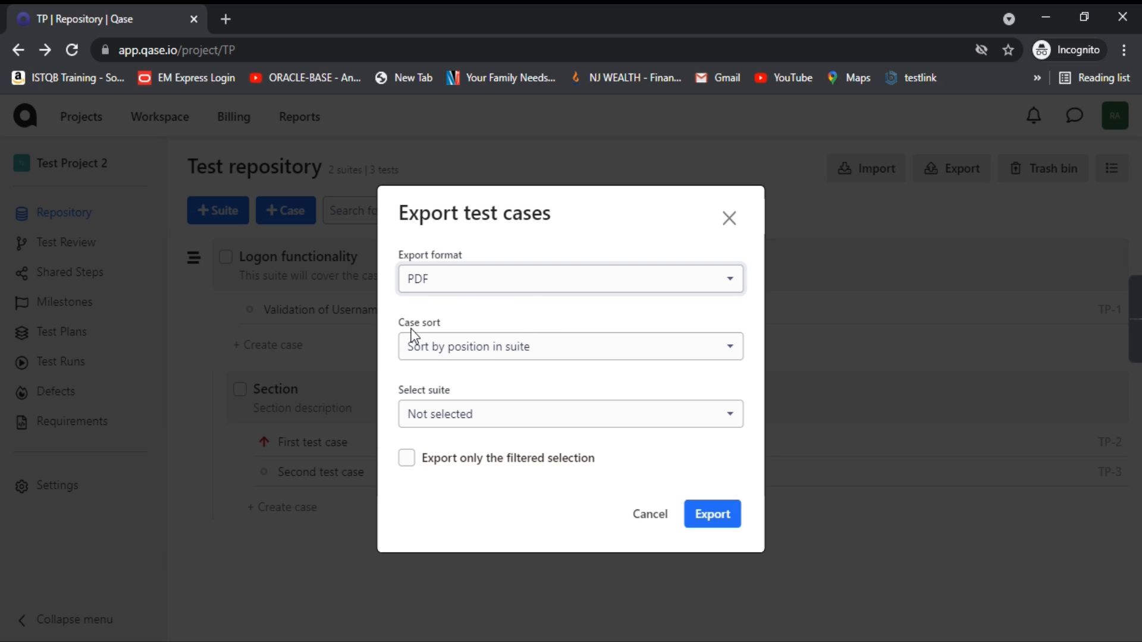
click(522, 361)
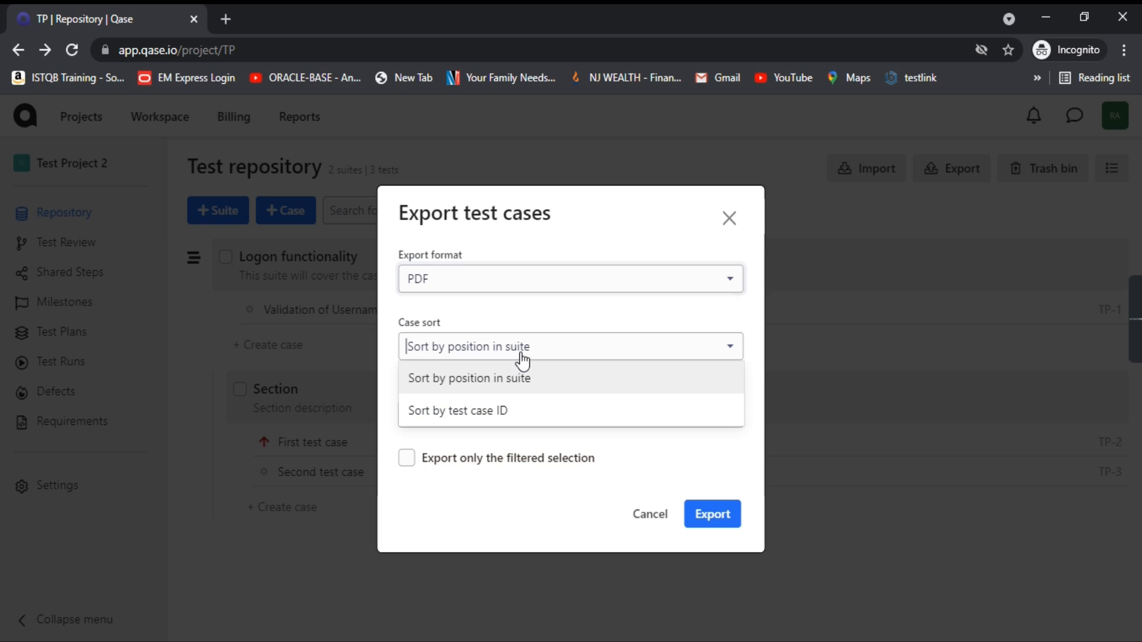
click(502, 414)
click(519, 416)
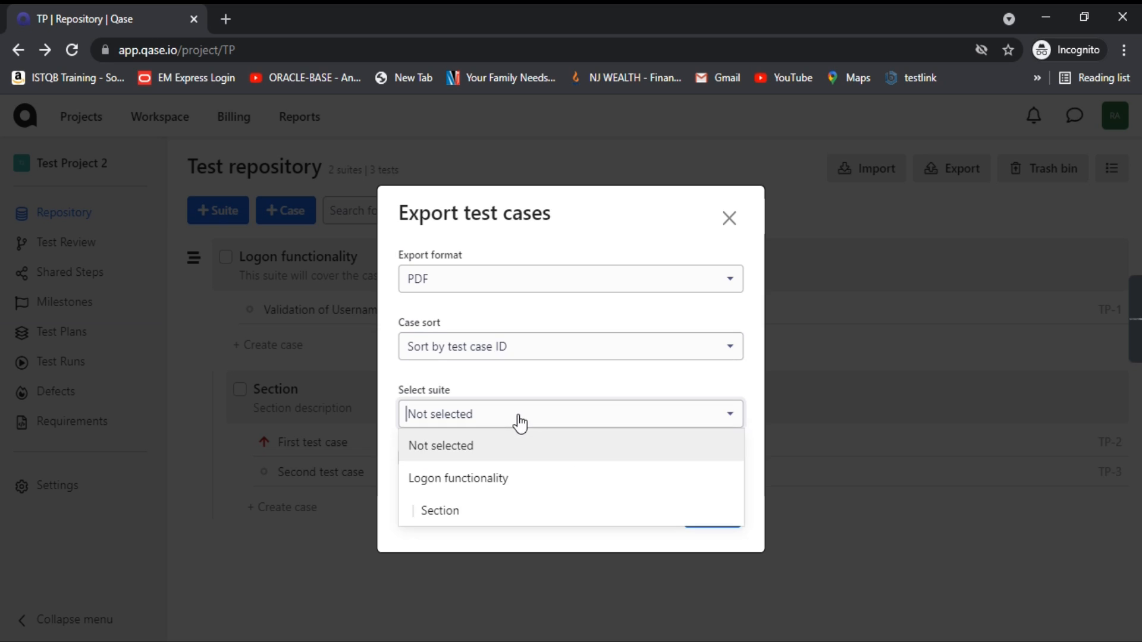
click(497, 483)
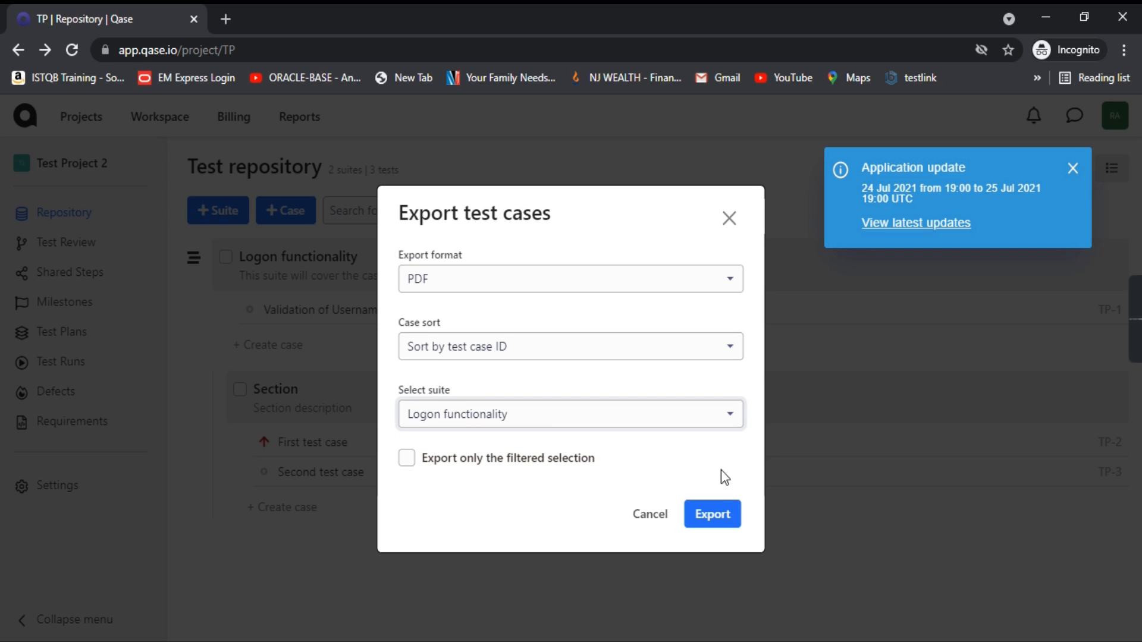
click(711, 518)
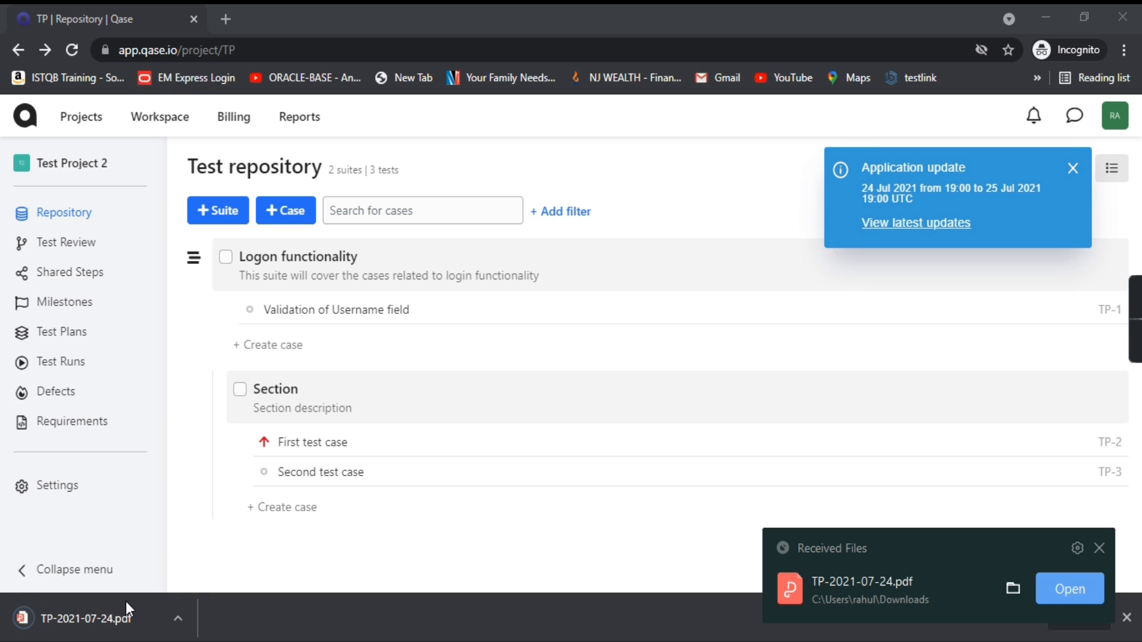
Step: Open TP-2021-07-24.pdf and inspect the Validation of Username field case on page 1
click(95, 629)
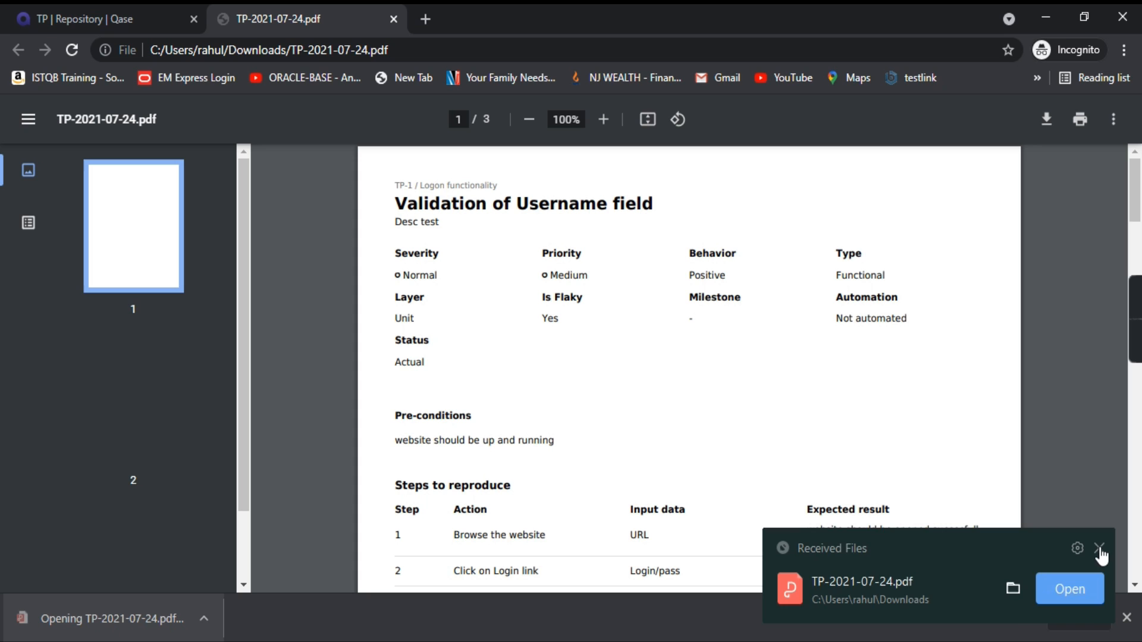
click(1099, 548)
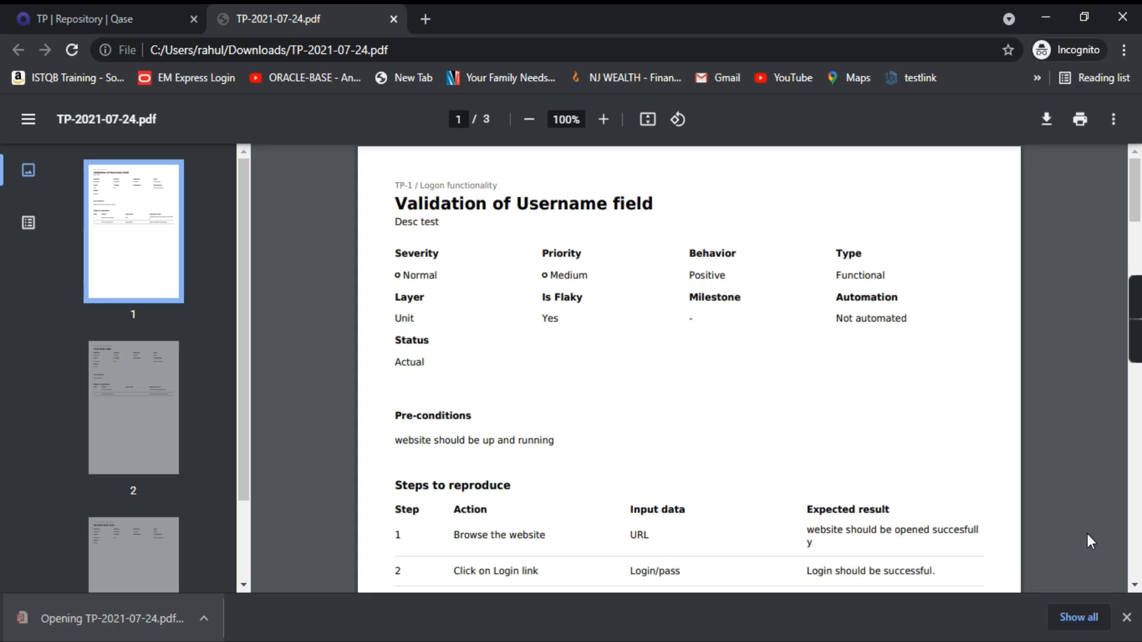
scroll(646, 420, down, 5)
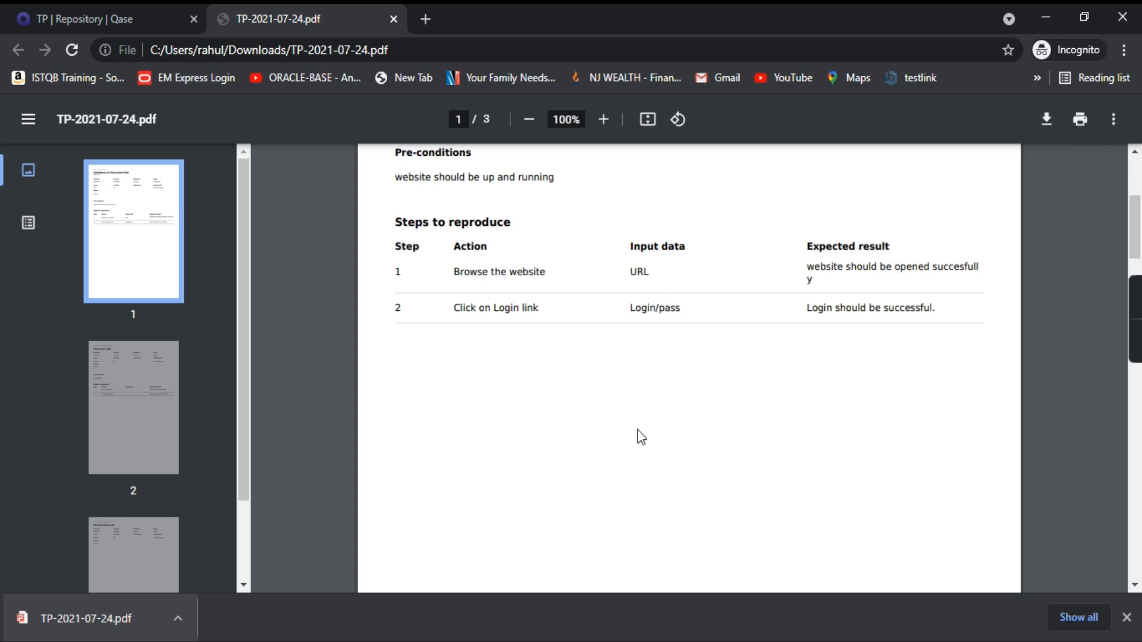
scroll(636, 446, up, 5)
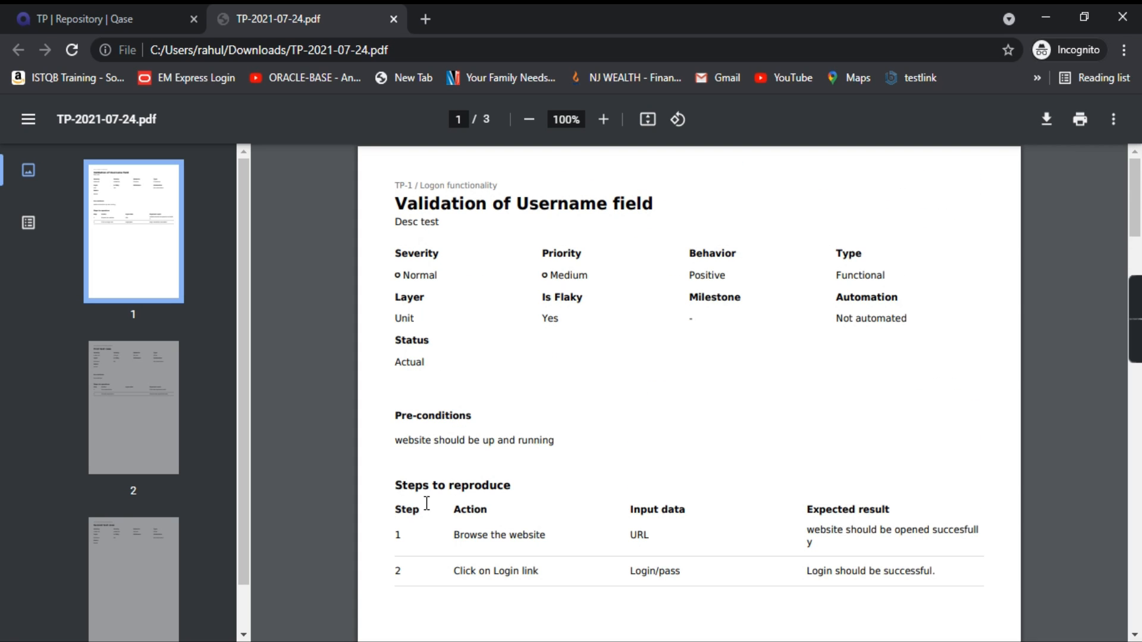
scroll(517, 400, down, 2)
scroll(515, 396, up, 2)
drag(395, 250, 898, 318)
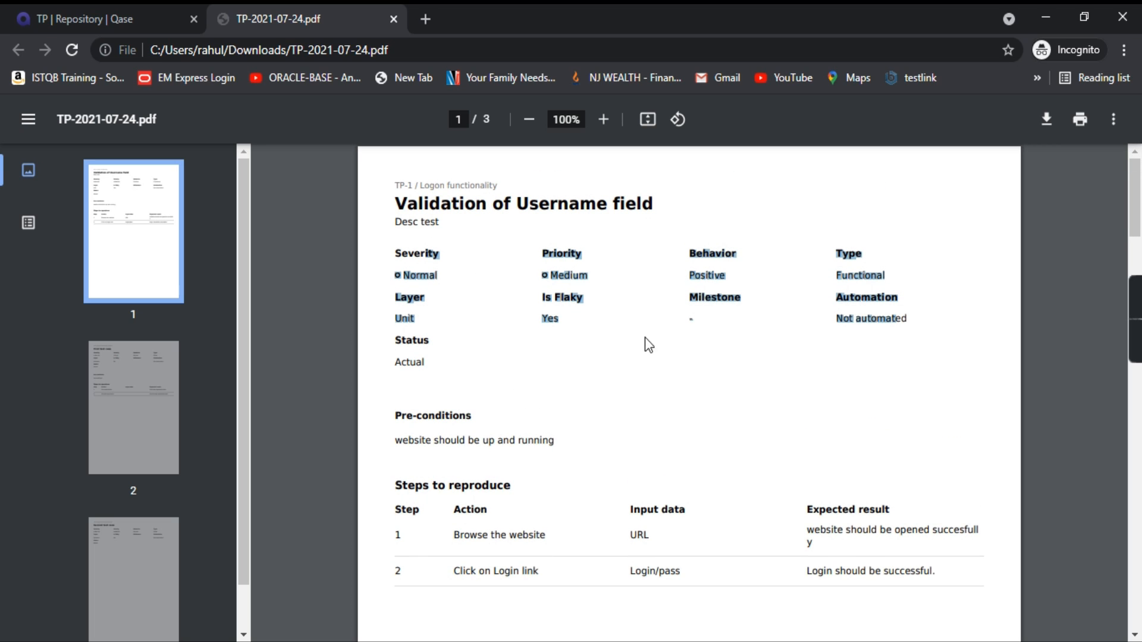
drag(394, 206, 652, 203)
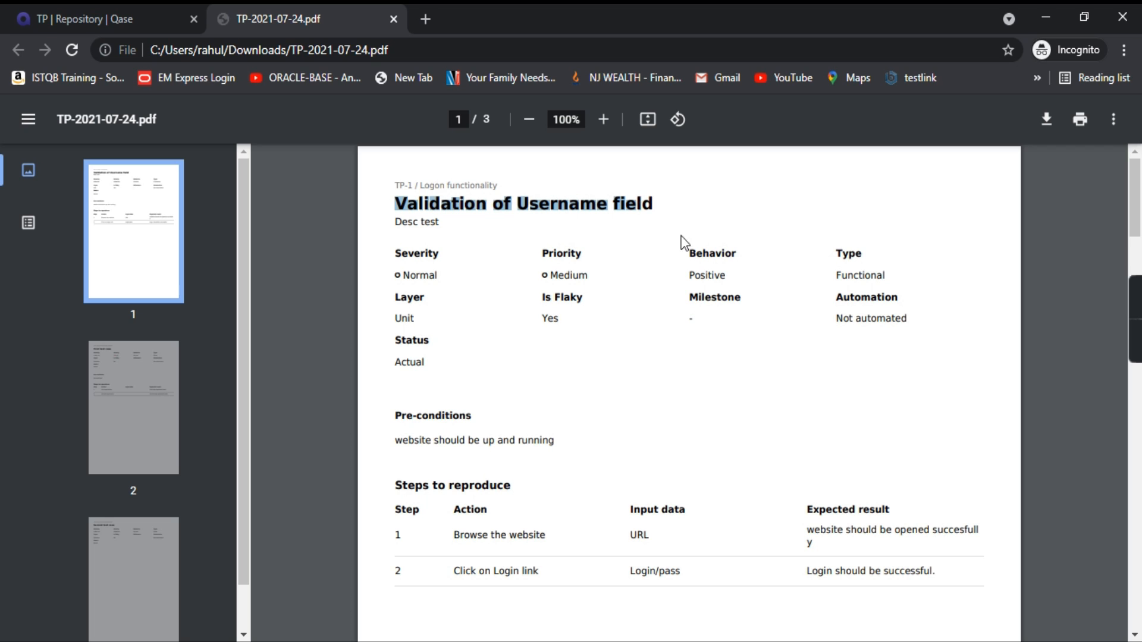
Step: Scroll through the remaining pages to the Second test case, then return to the Qase tab
scroll(607, 314, down, 10)
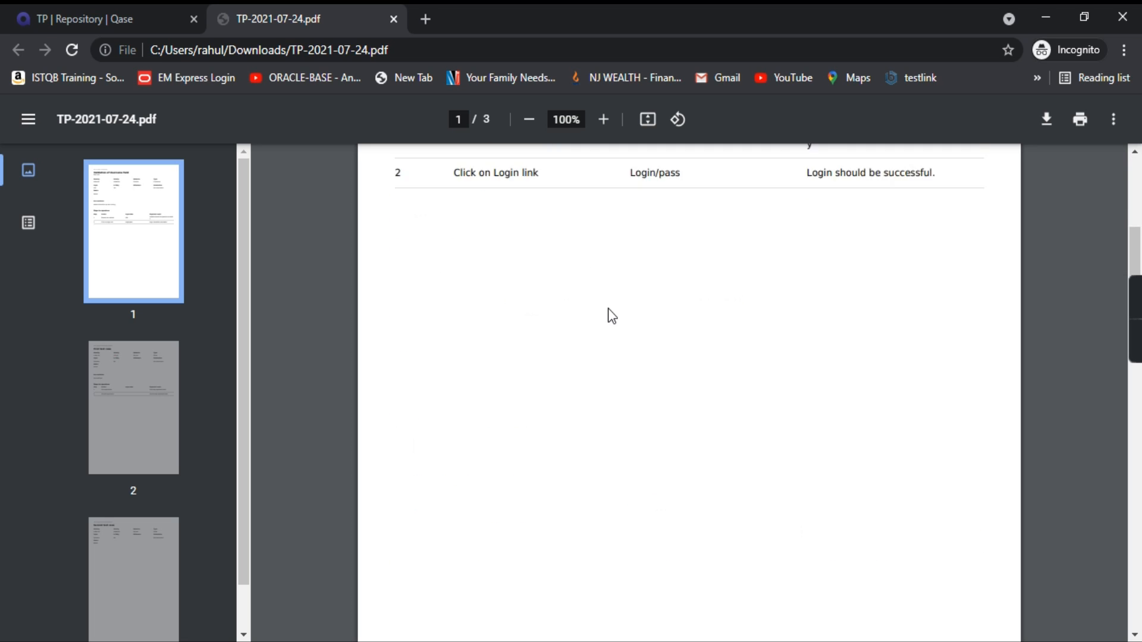
scroll(648, 331, down, 12)
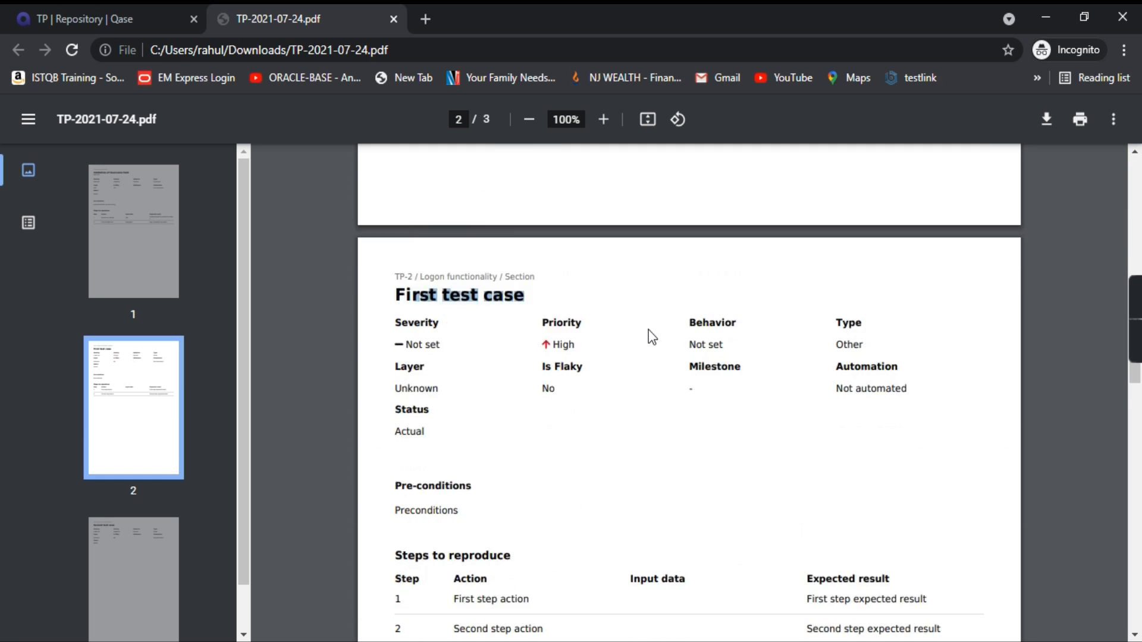
scroll(652, 337, down, 3)
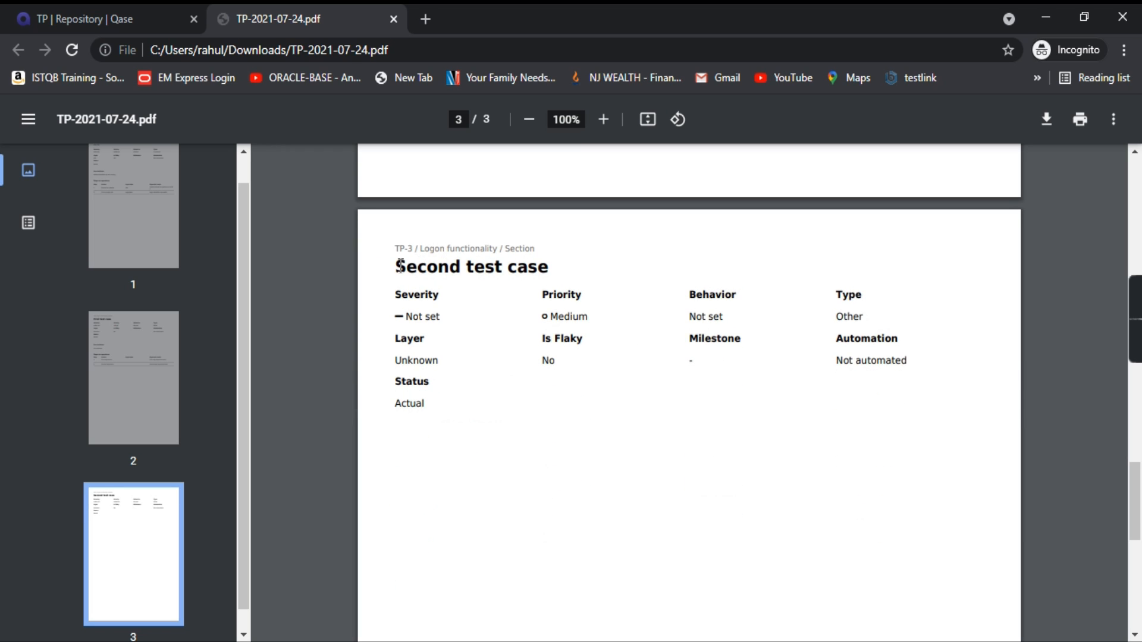
drag(401, 266, 496, 267)
scroll(605, 492, up, 20)
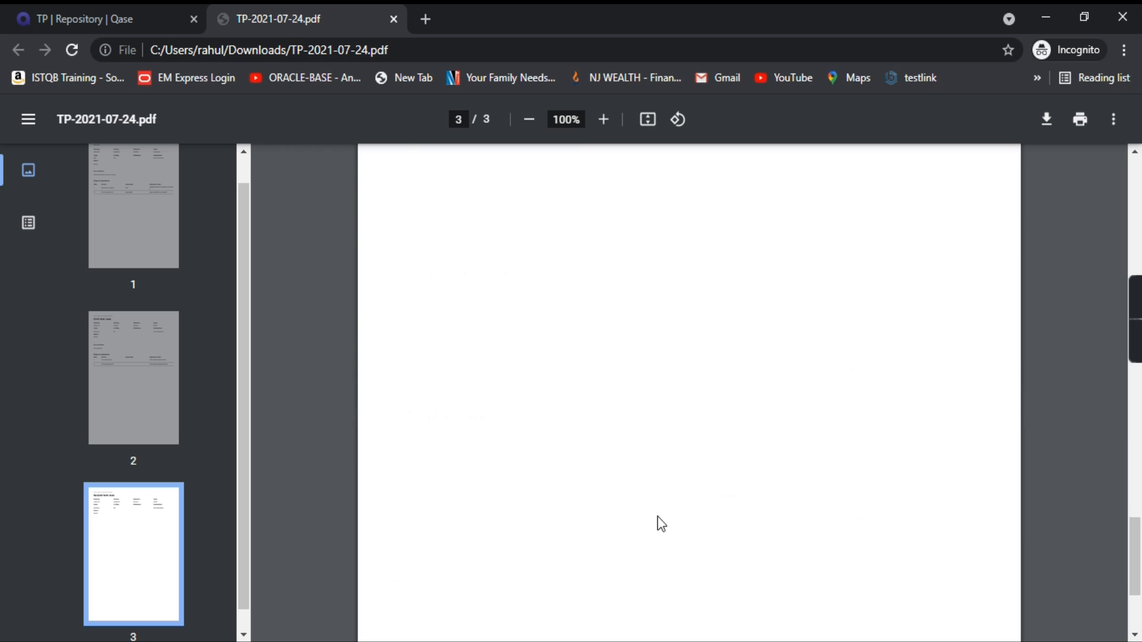
scroll(575, 476, up, 1)
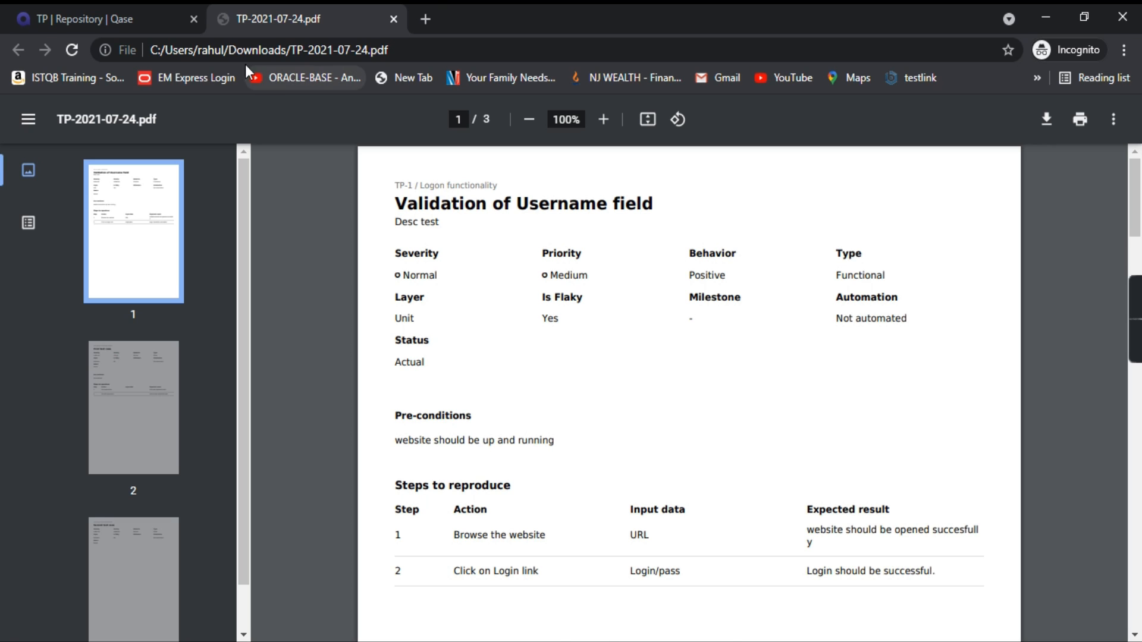
click(122, 21)
Step: Verify Test Project 2's trash bin shows no deleted cases, then go to Projects
click(1073, 169)
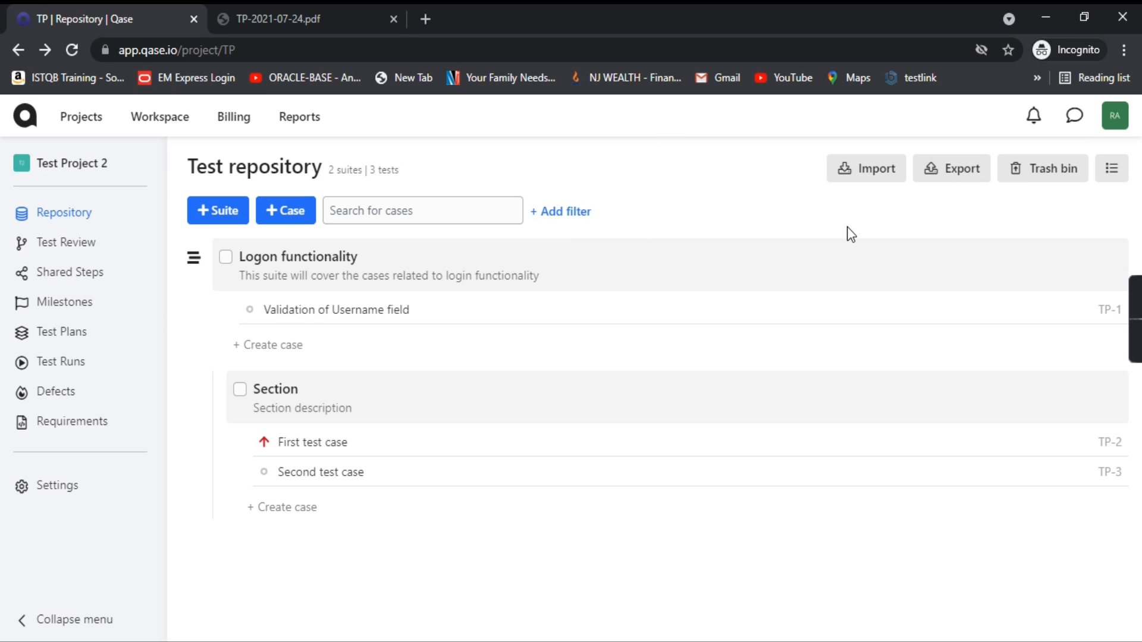
click(1049, 177)
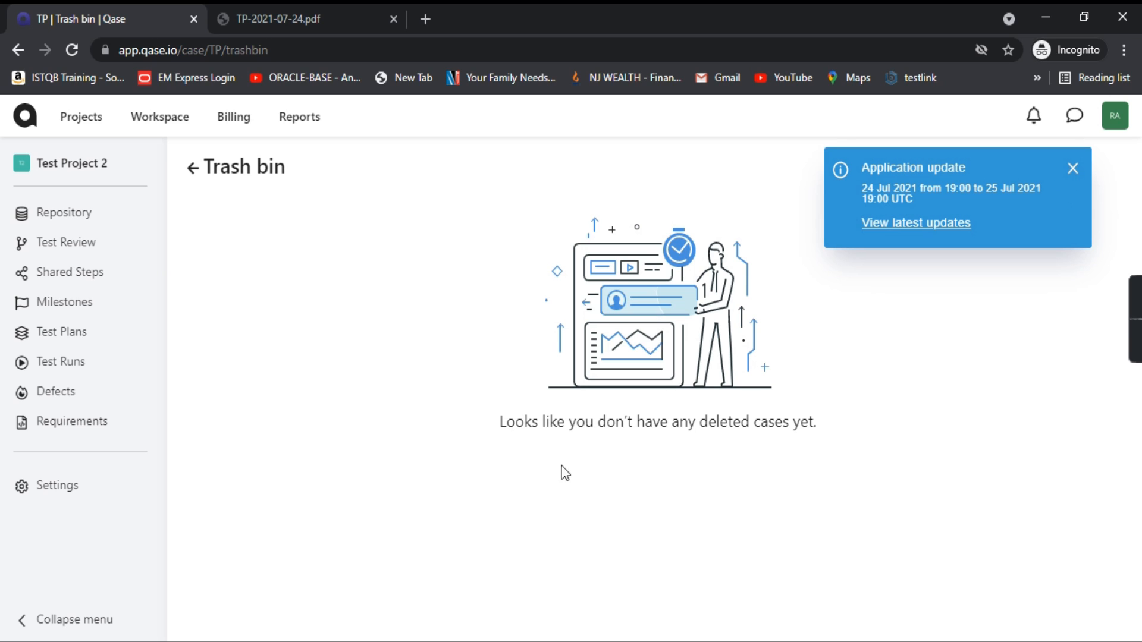
drag(545, 423, 821, 497)
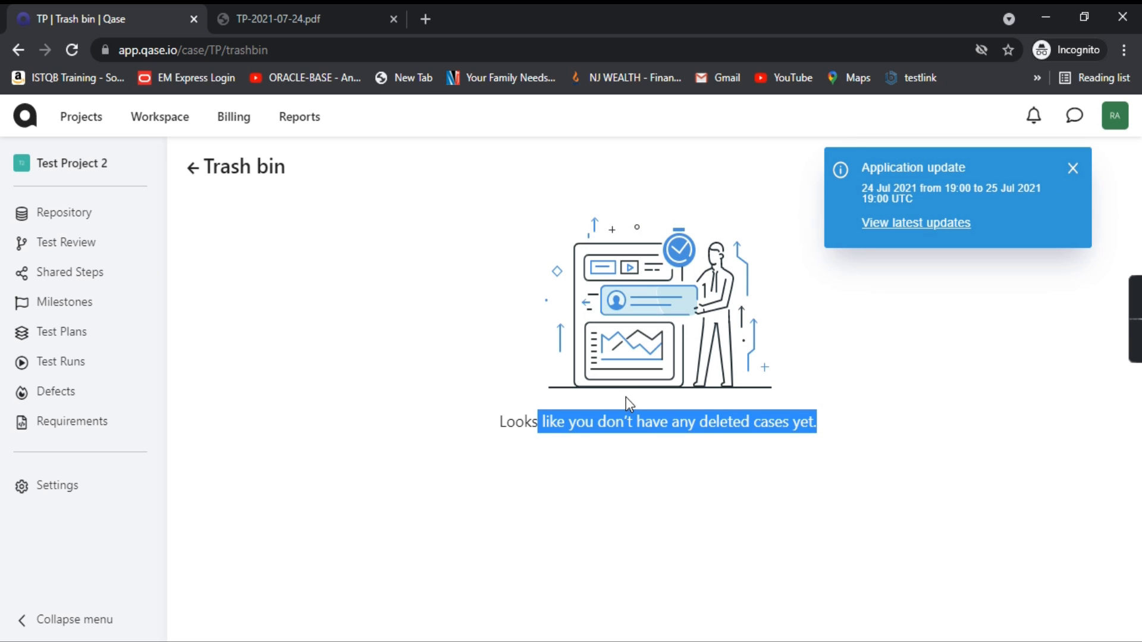
click(75, 118)
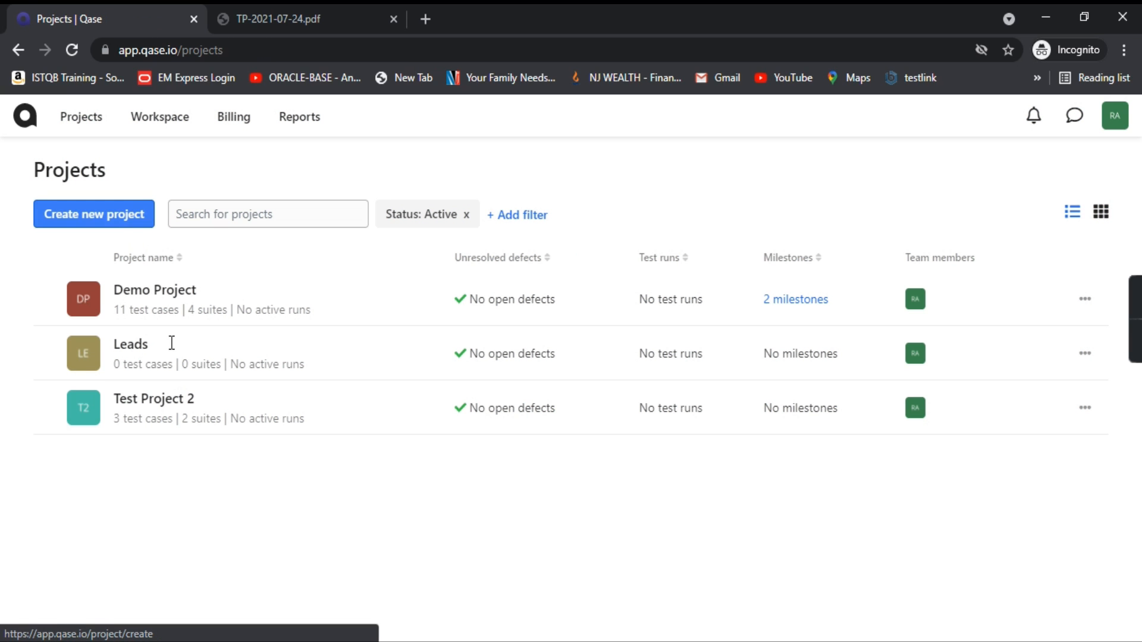
Step: Delete Demo Project's Logon functionality suite with its case, then go back to Projects
click(86, 306)
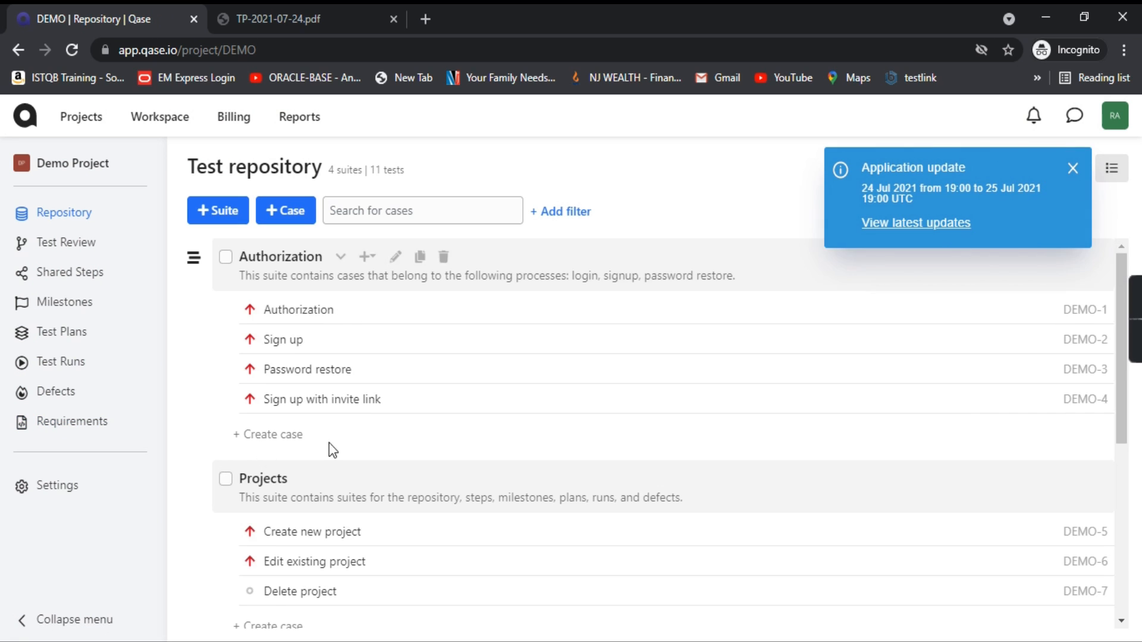
scroll(330, 452, down, 5)
click(226, 514)
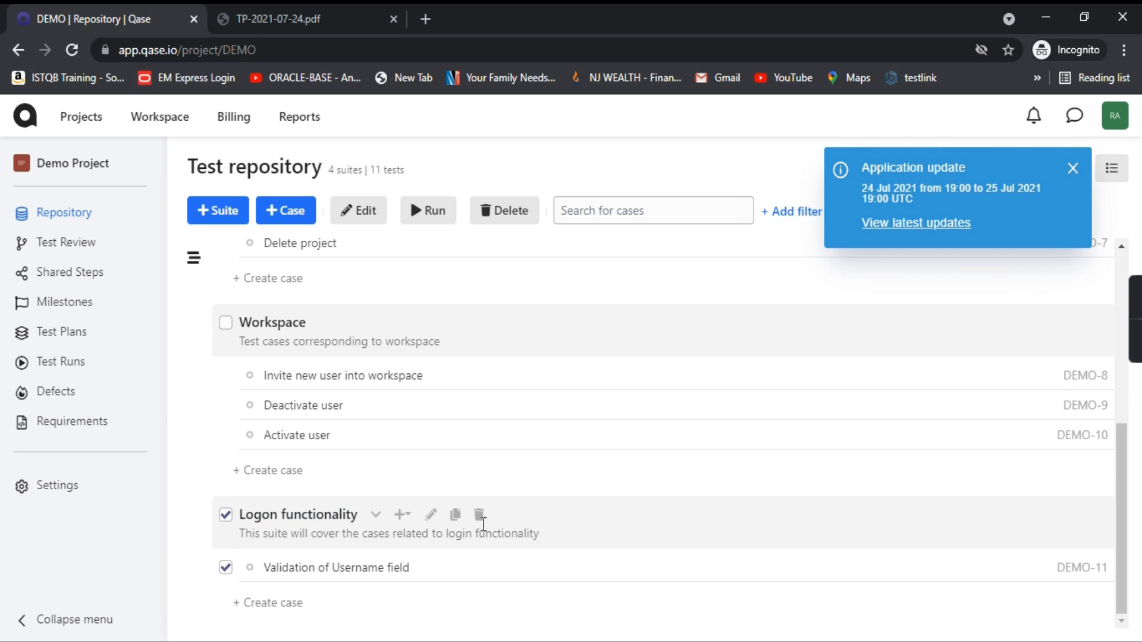
click(479, 515)
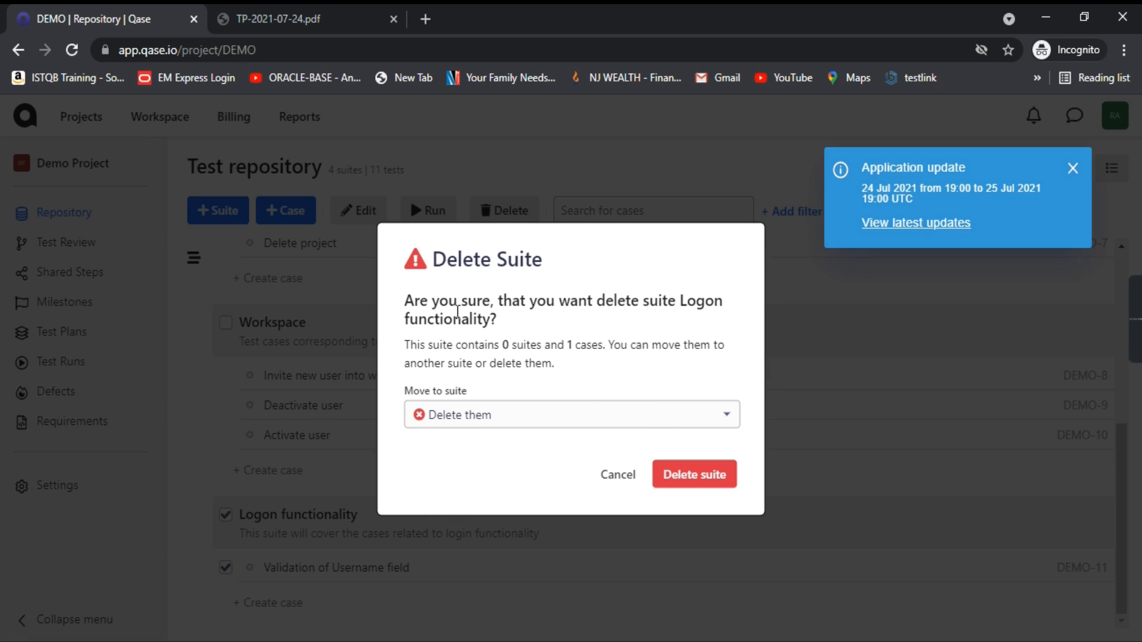
drag(436, 266, 594, 262)
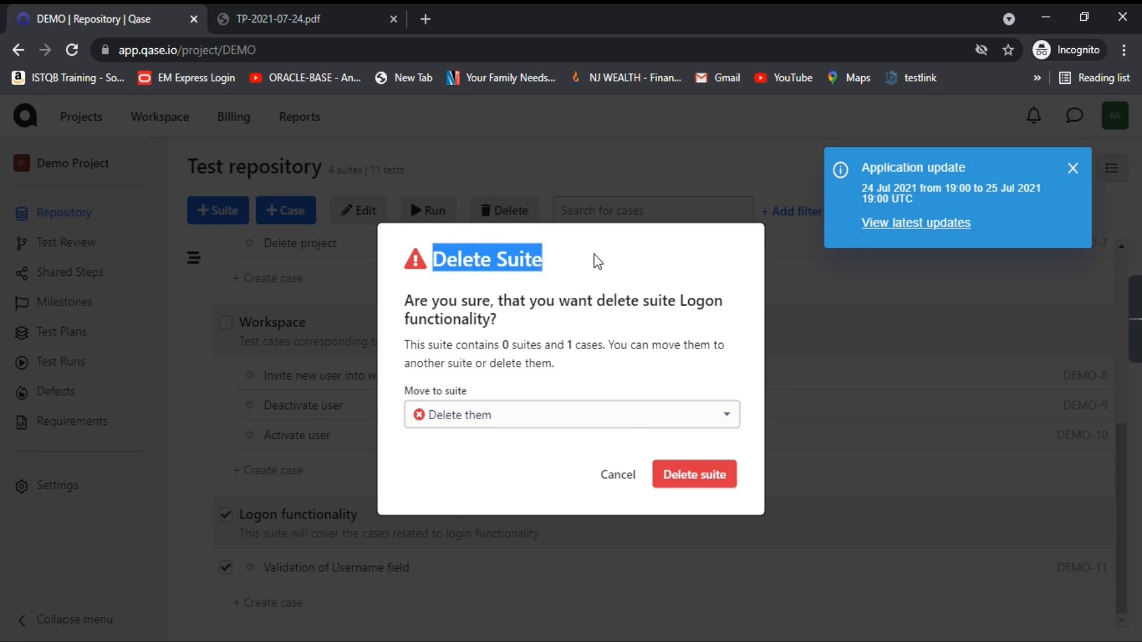
click(414, 306)
drag(414, 305, 519, 338)
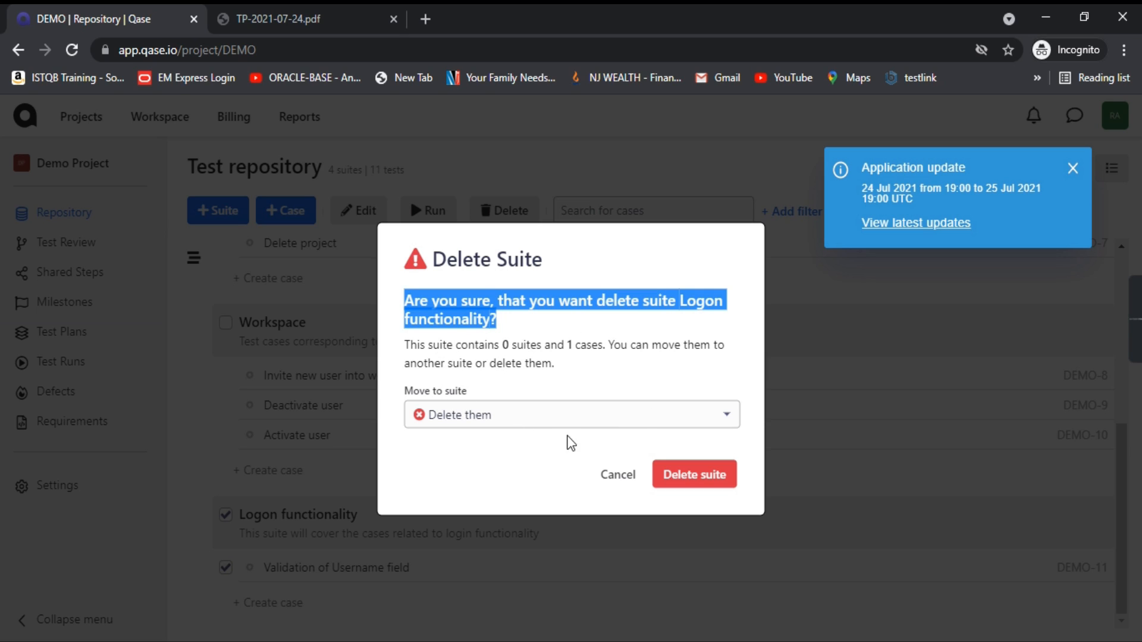
click(594, 427)
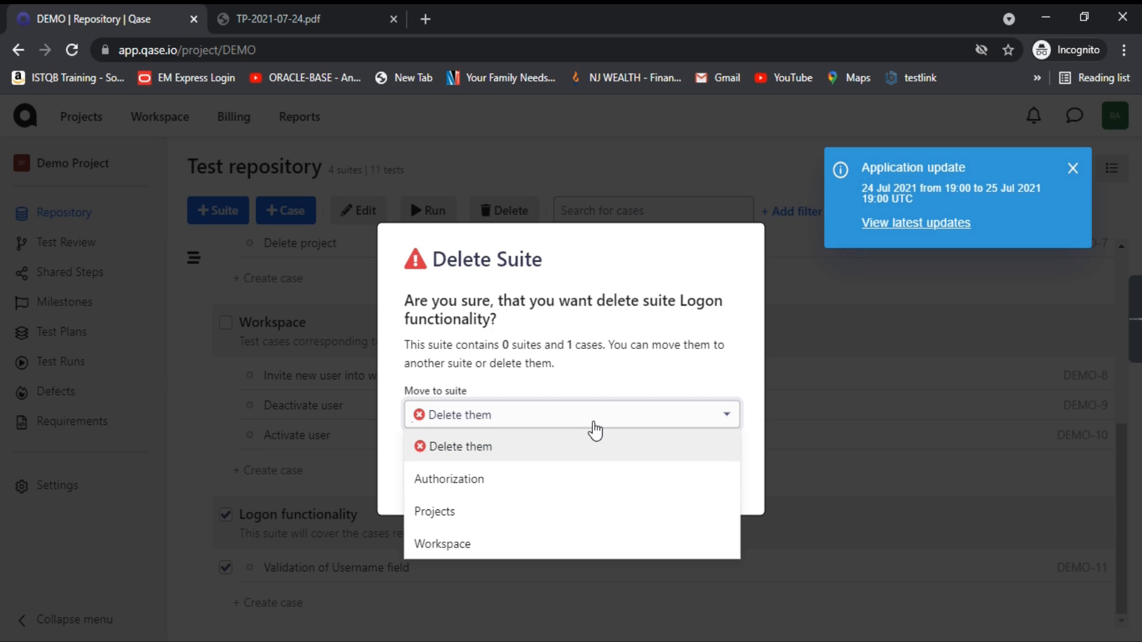
click(619, 379)
click(693, 476)
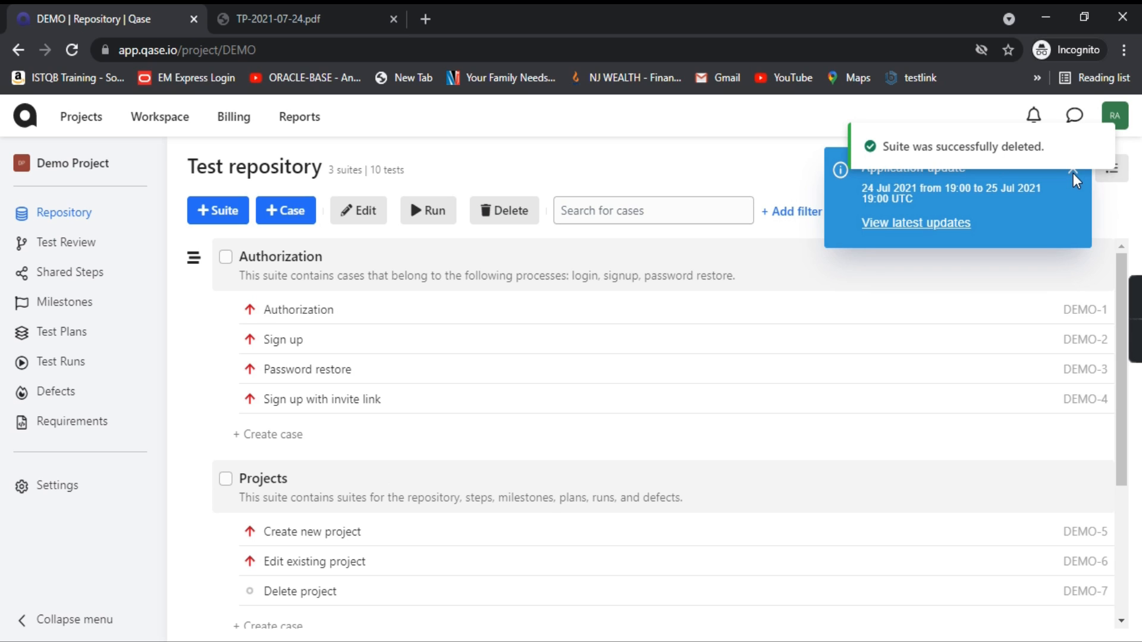
click(27, 119)
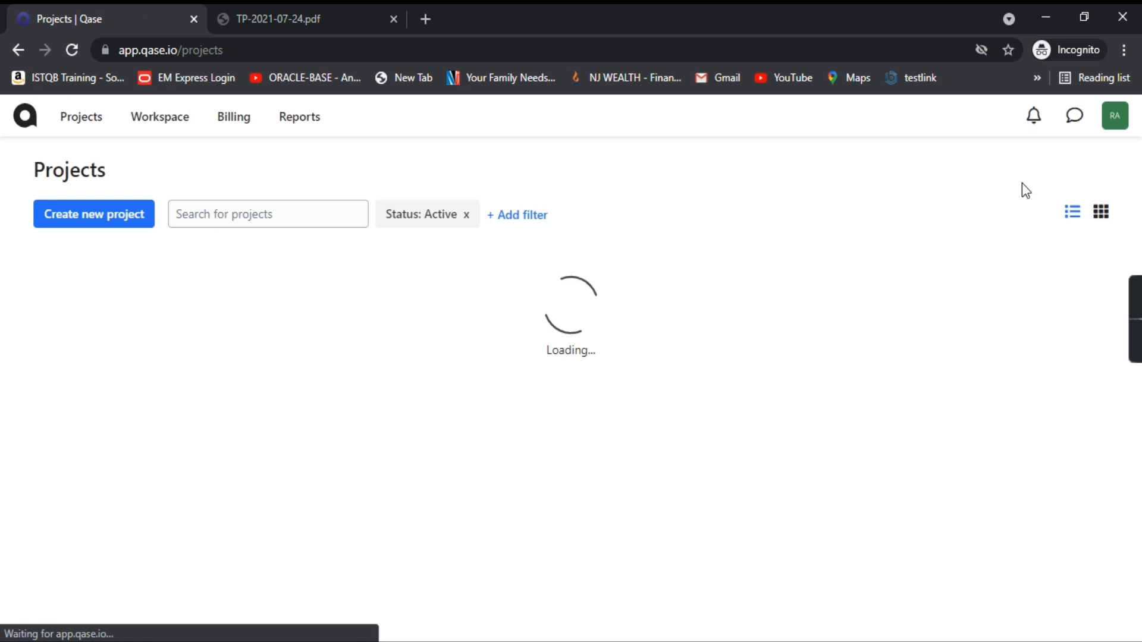
Step: Open Test Project 2's trash bin and confirm it shows no deleted cases
click(1075, 170)
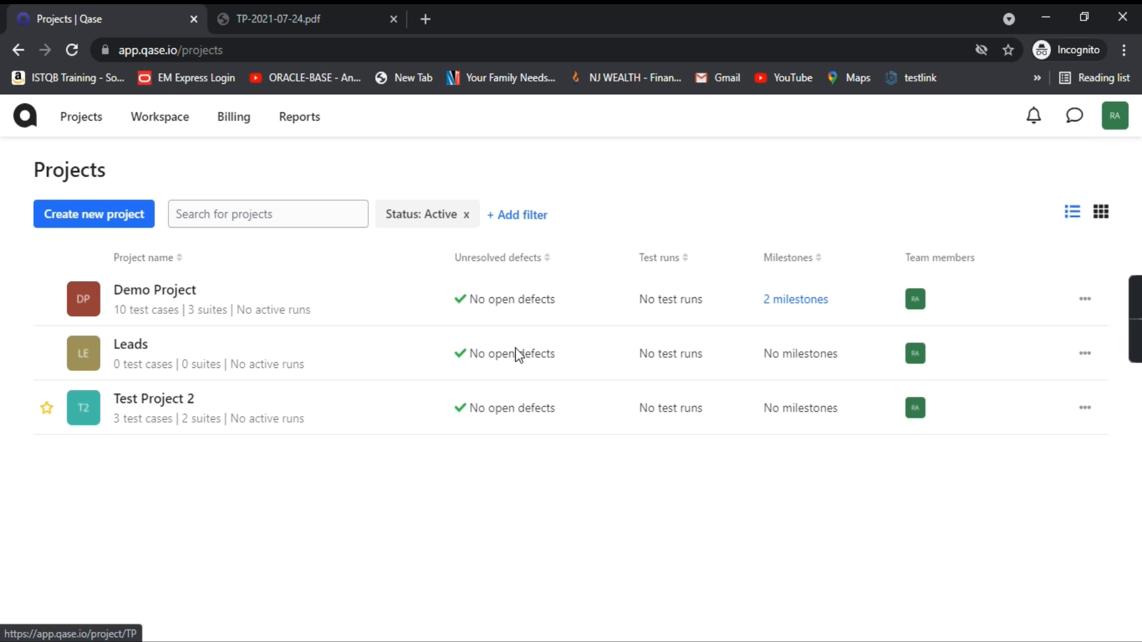
click(83, 419)
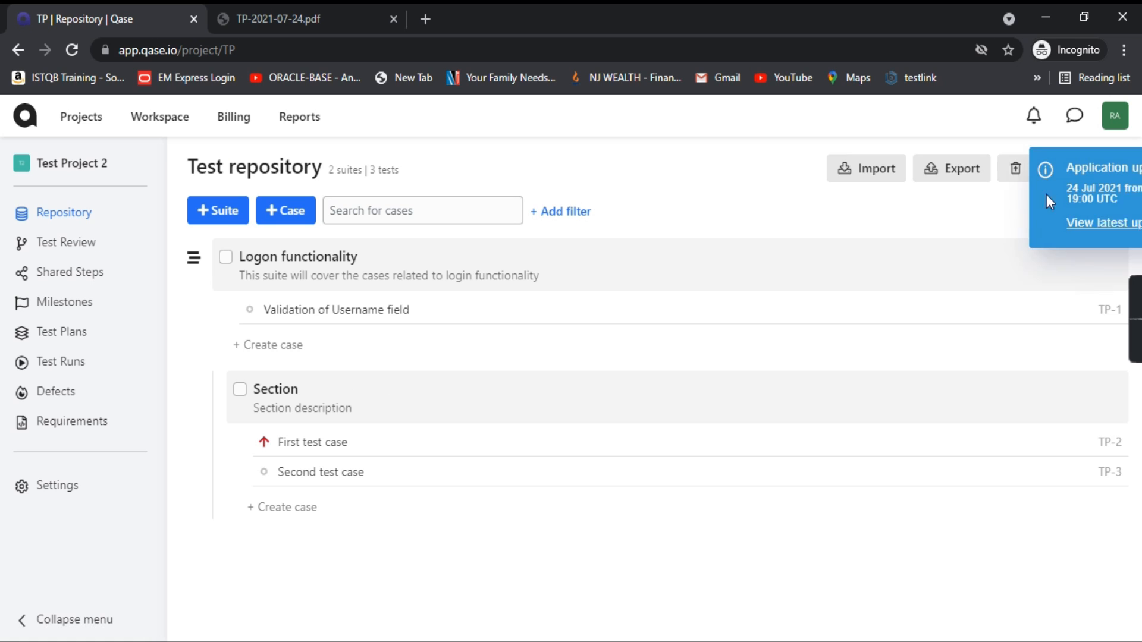
click(1074, 171)
click(983, 171)
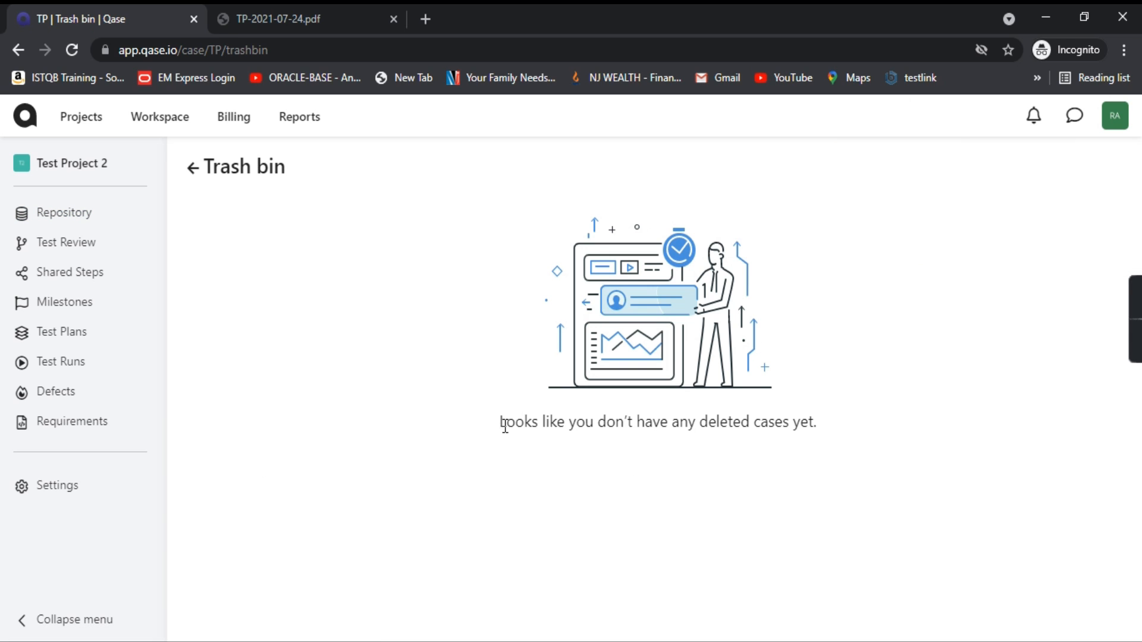
drag(500, 423, 856, 412)
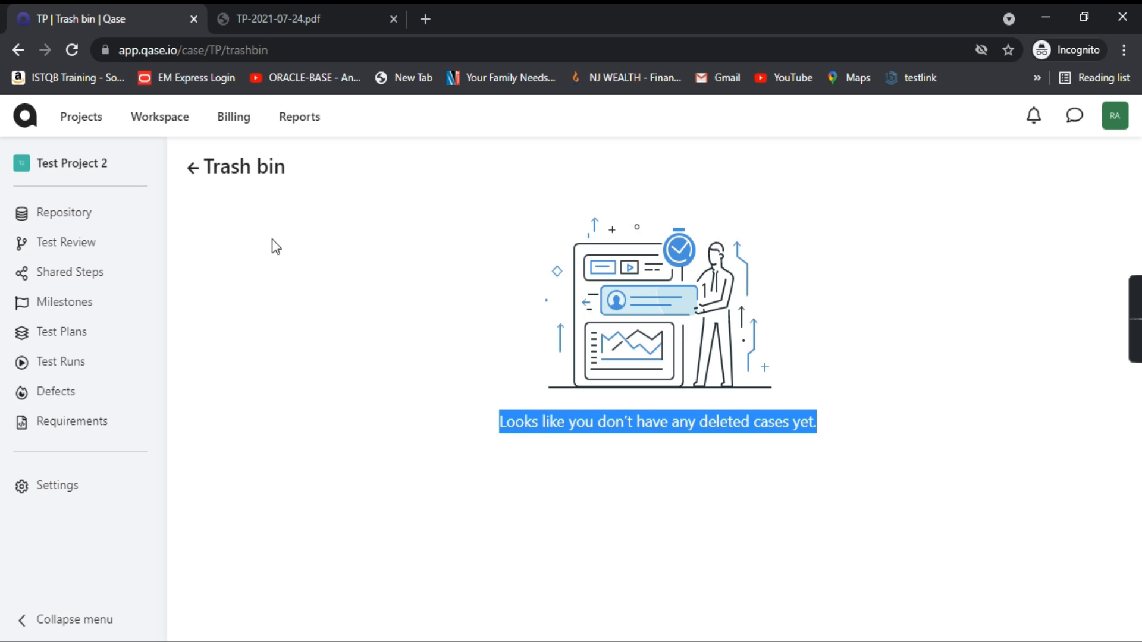
Step: Return to the project list via the Qase logo and reopen Test Project 2's repository
click(467, 468)
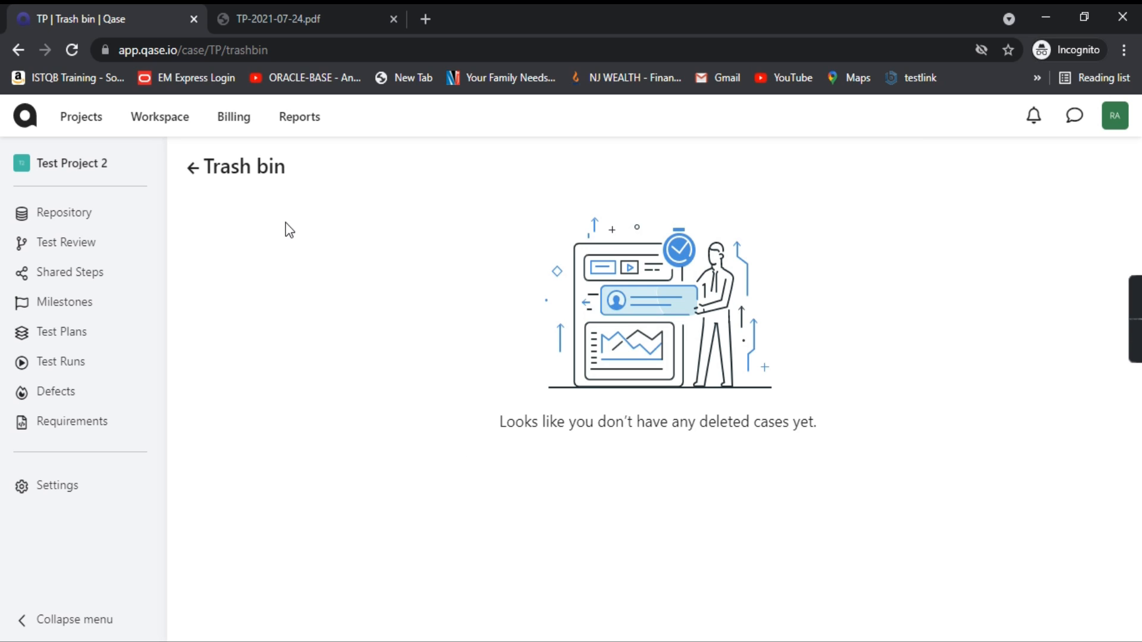
click(24, 117)
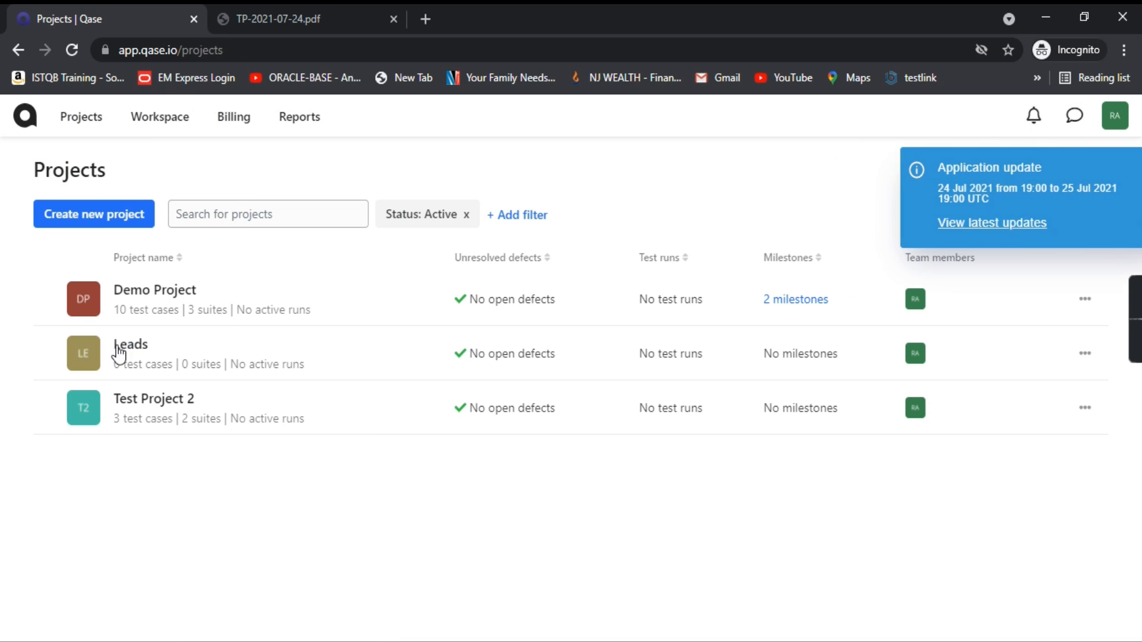
click(86, 418)
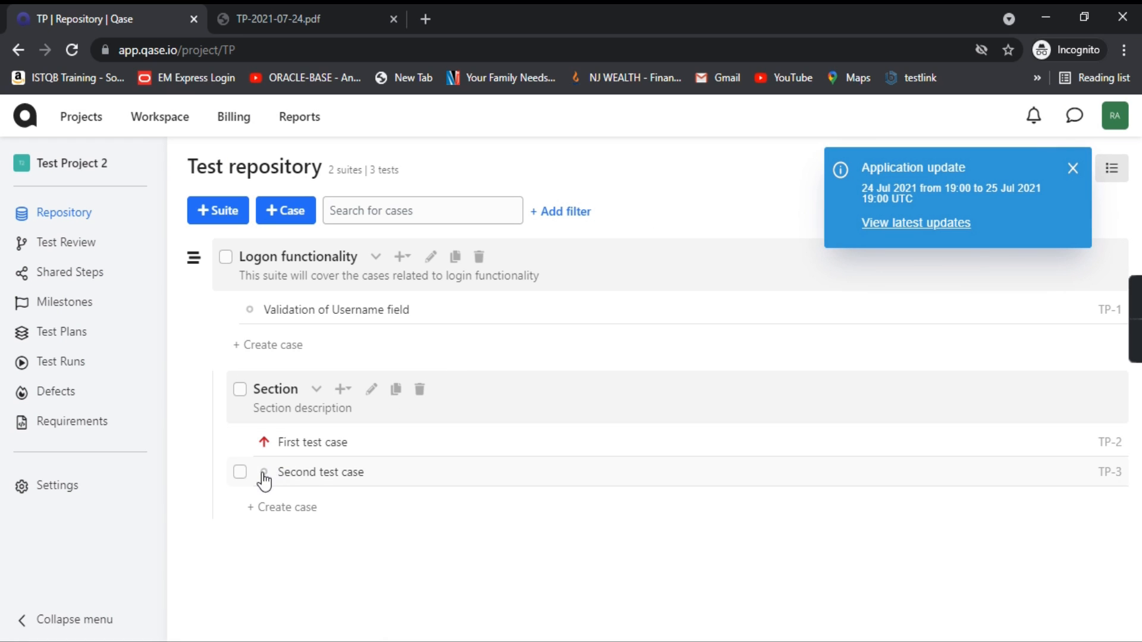
Step: Delete the Second test case (TP-3) from the repository
click(238, 473)
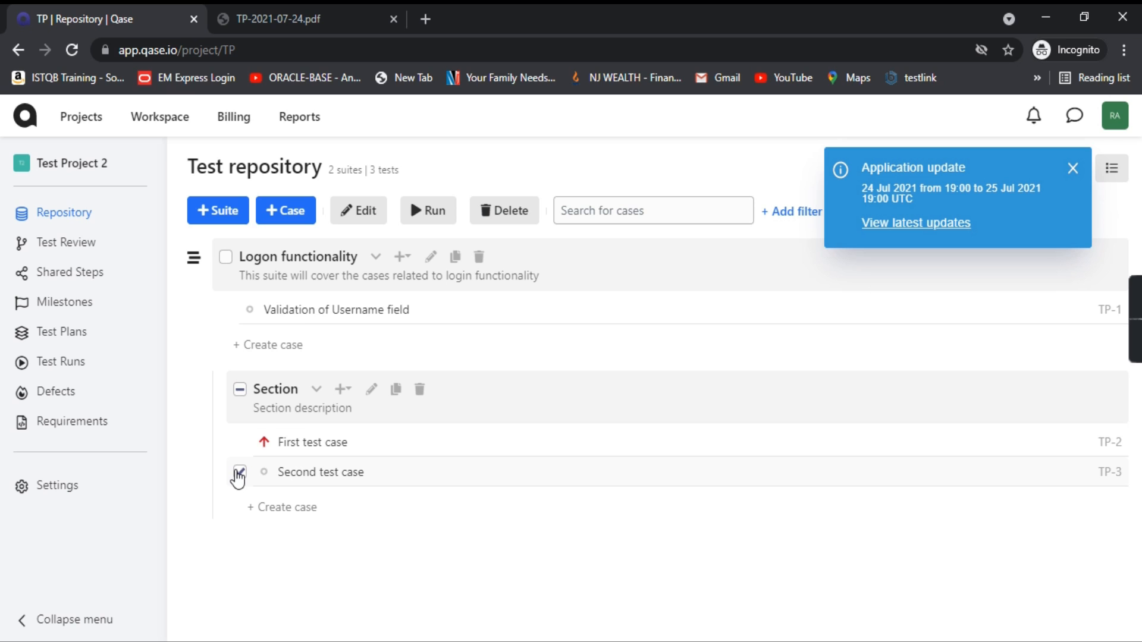
click(300, 474)
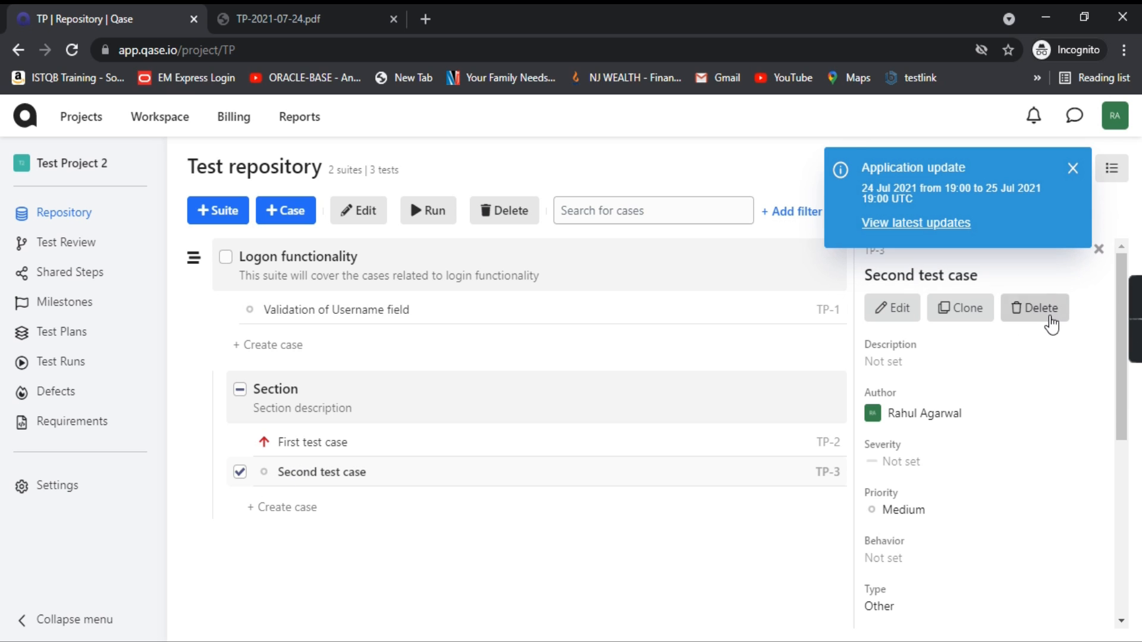
click(1042, 313)
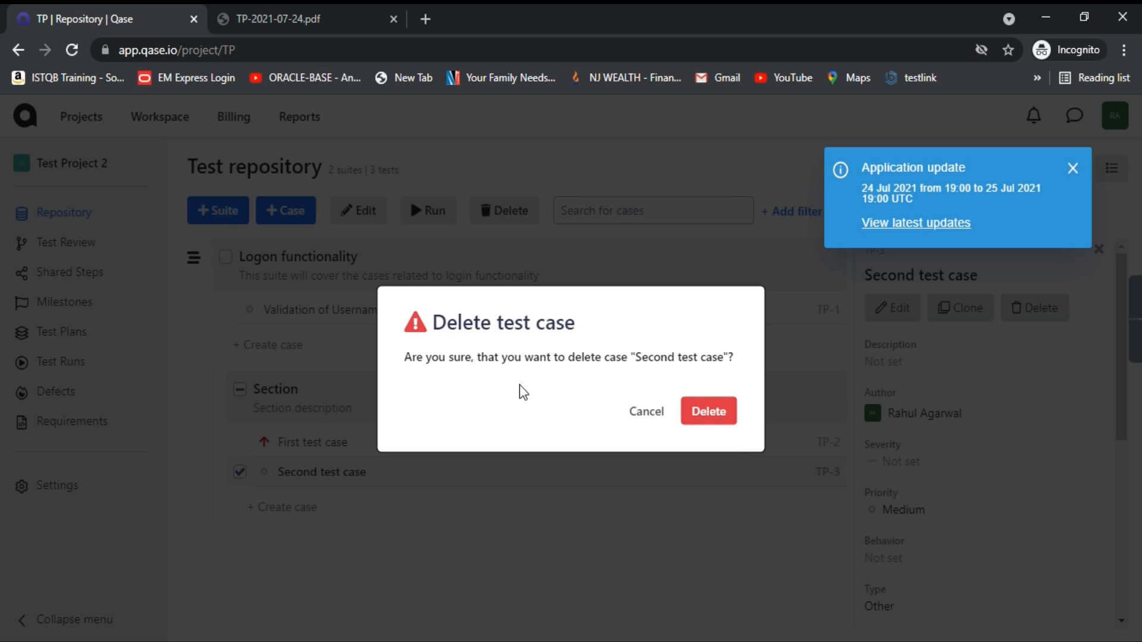
click(711, 411)
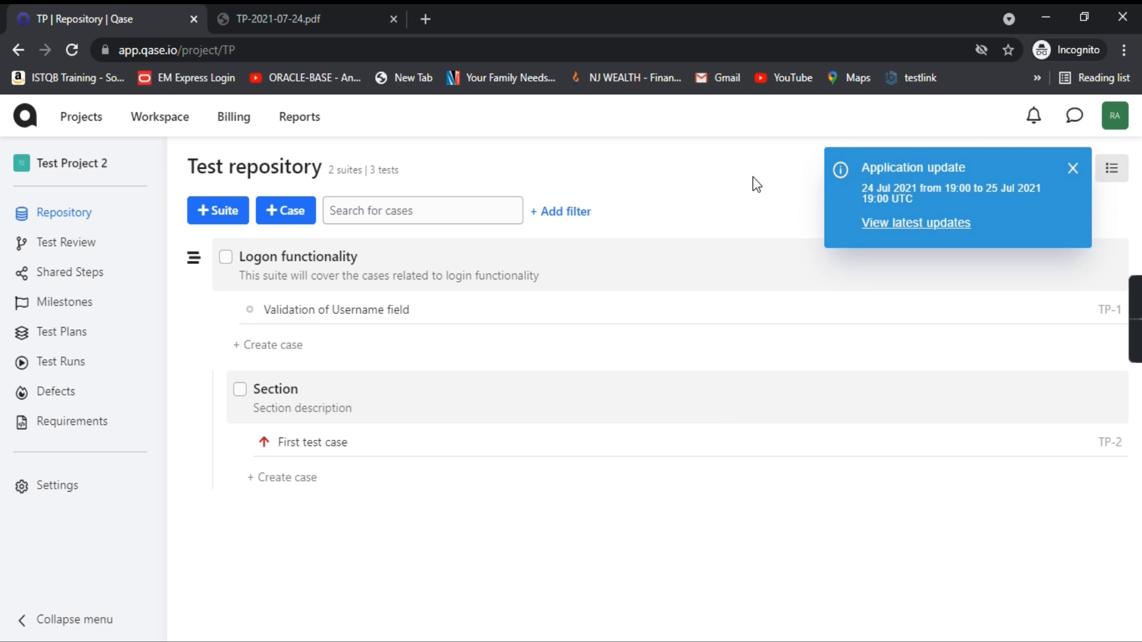
Step: Restore the Second test case from the project's trash bin
click(1074, 169)
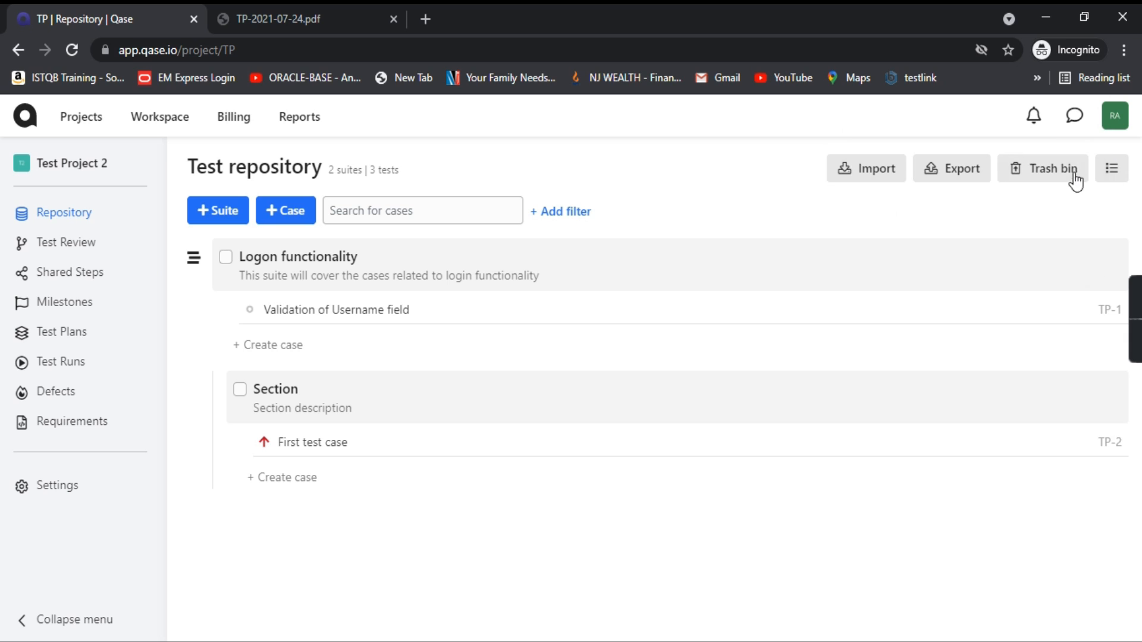
click(1040, 172)
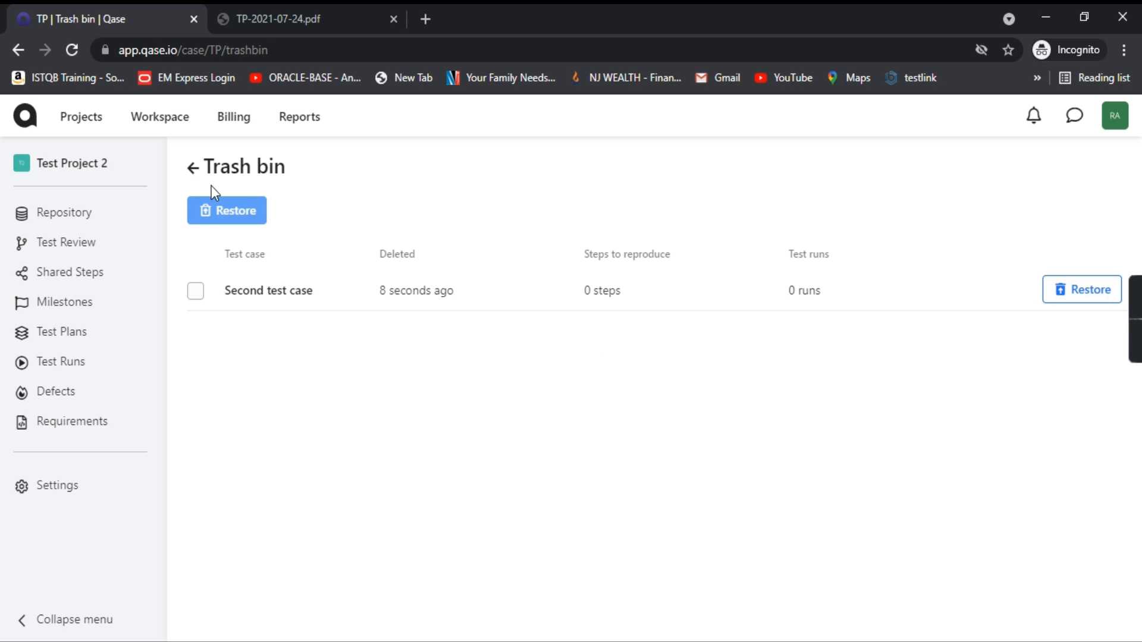
click(201, 298)
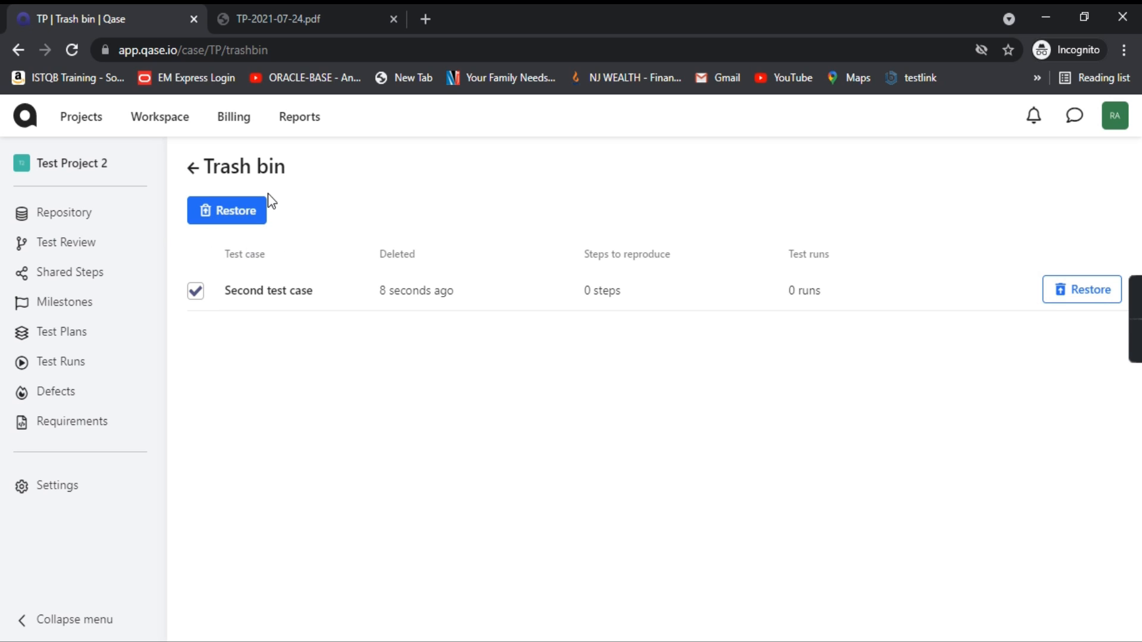
click(1095, 295)
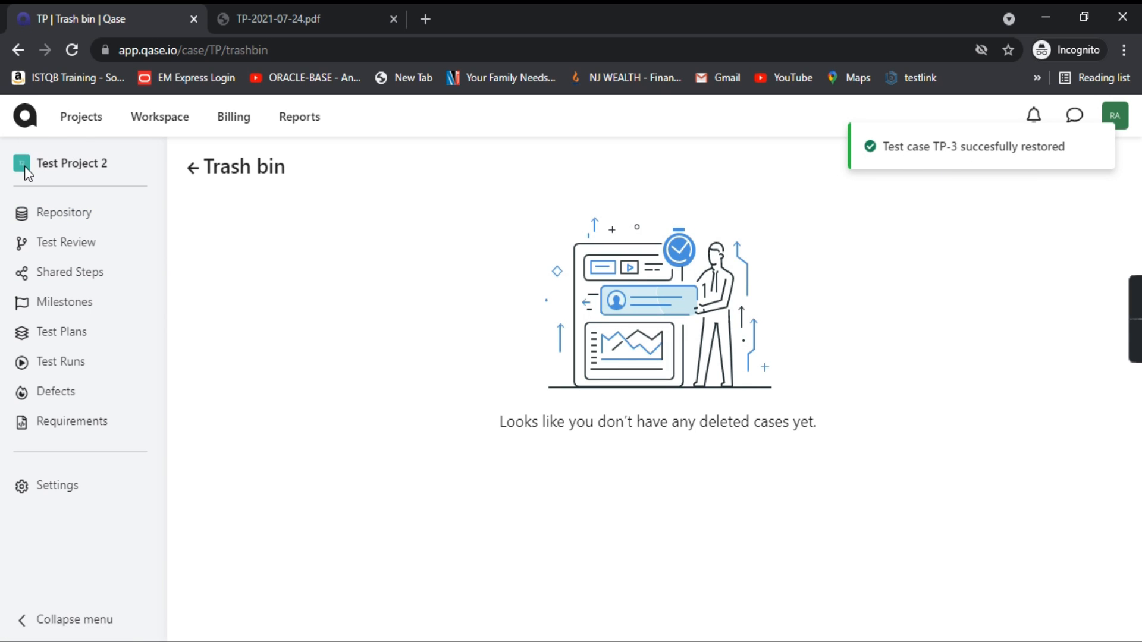
Step: Go back to the project list and reopen the Test Project 2 repository
click(25, 116)
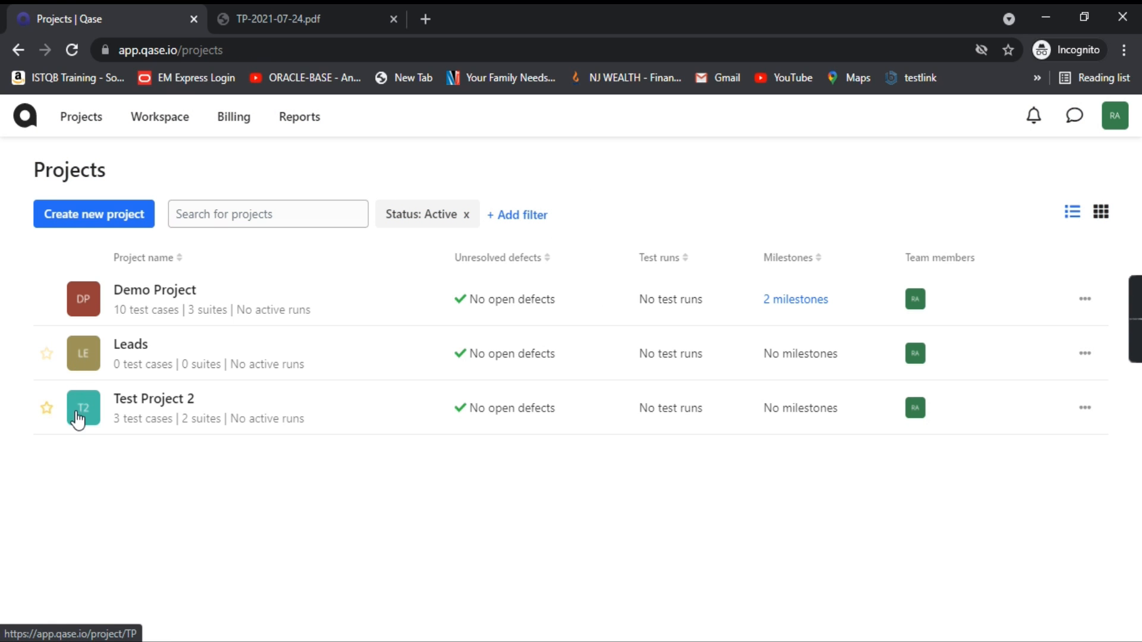
click(77, 417)
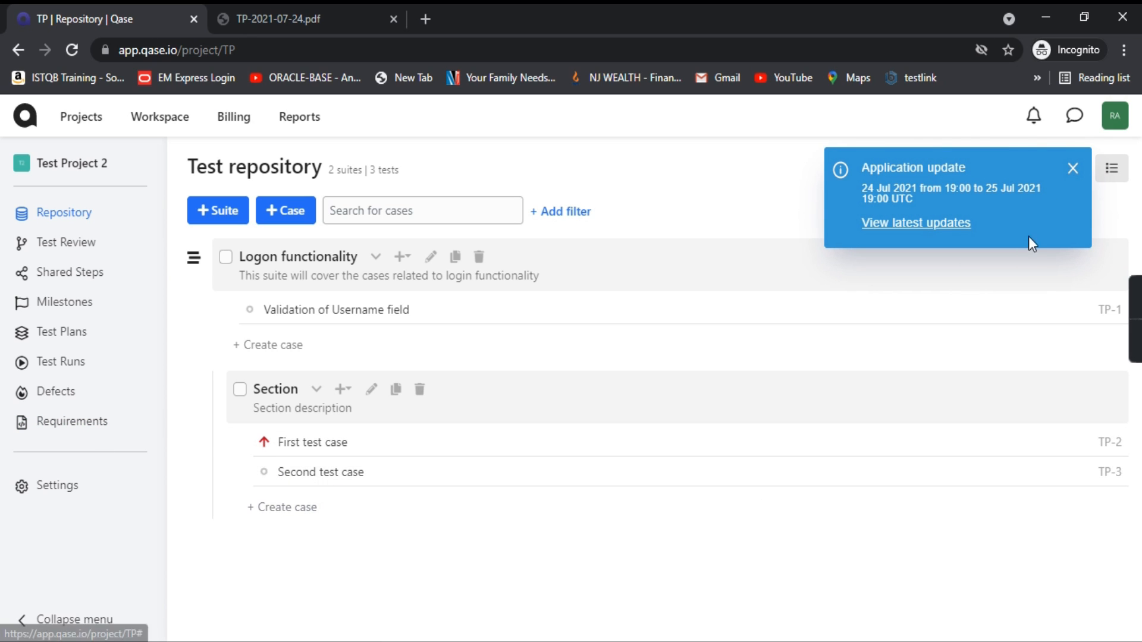
click(1074, 168)
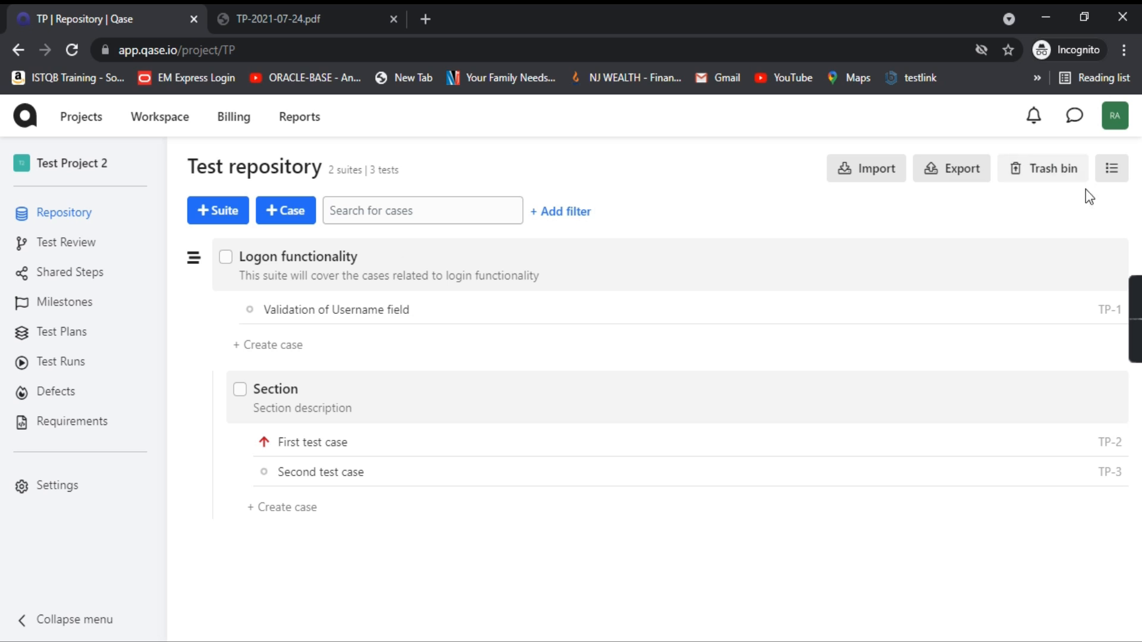
Step: Switch the repository to tree view, showing suites beside the case list
click(1114, 171)
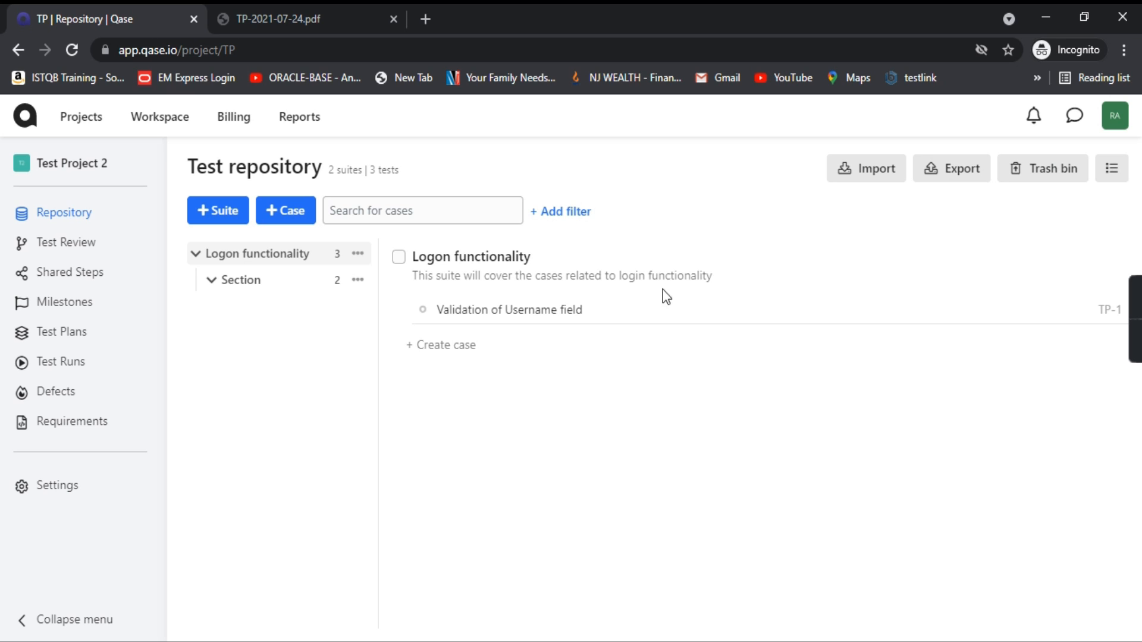
click(1111, 173)
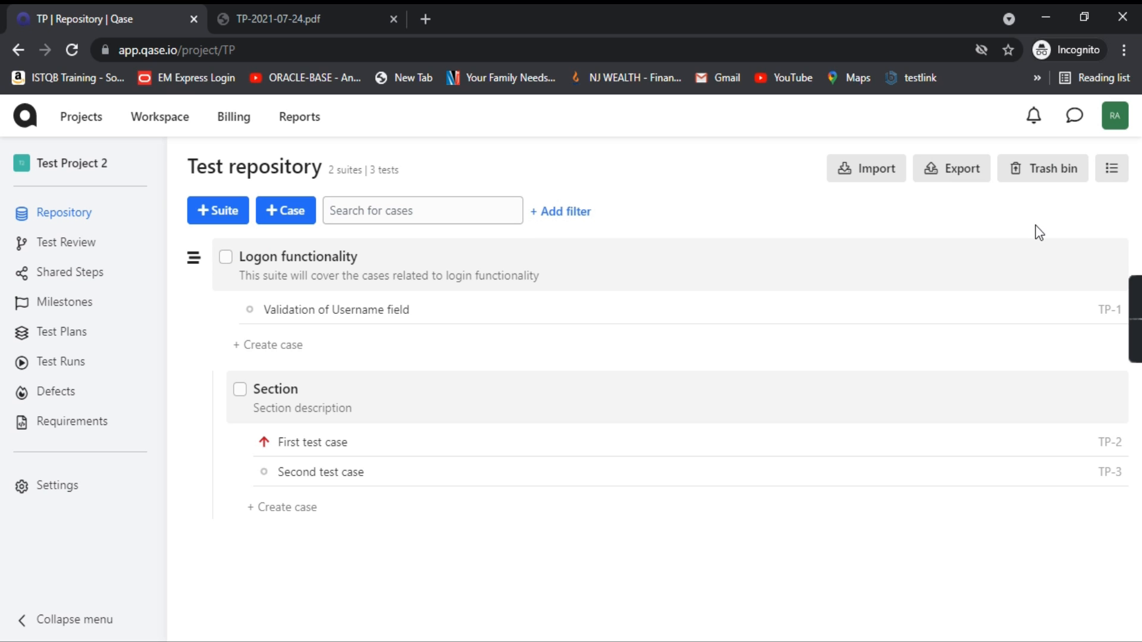
click(1112, 171)
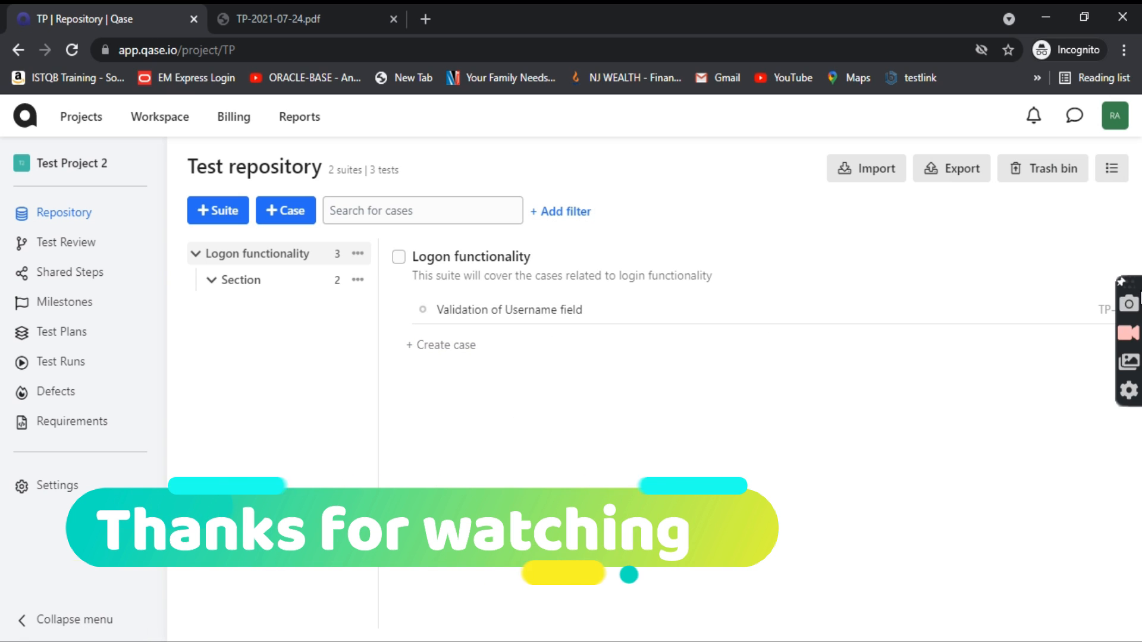
click(1132, 334)
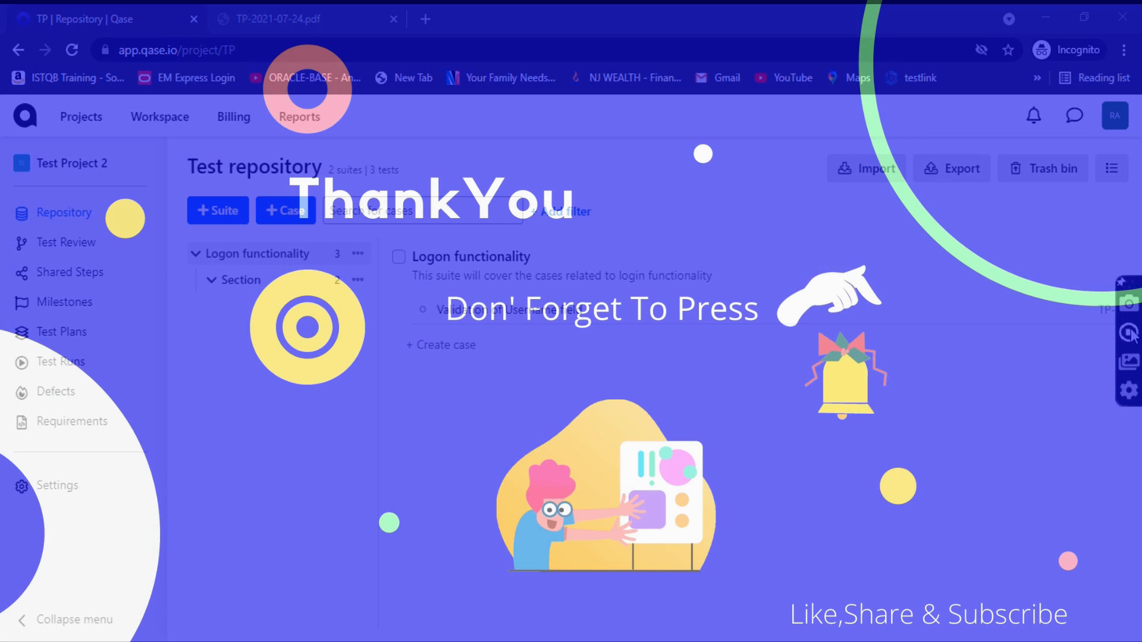